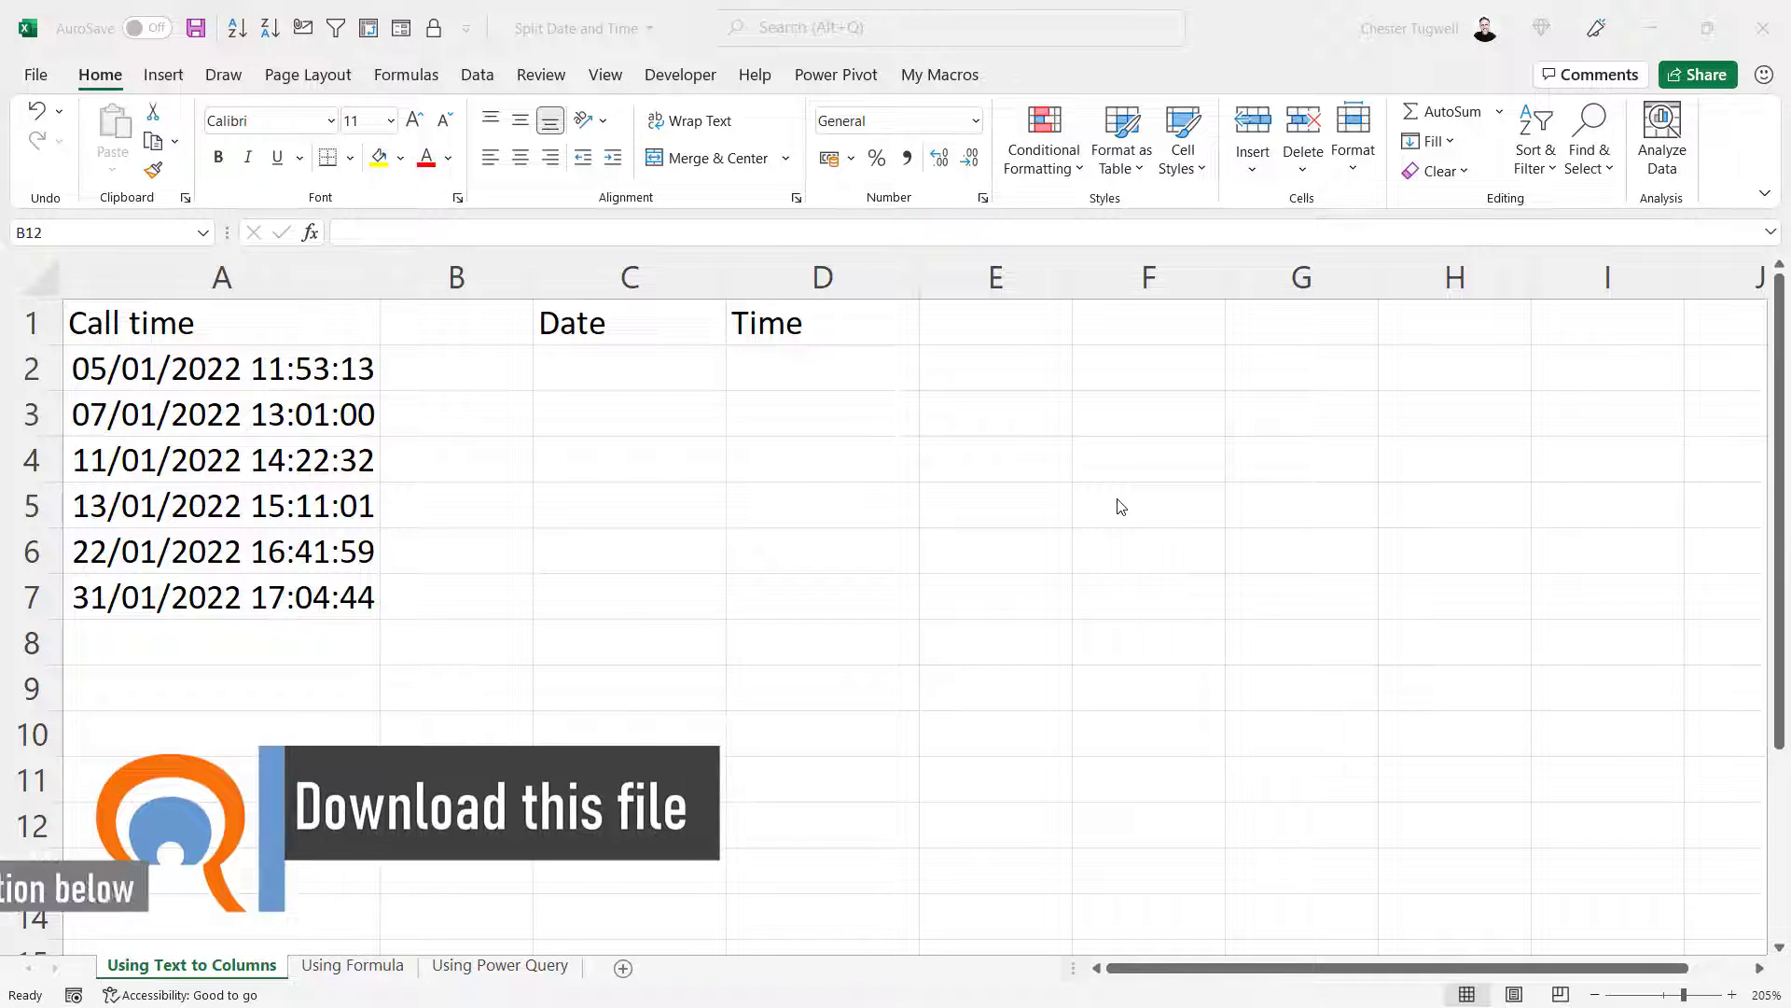
- Send the call times in A2:A7 through Text to Columns, delimited by Space, to step 3
click(458, 457)
drag(220, 362, 207, 597)
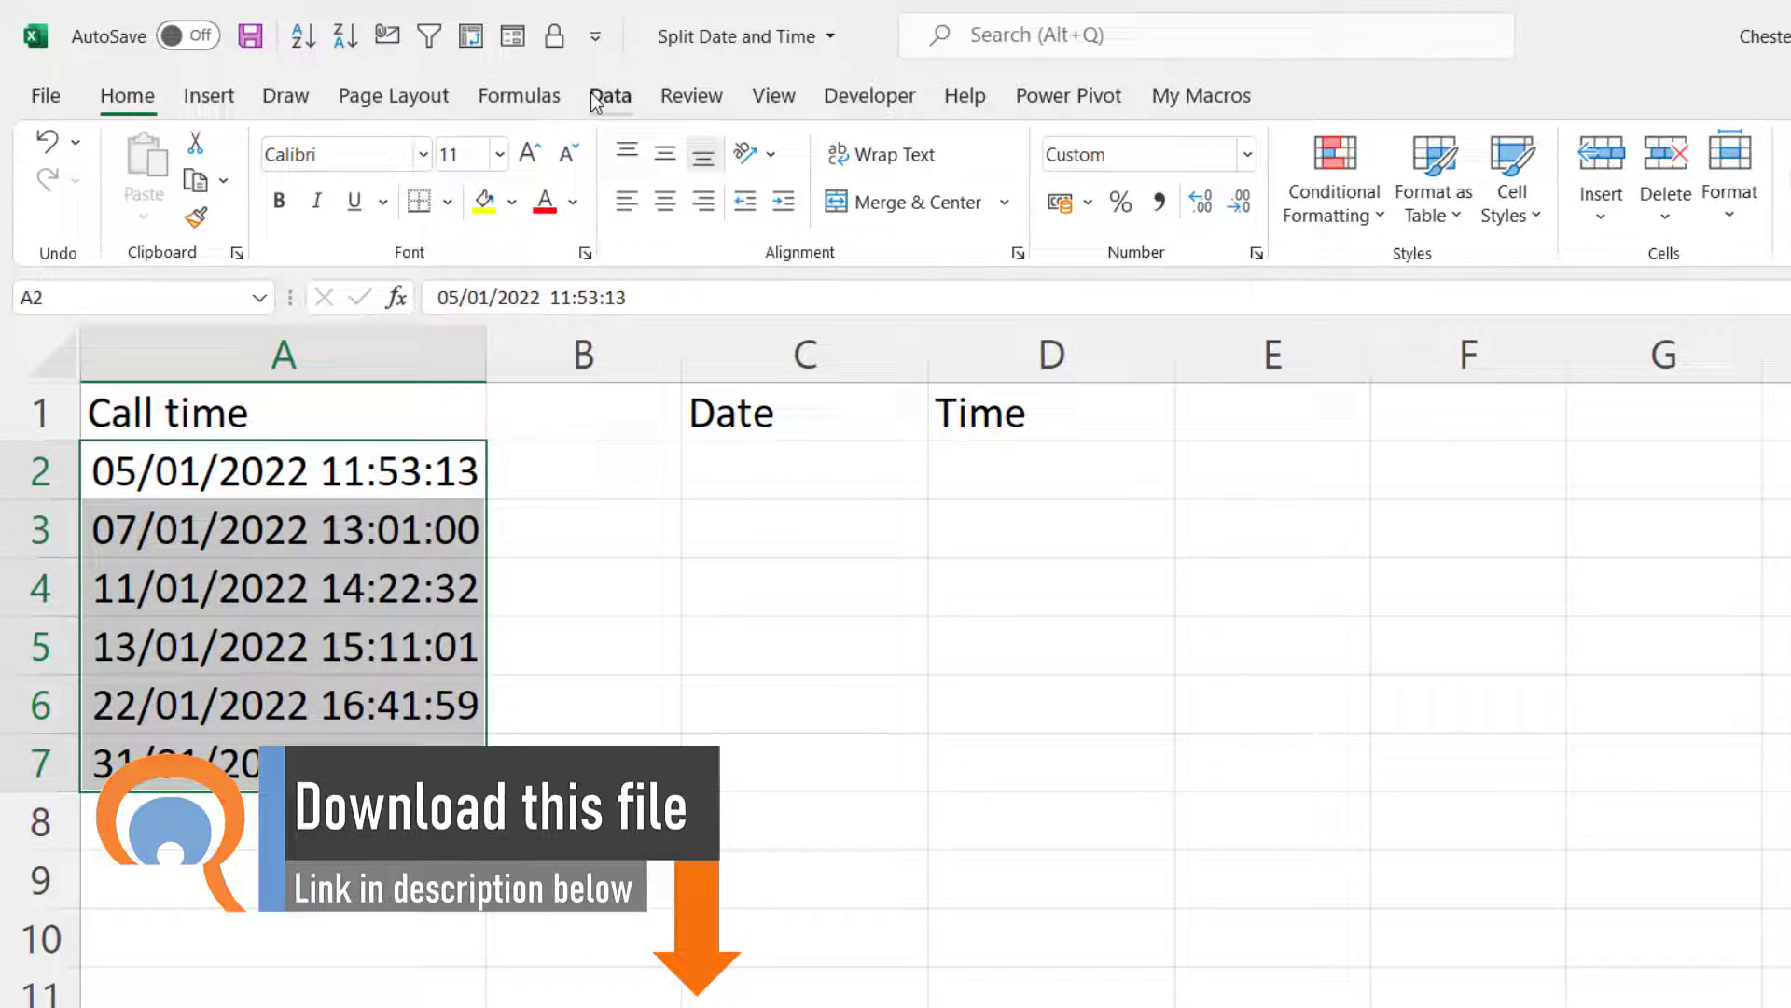
click(594, 98)
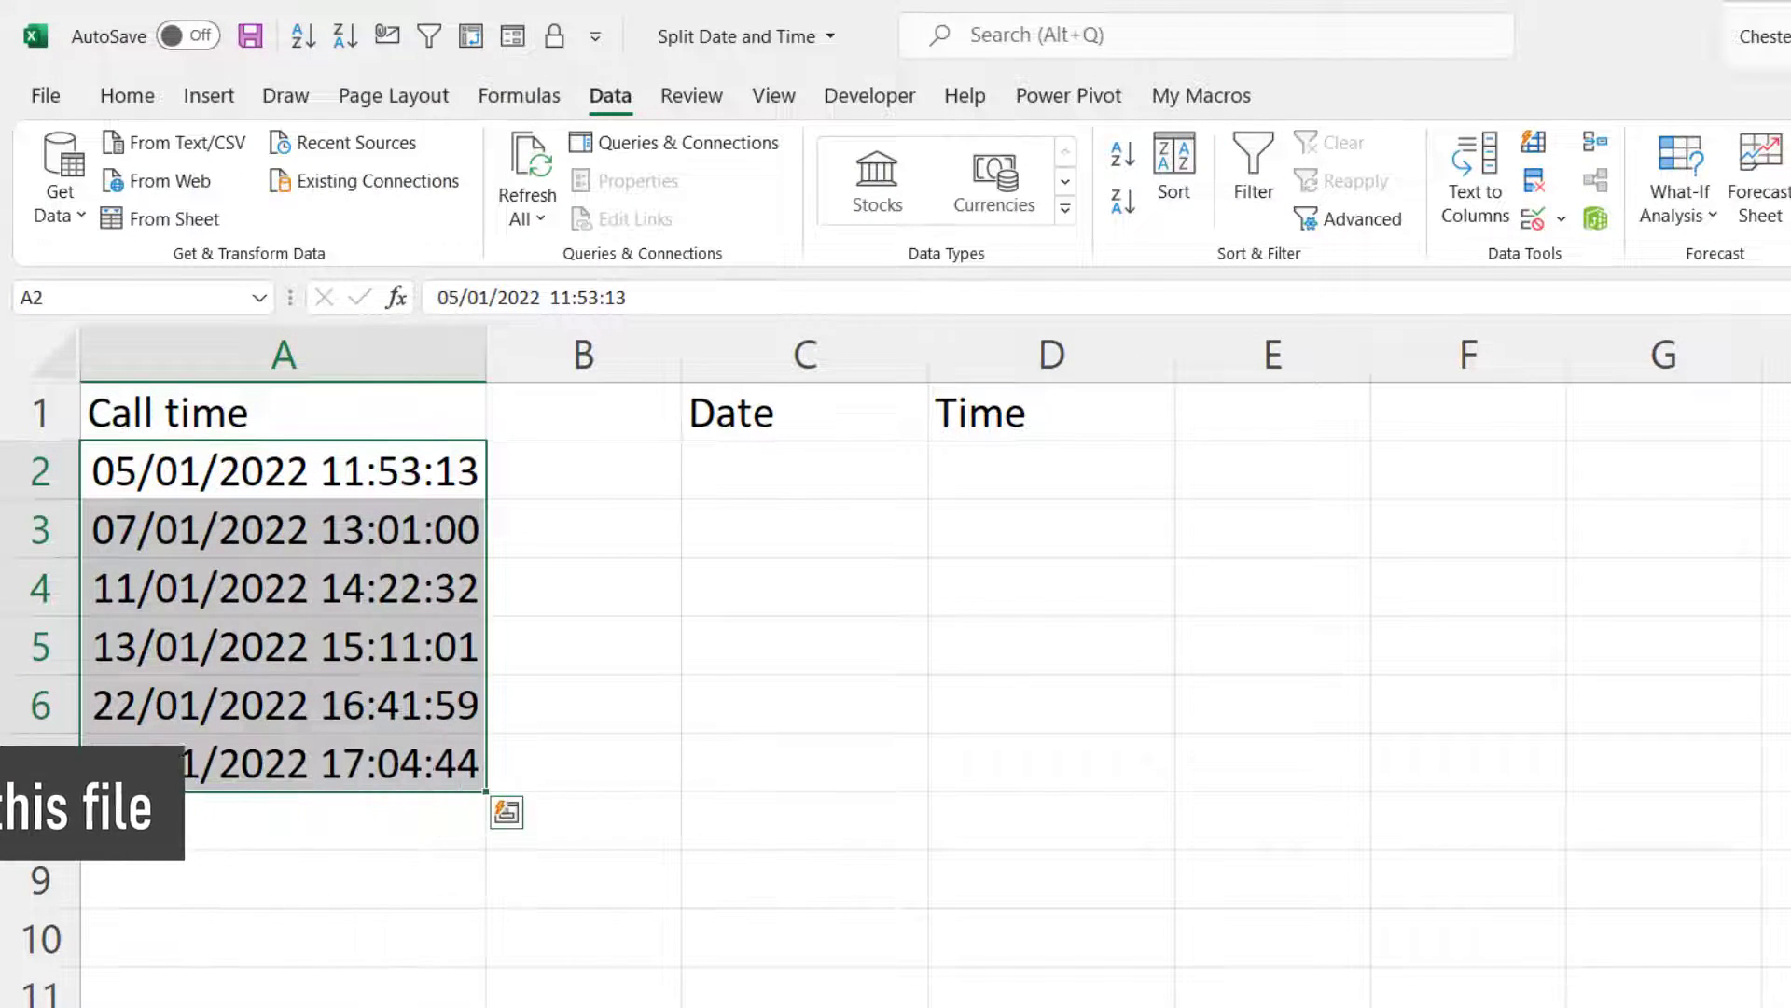
click(1489, 198)
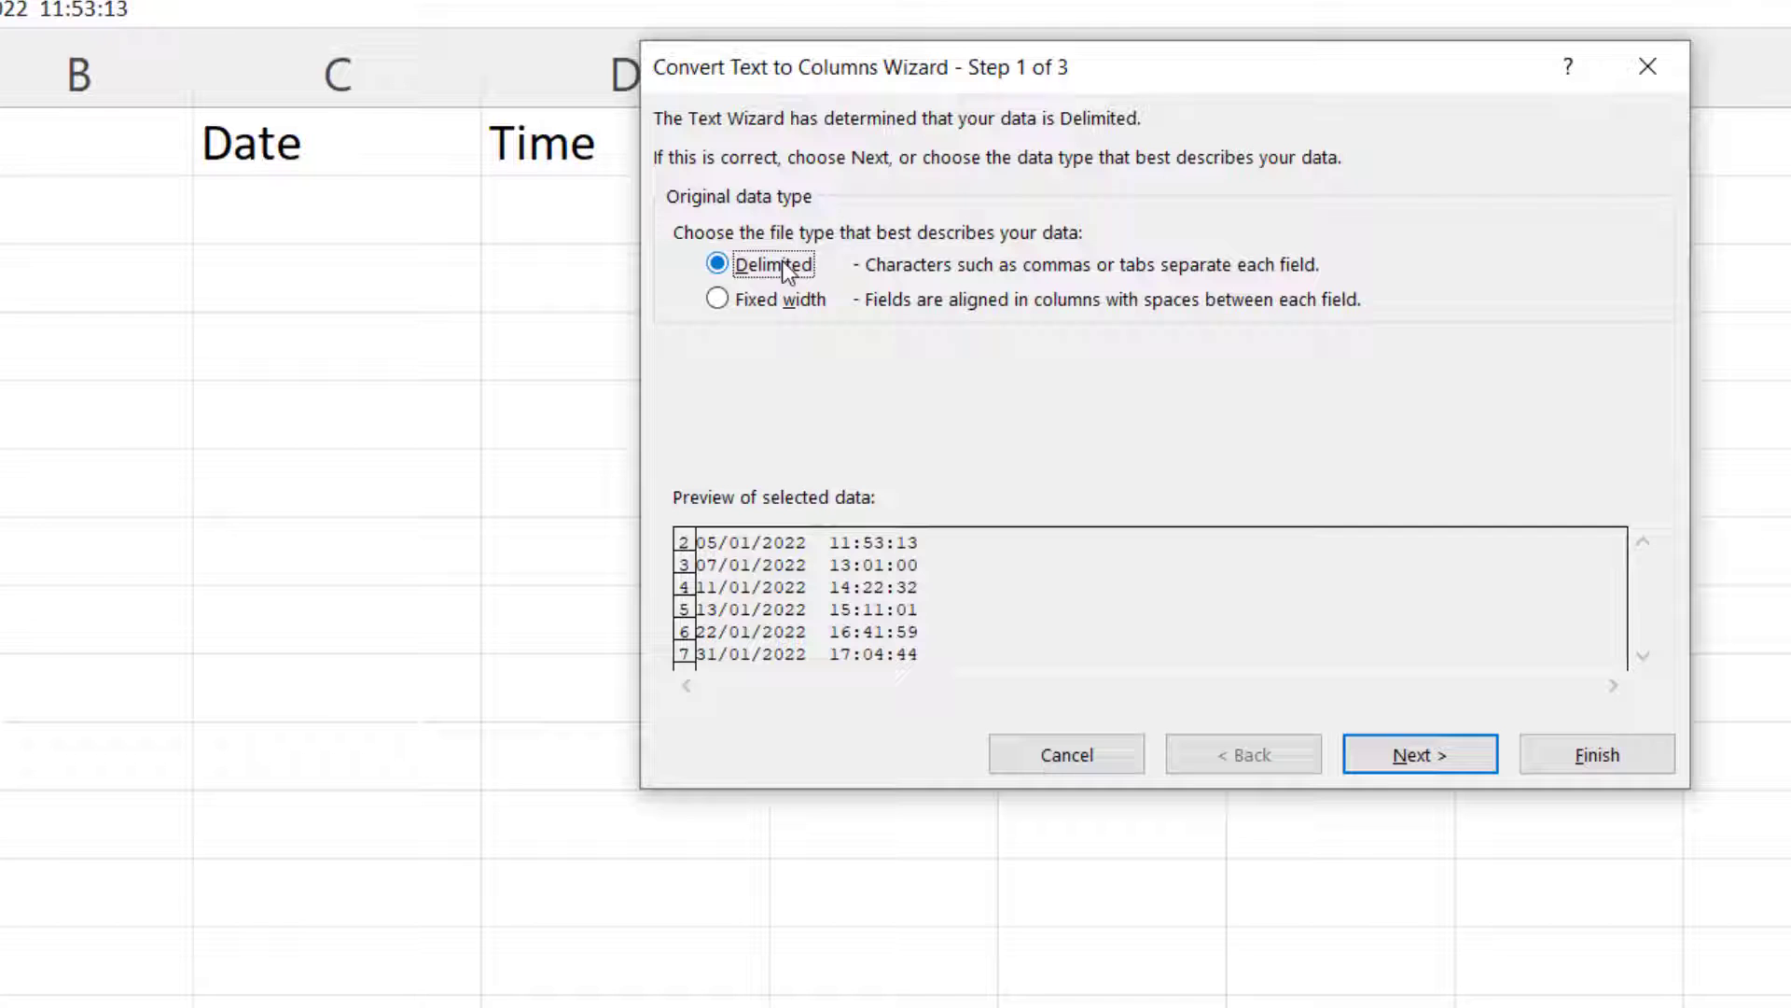
click(1419, 755)
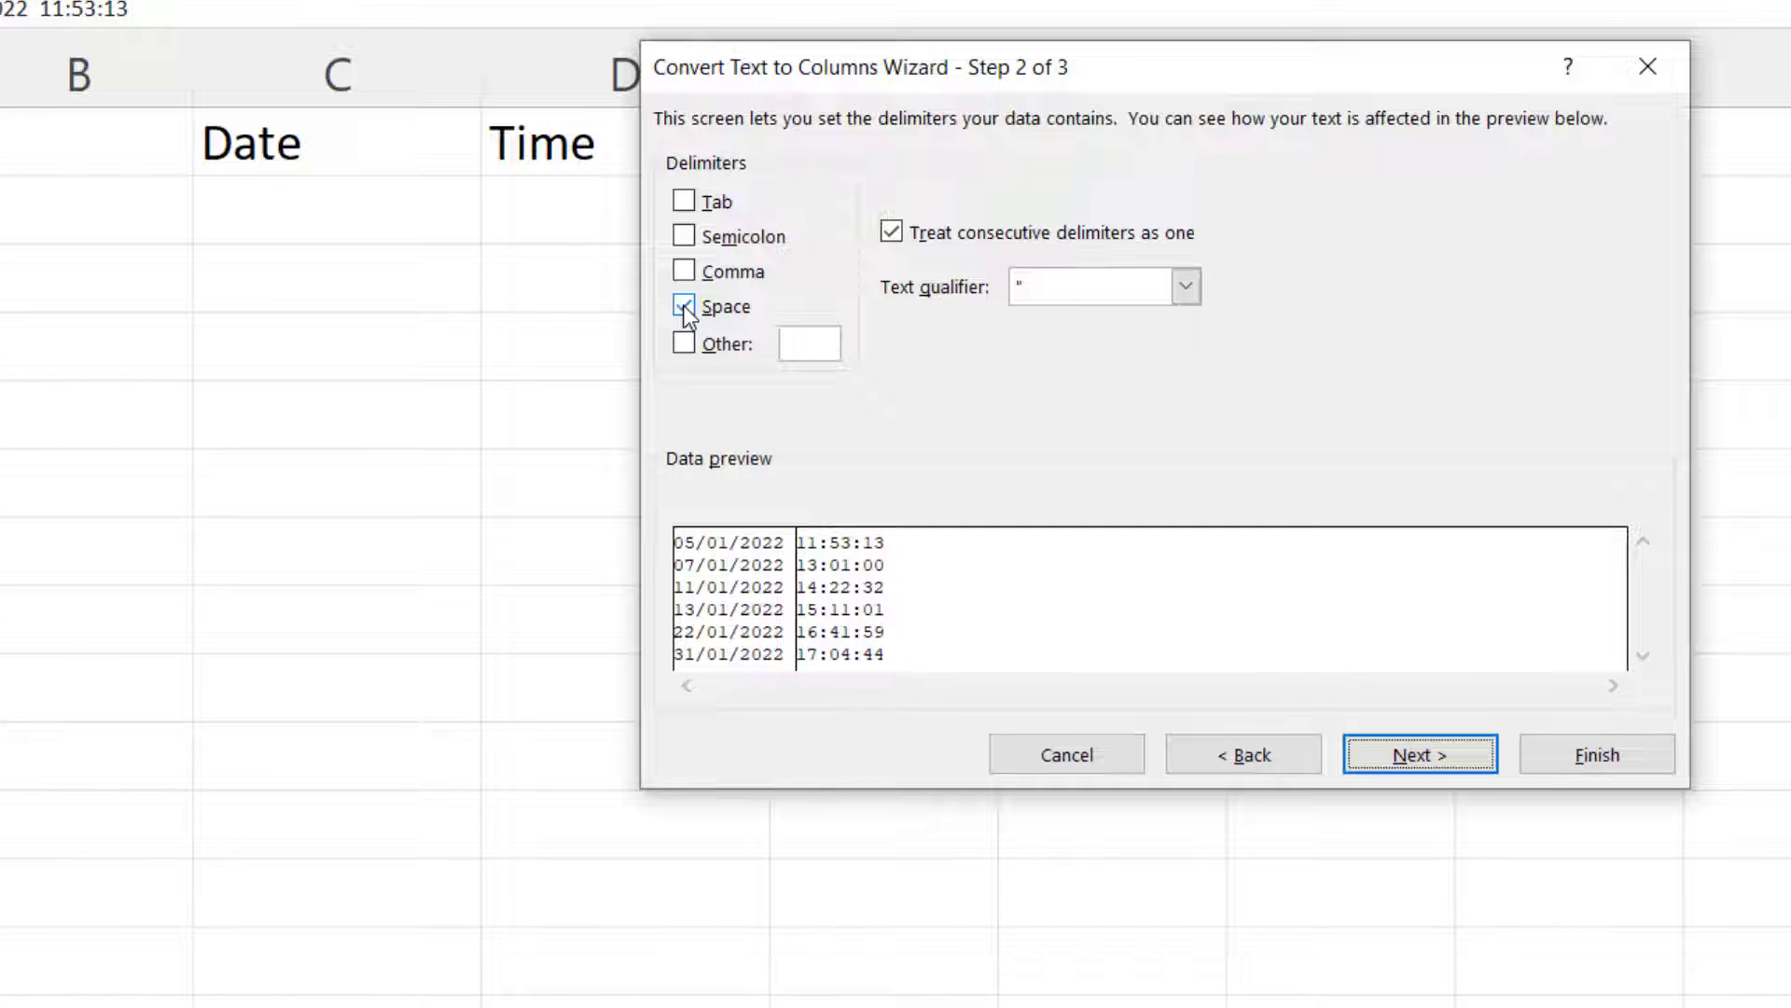
click(1420, 751)
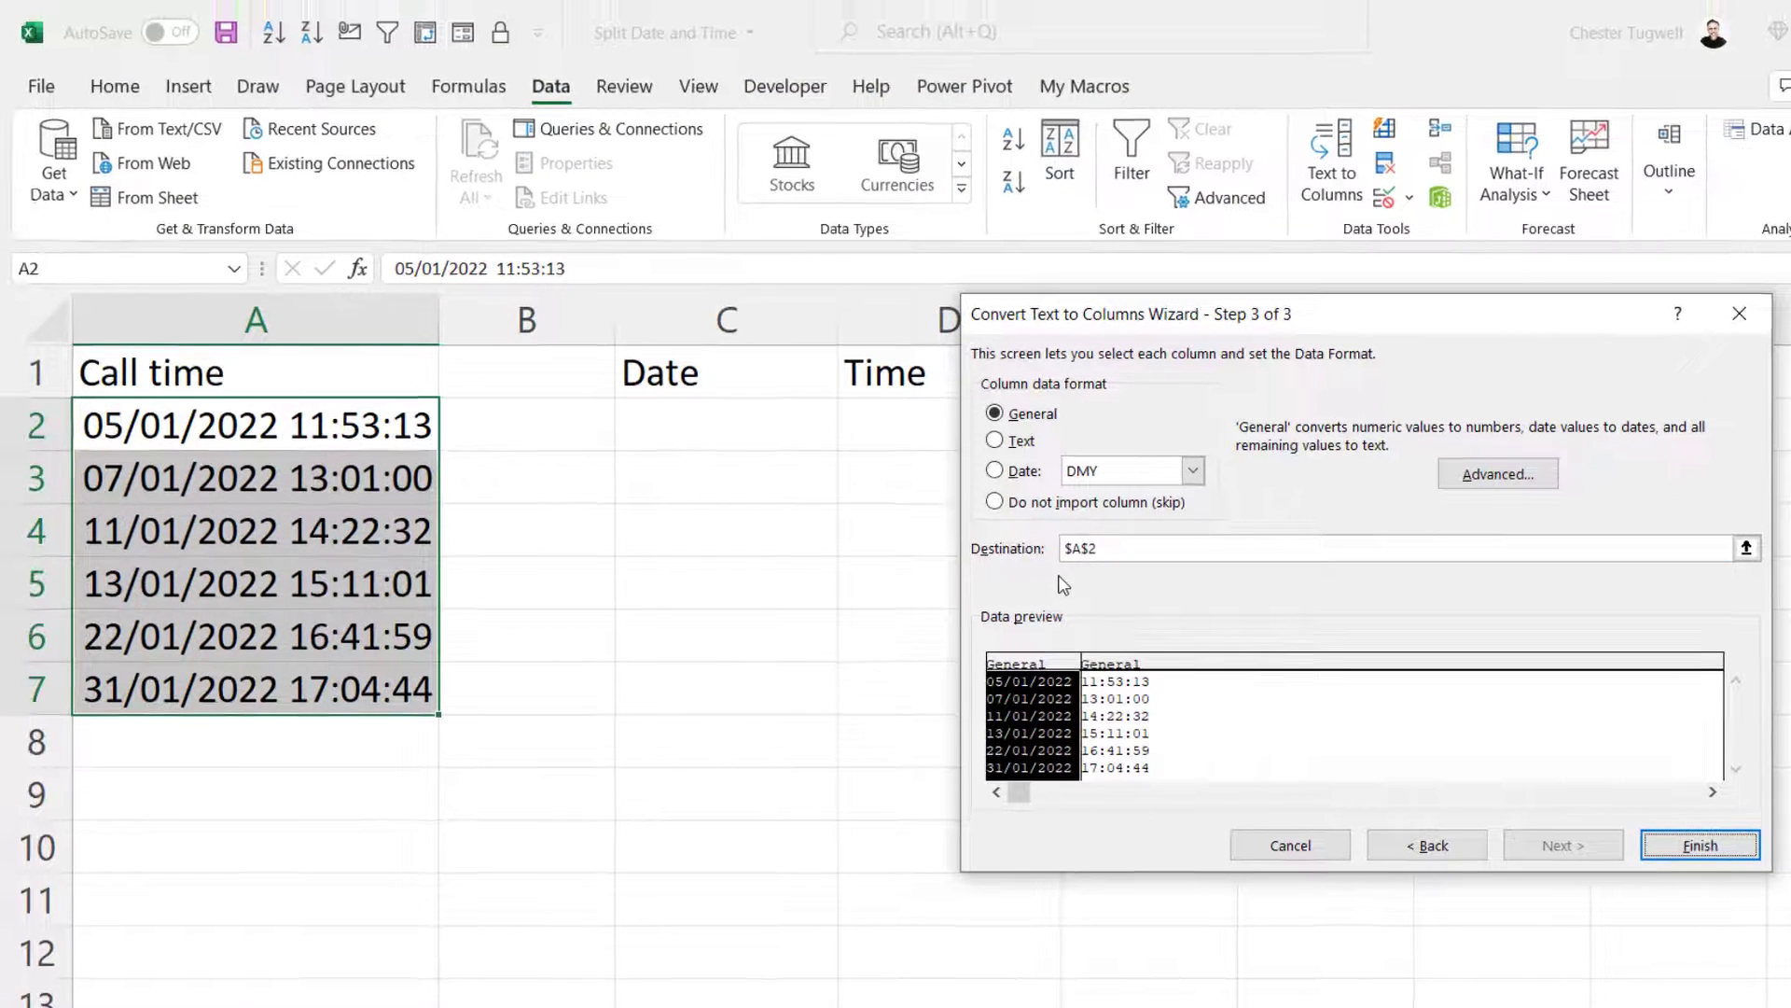
- Change the split destination from $A$2 to C2 and finish the wizard
click(833, 381)
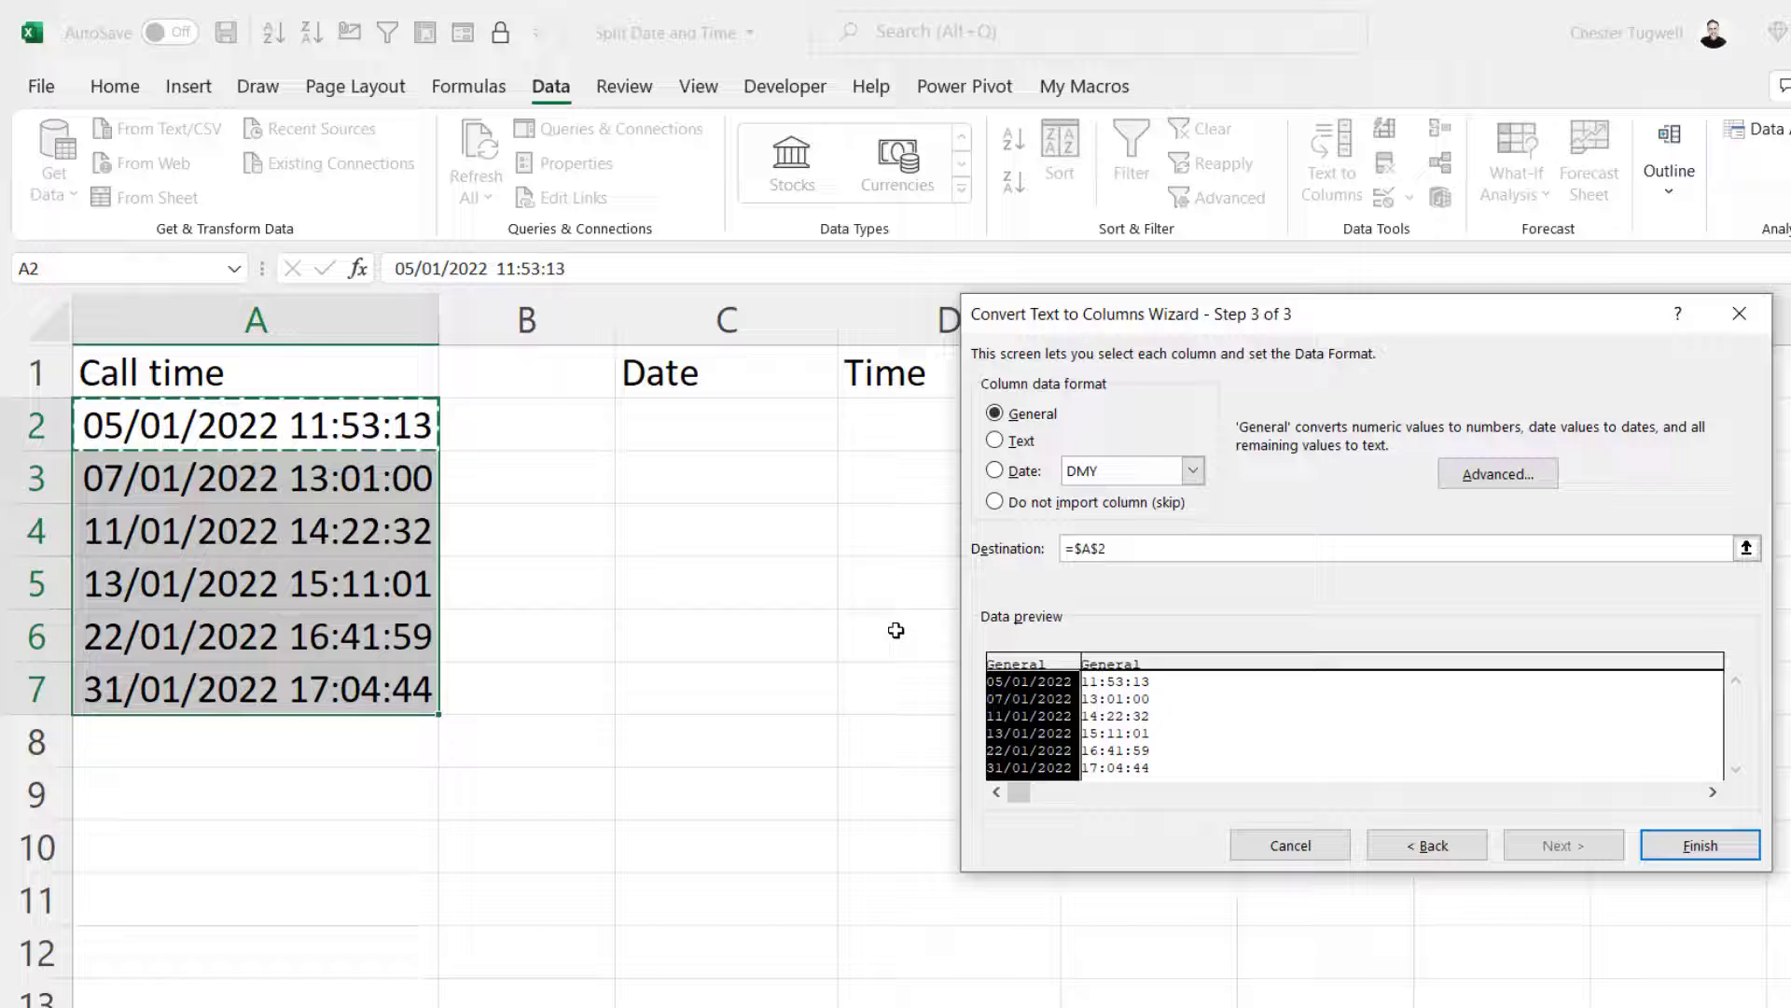
drag(1119, 551, 1063, 549)
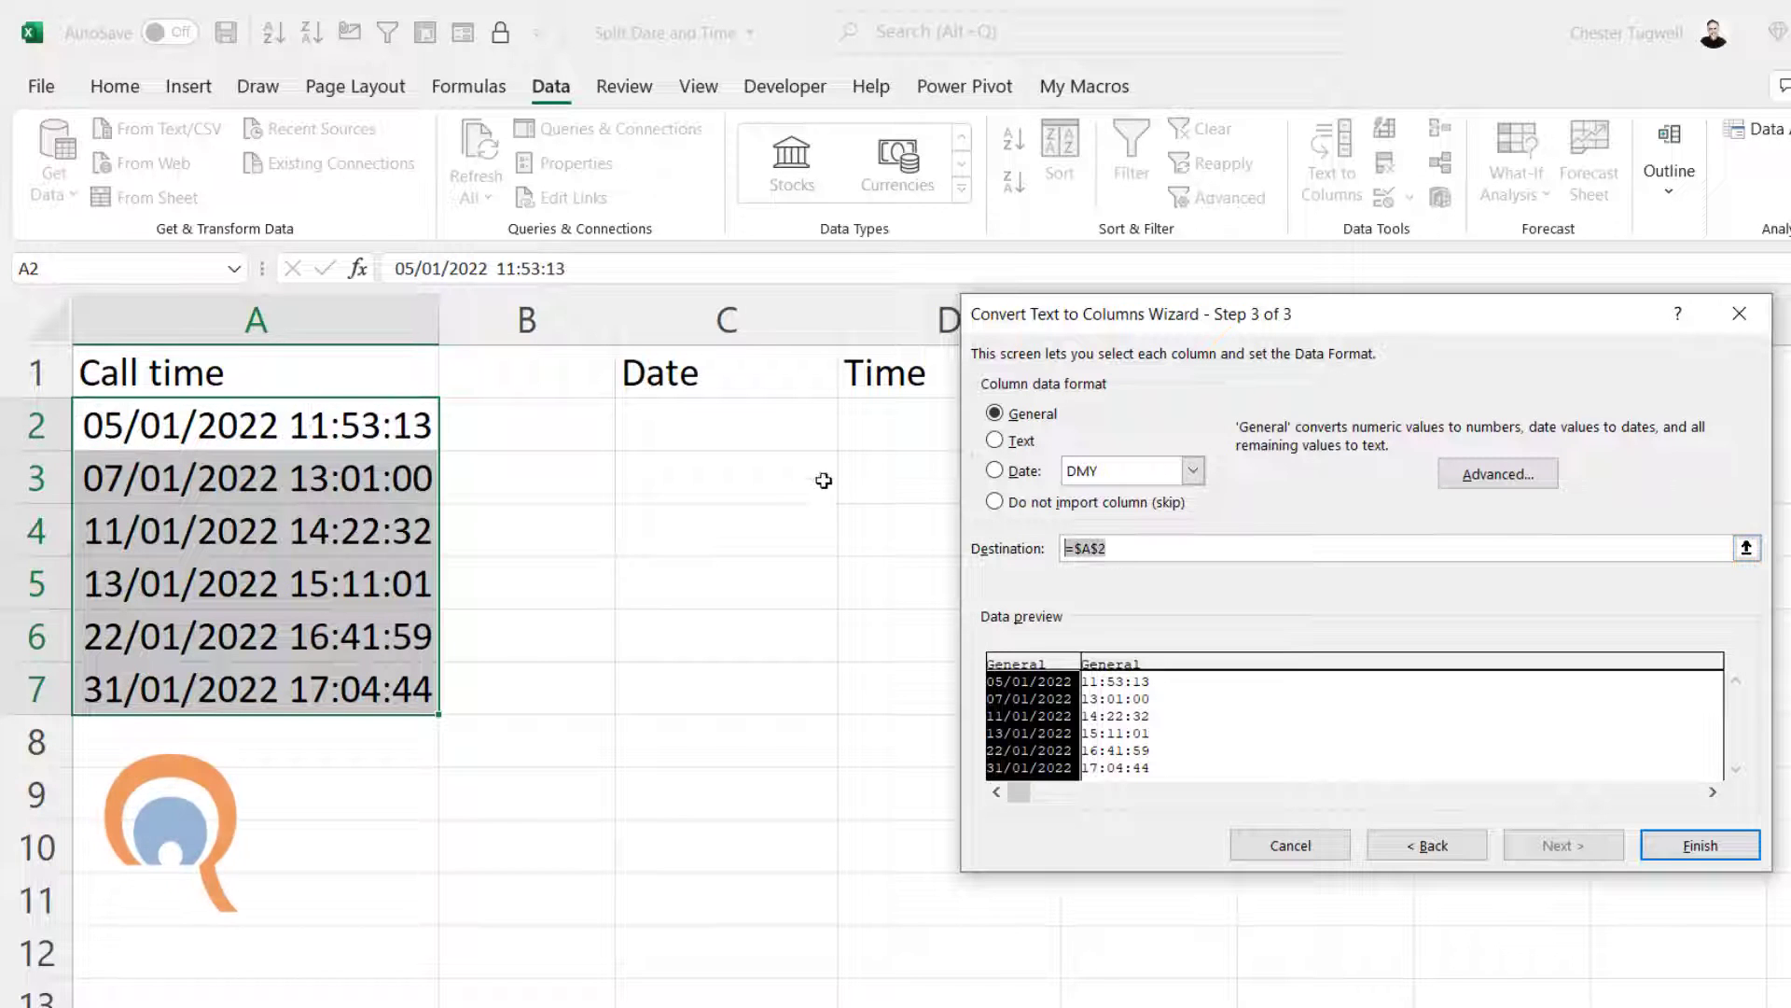
click(689, 418)
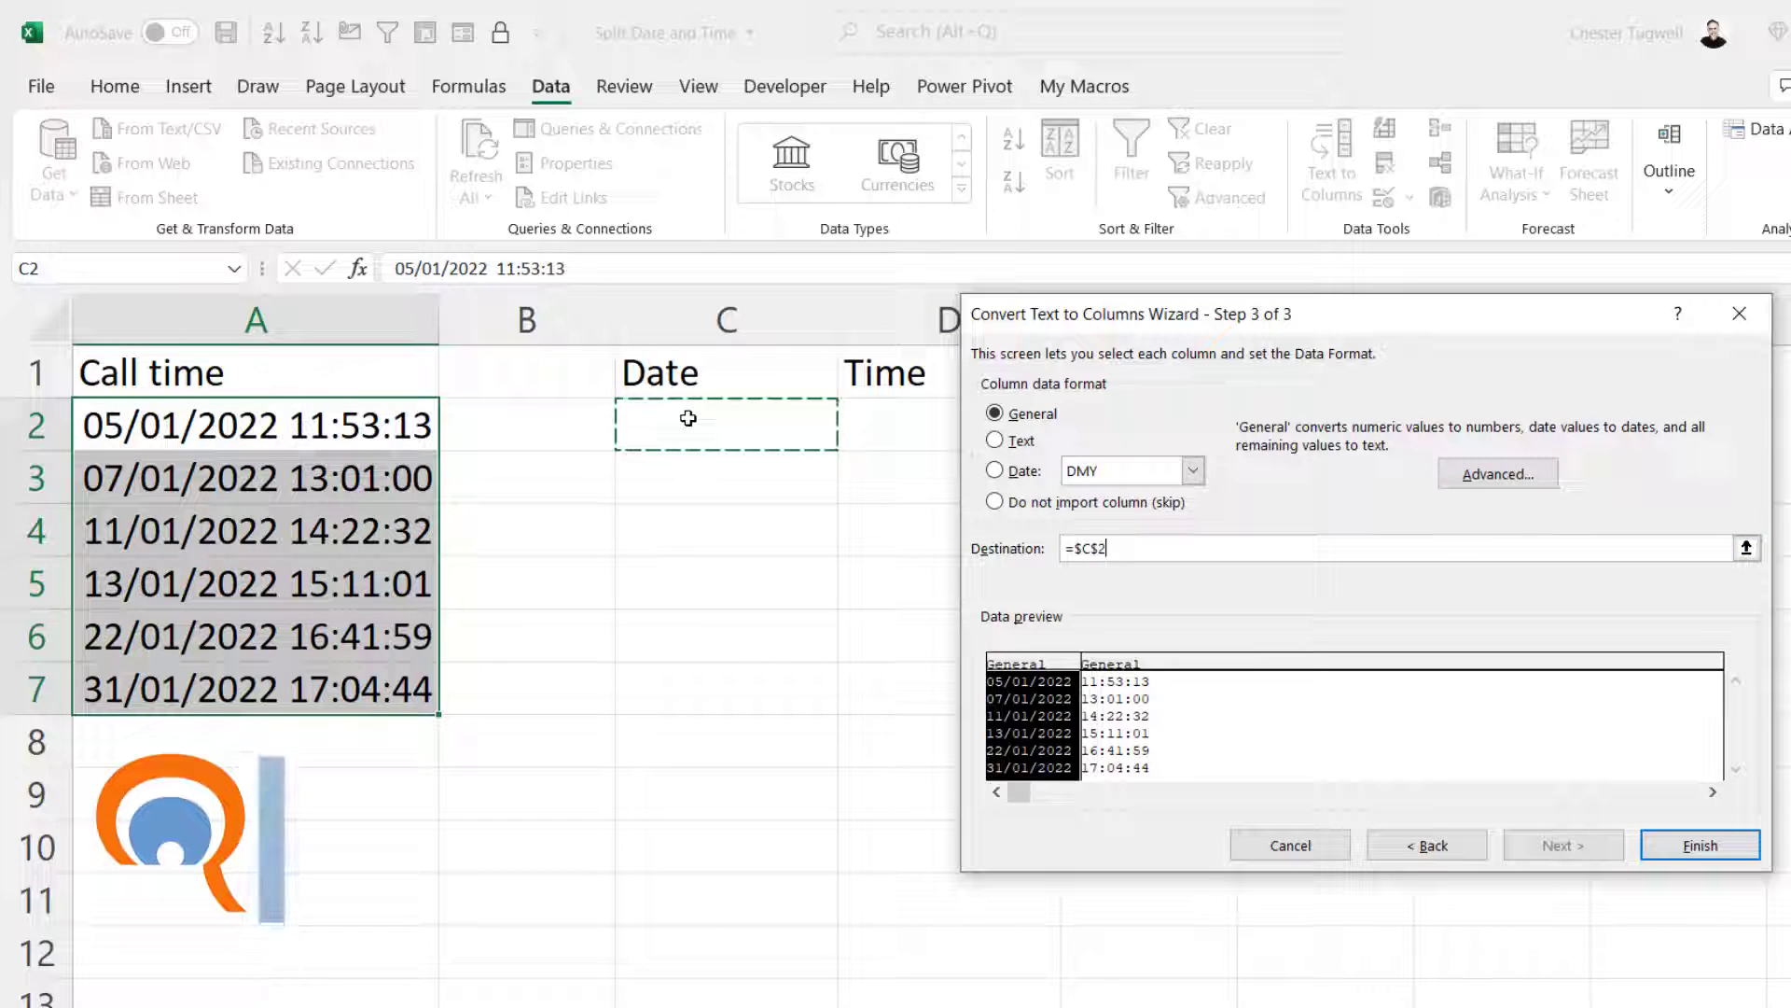
click(1701, 849)
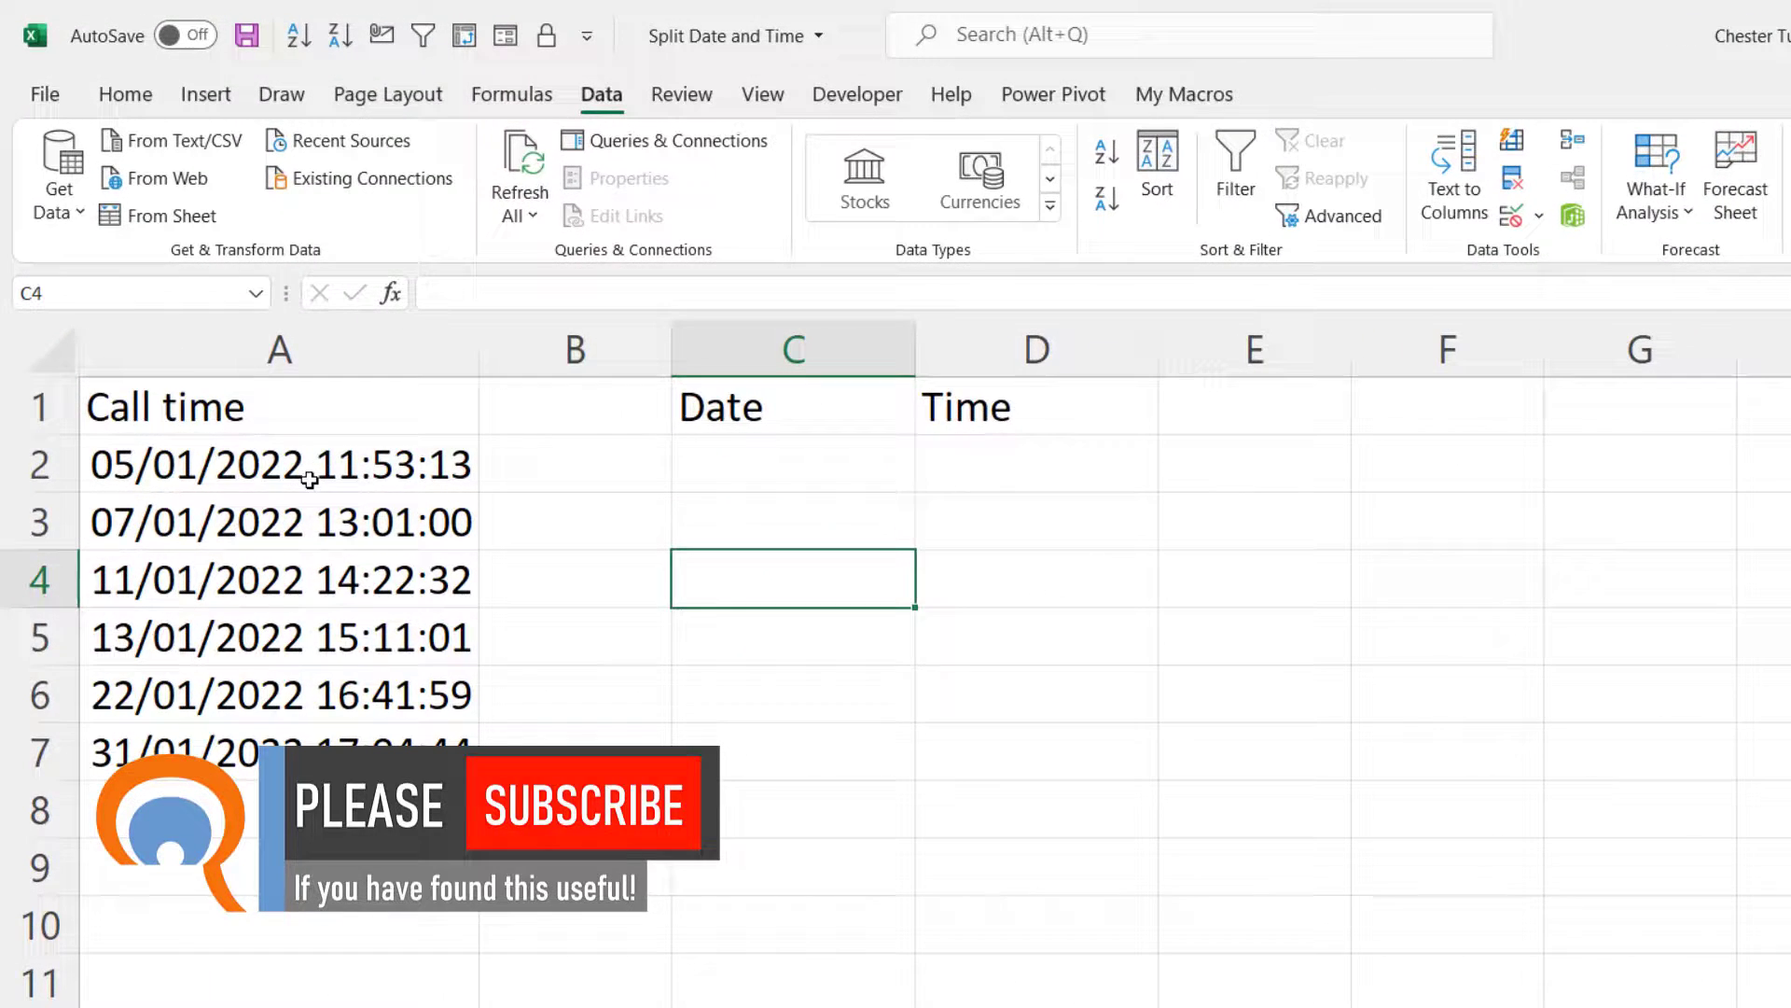
- Set A2 to General format to reveal its serial number 44566.49529
click(138, 471)
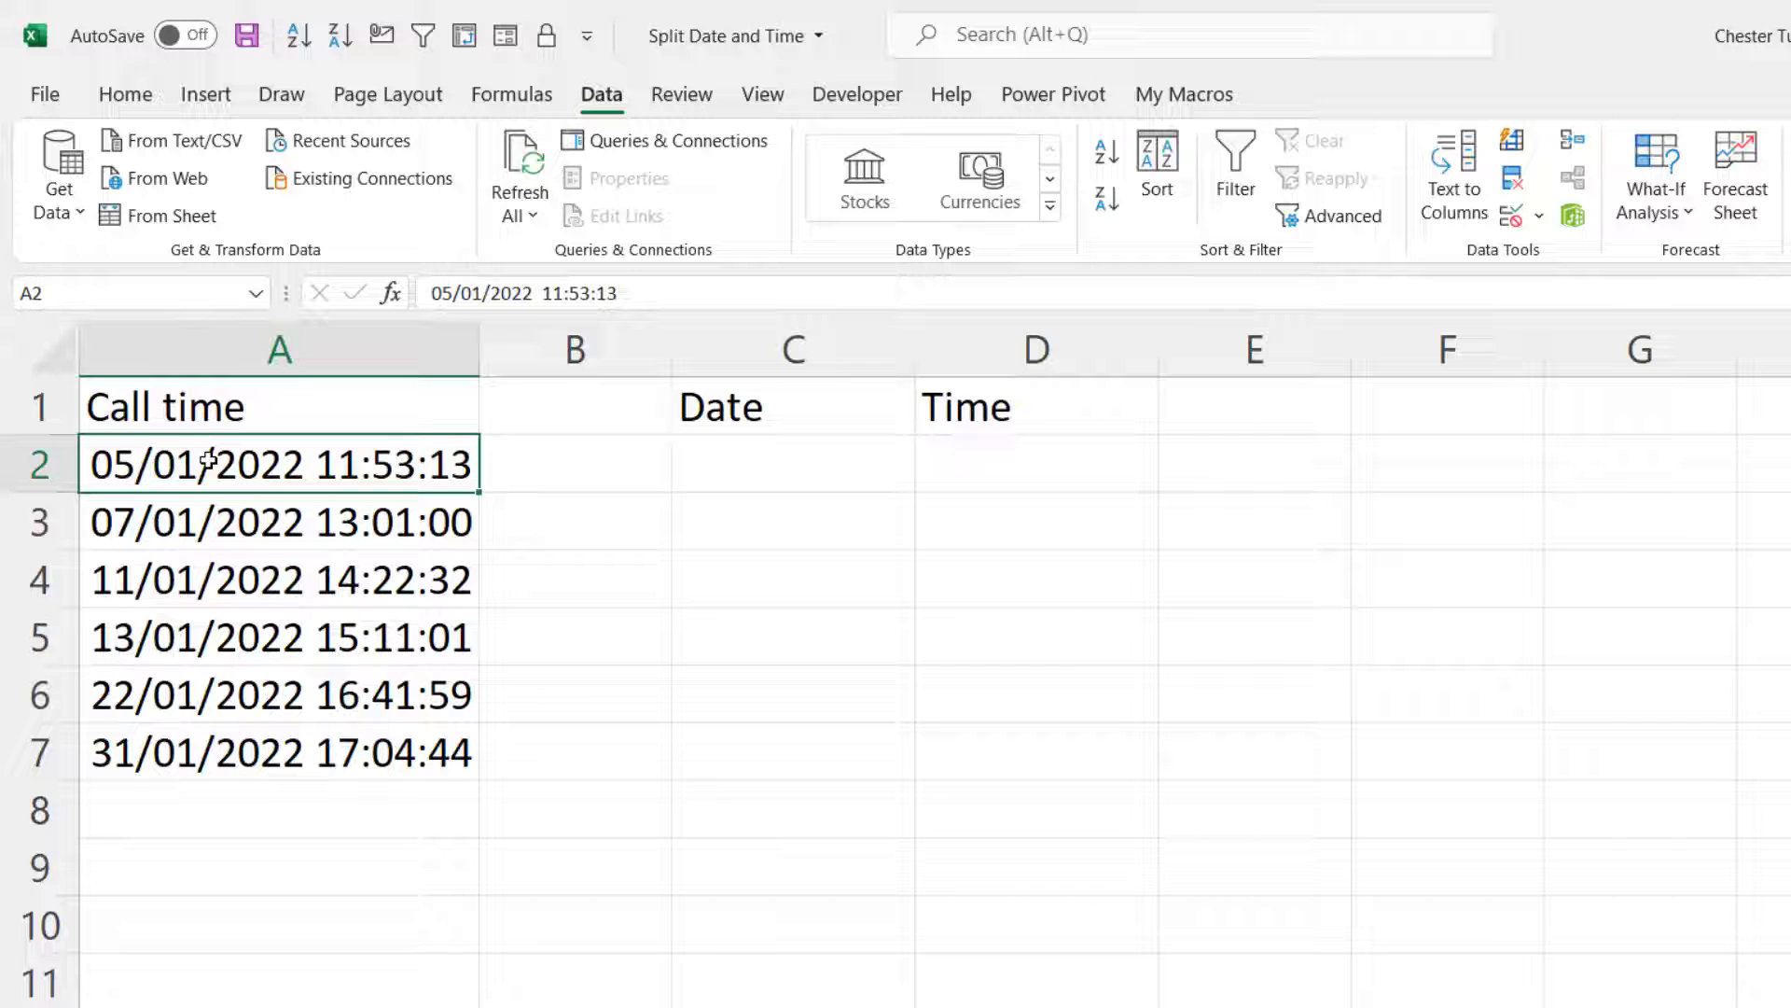
click(126, 95)
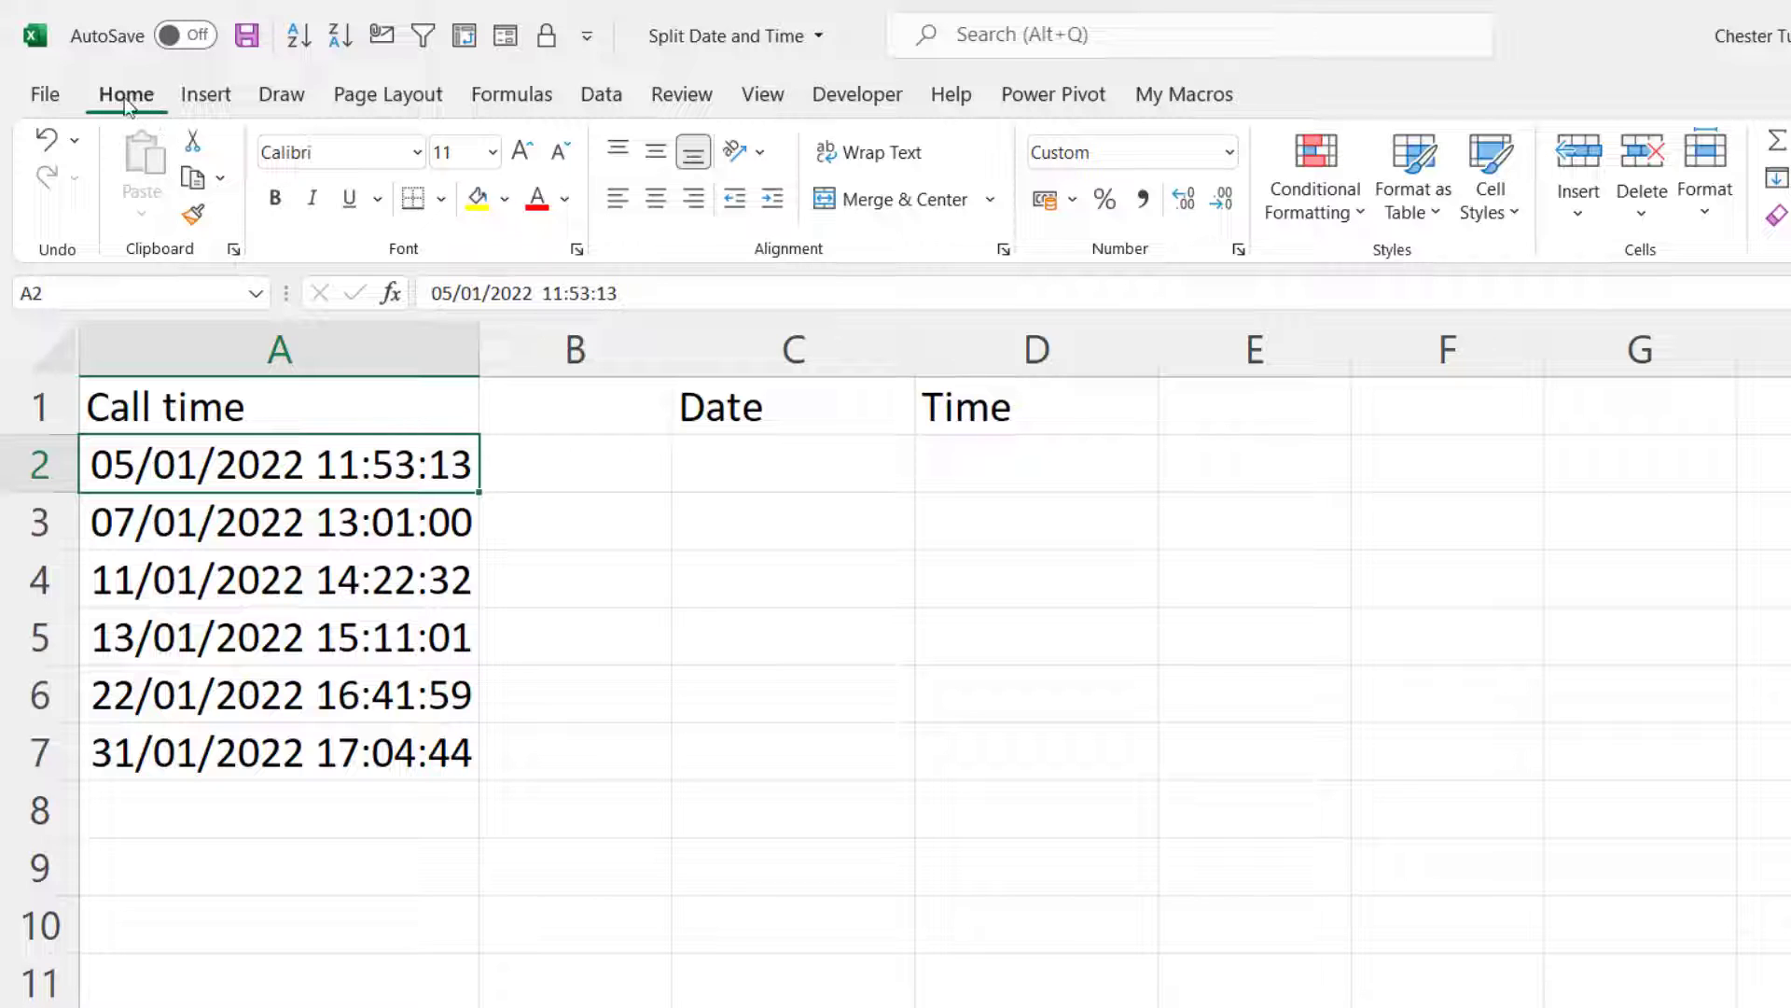
click(1230, 153)
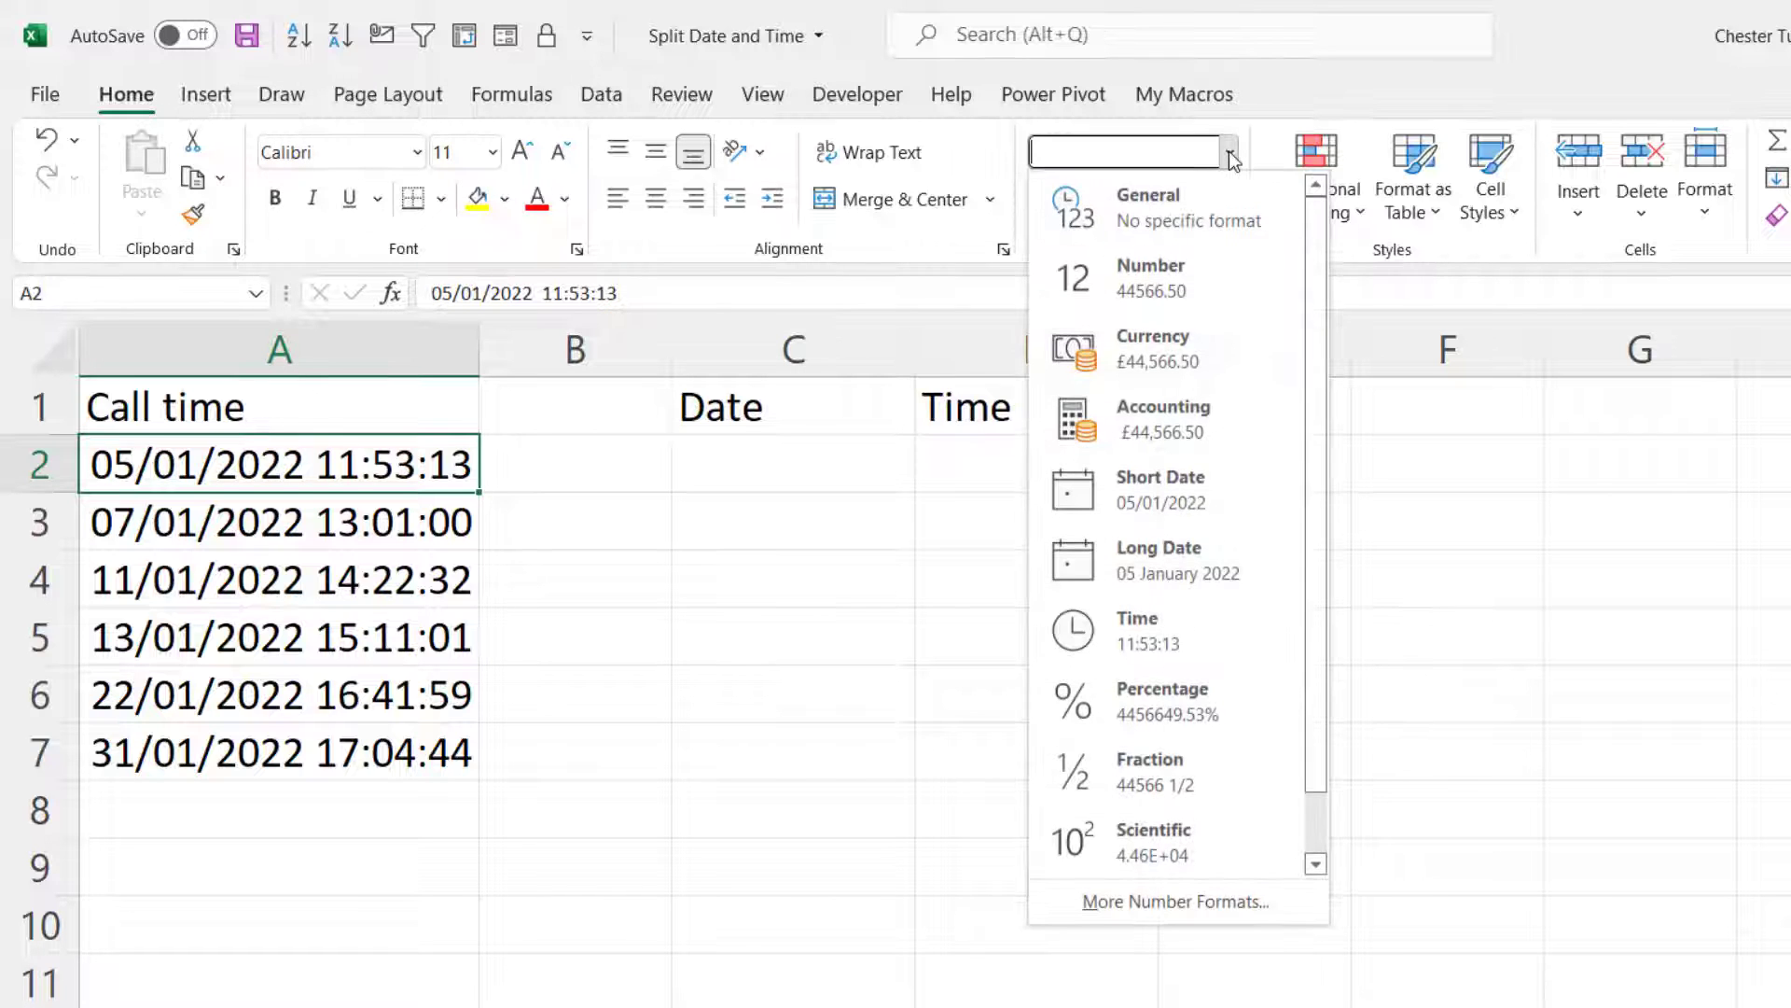
click(1165, 197)
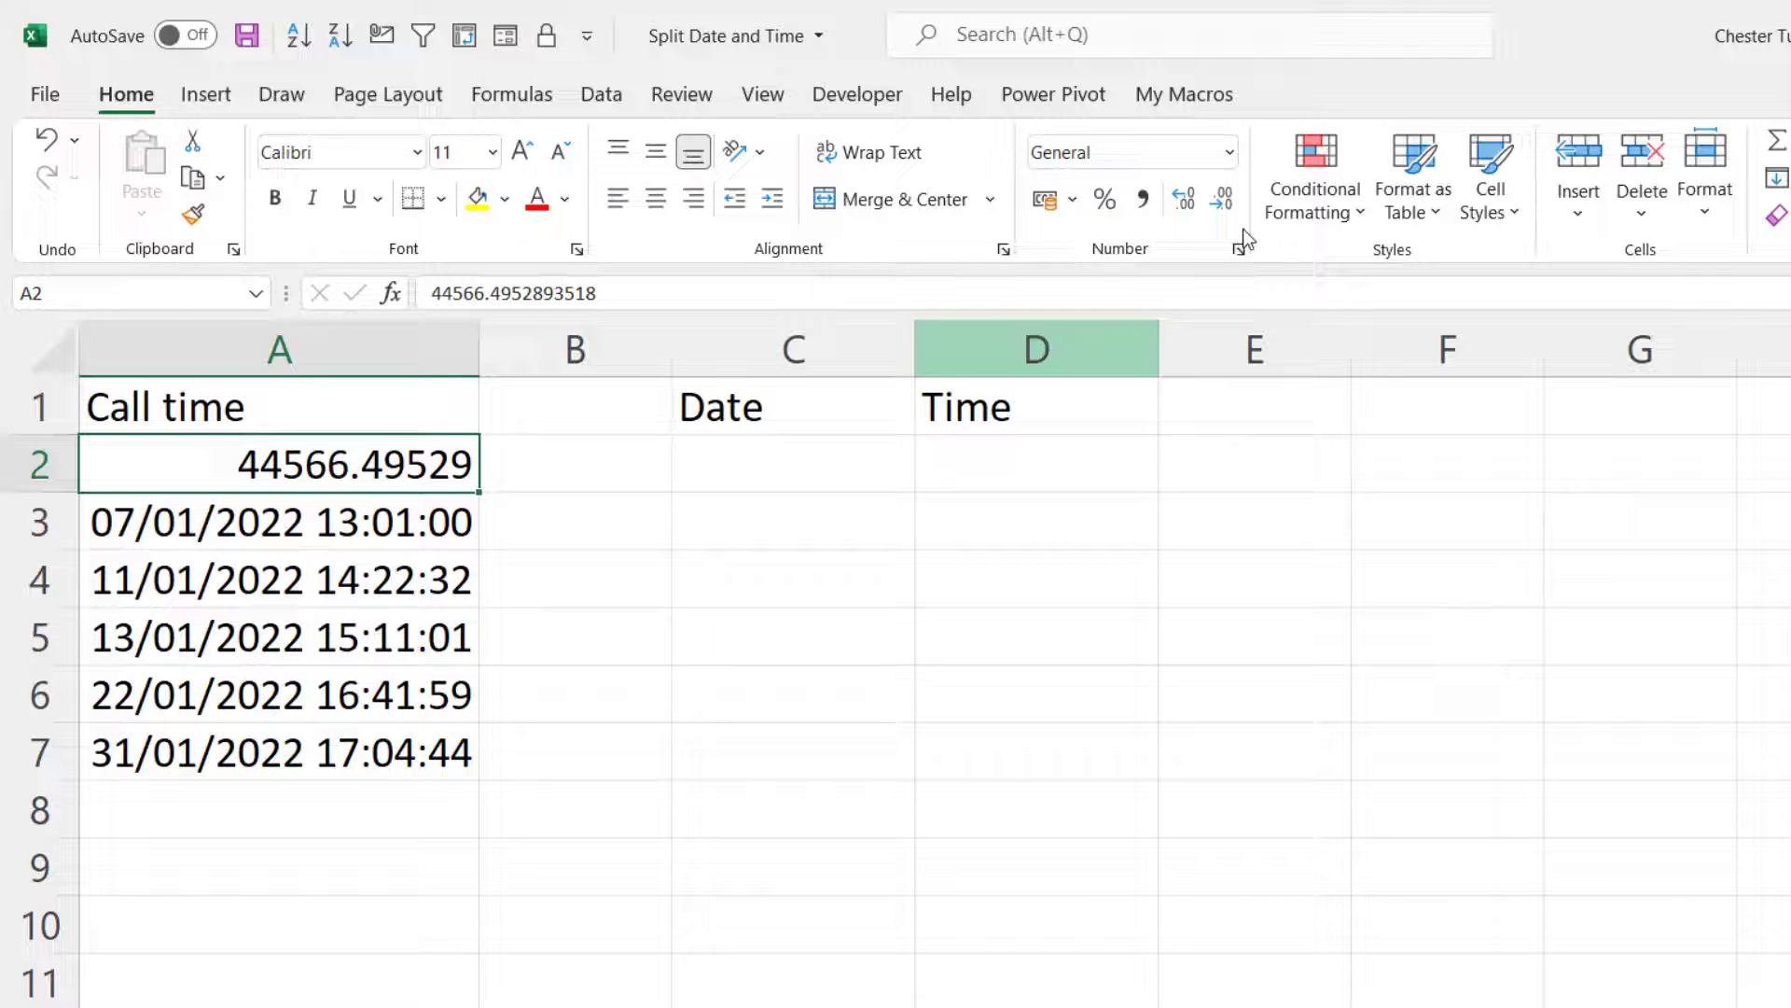
- Copy A3's date-time format onto A2 with Format Painter
click(290, 512)
click(193, 217)
click(276, 465)
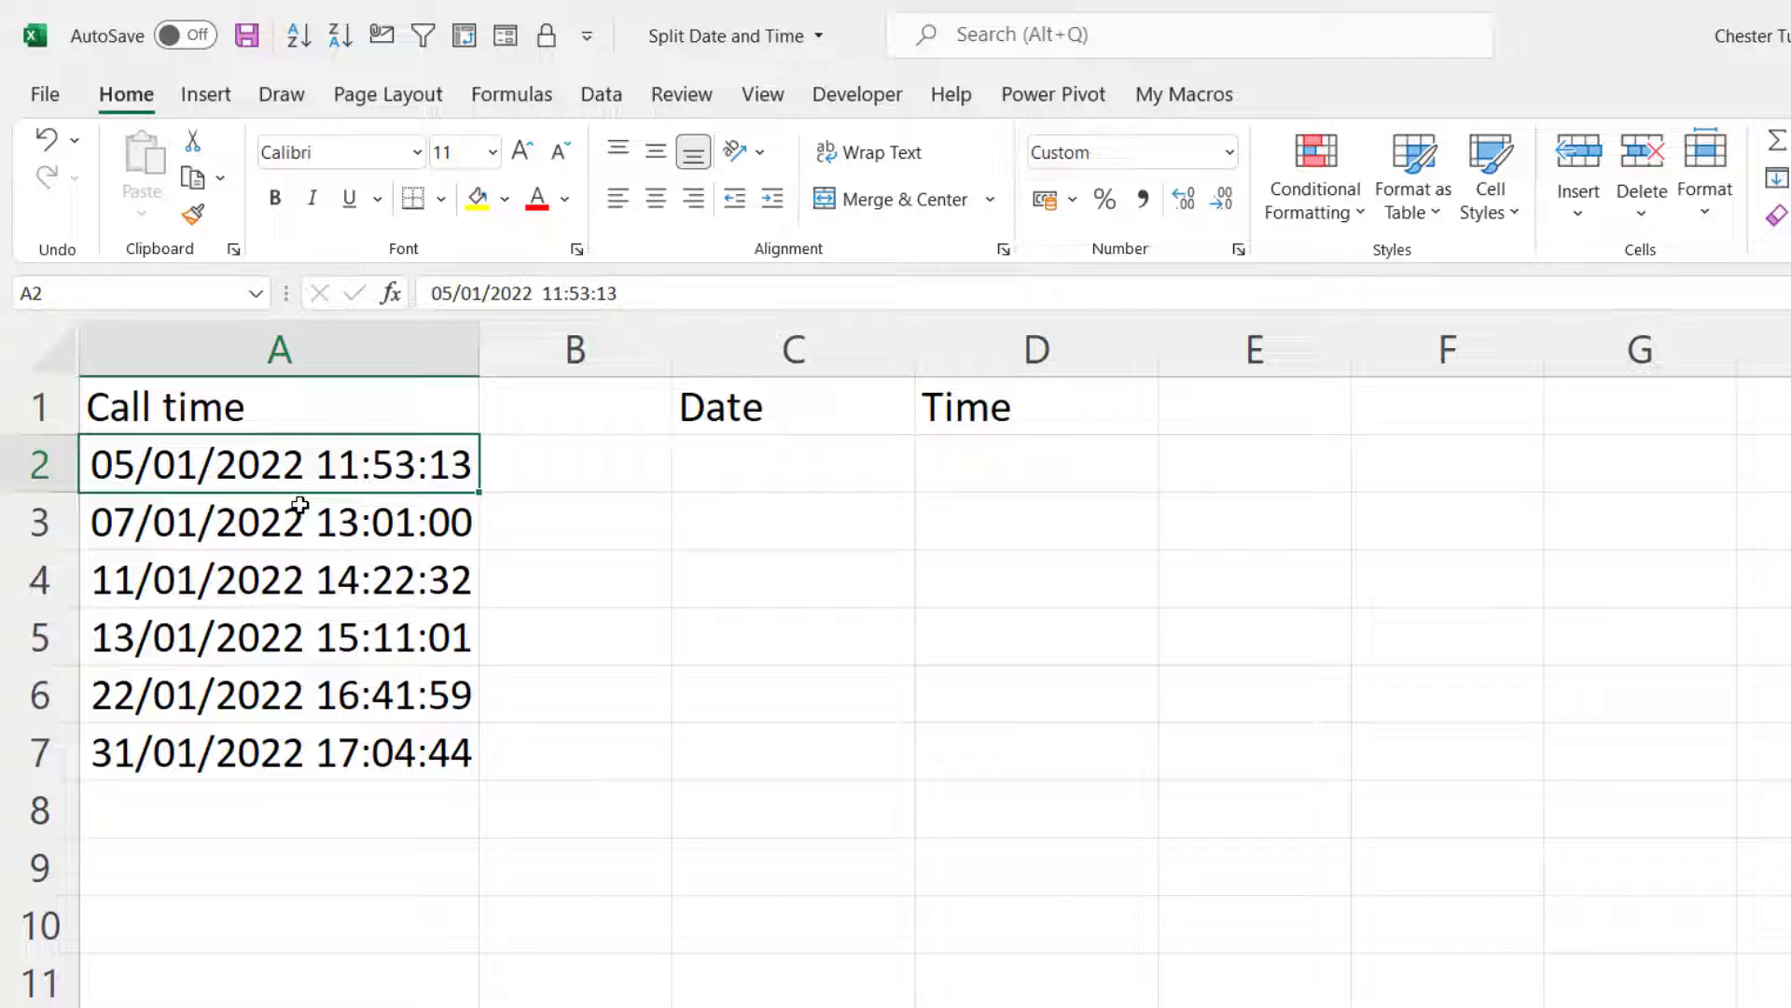
- Enter =INT(A2) in C2 and autofit column C
click(732, 473)
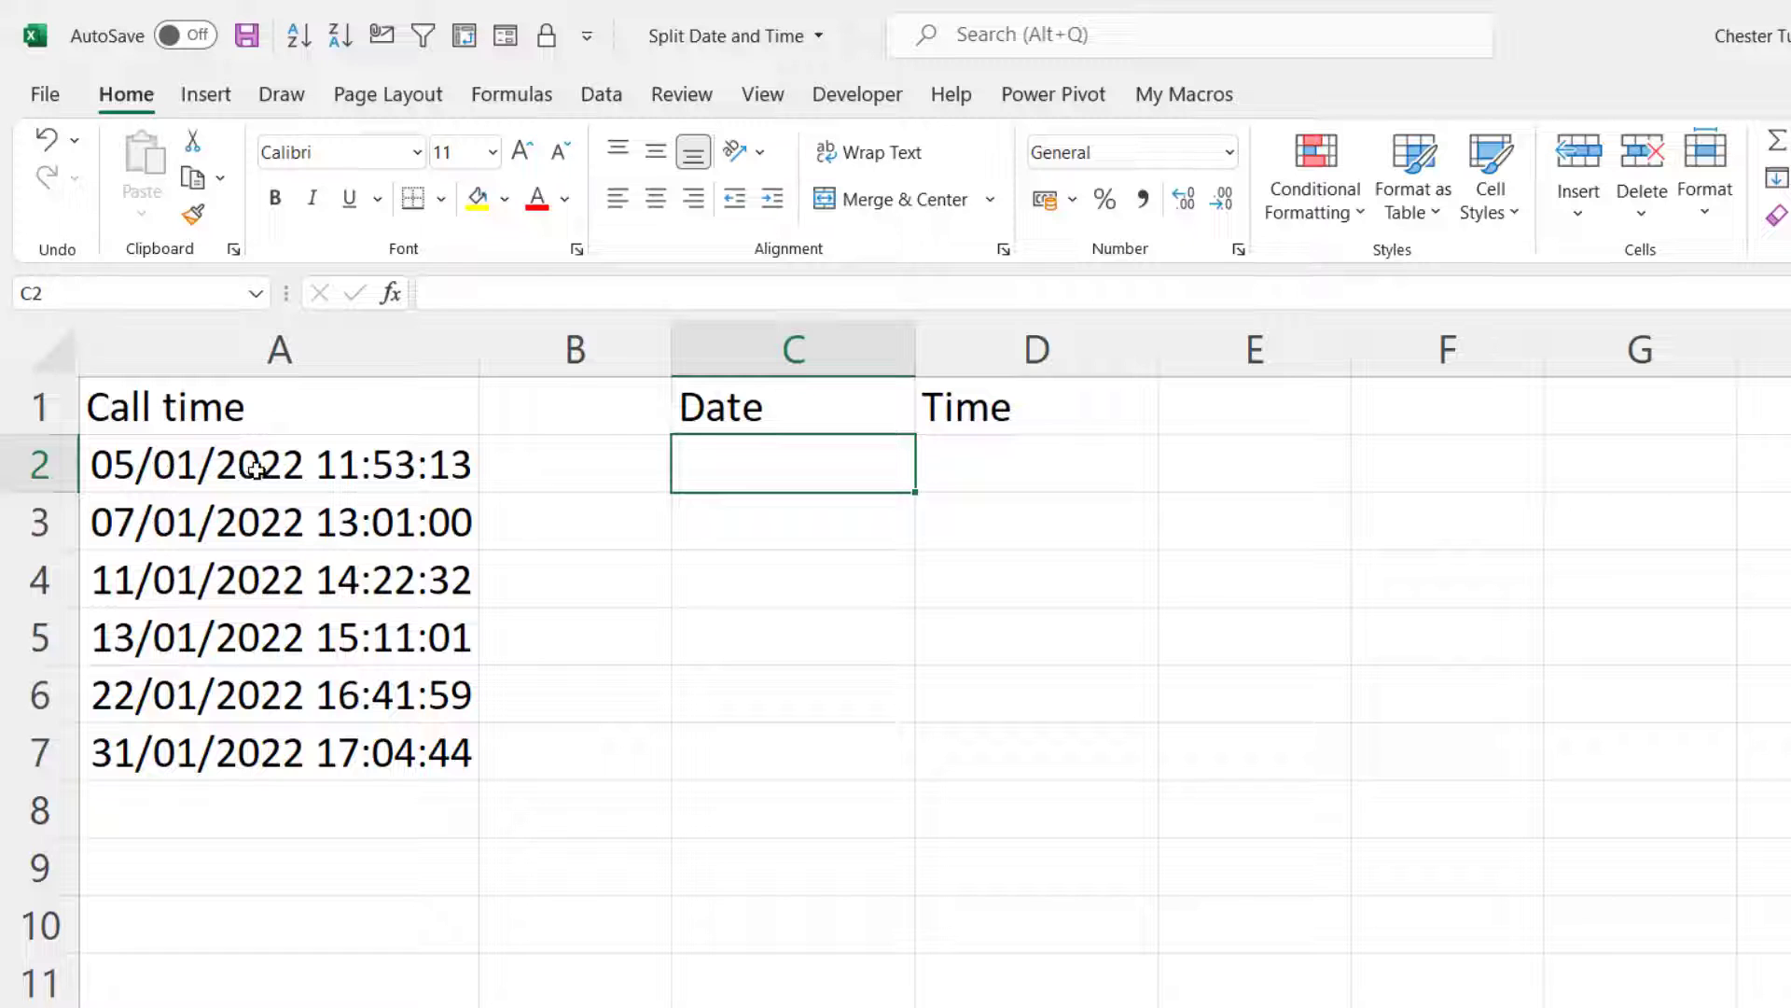
text(=i)
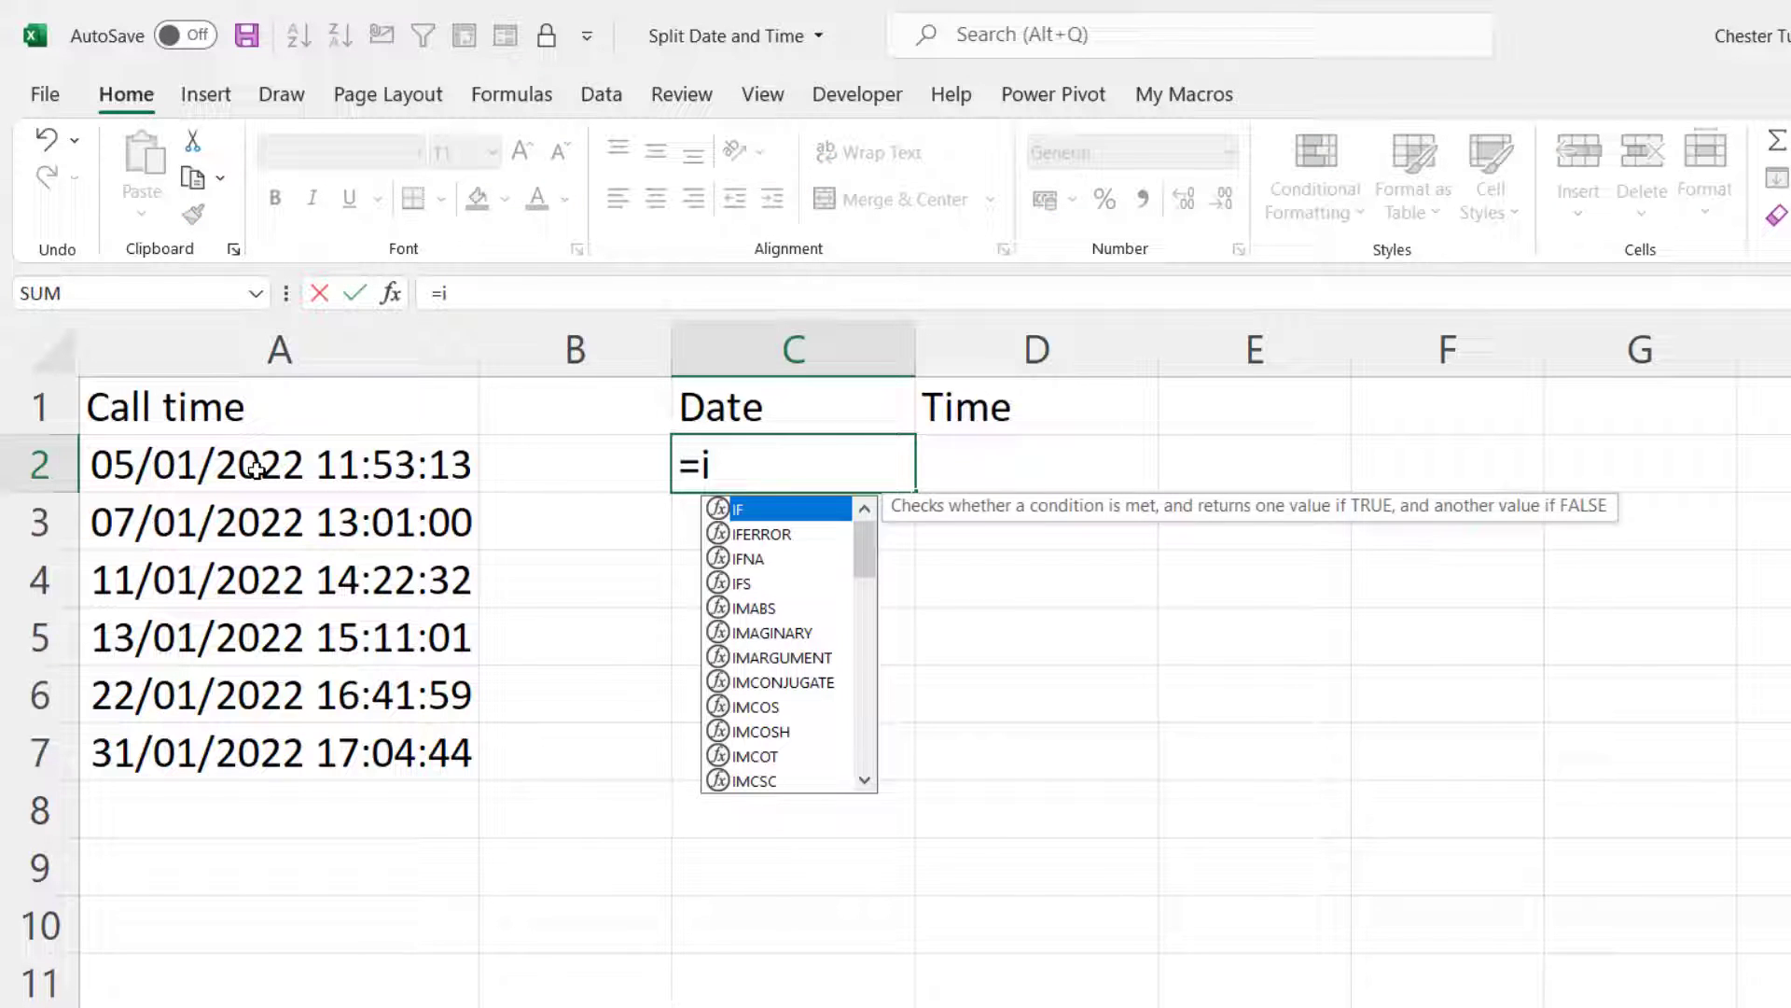
text(nt)
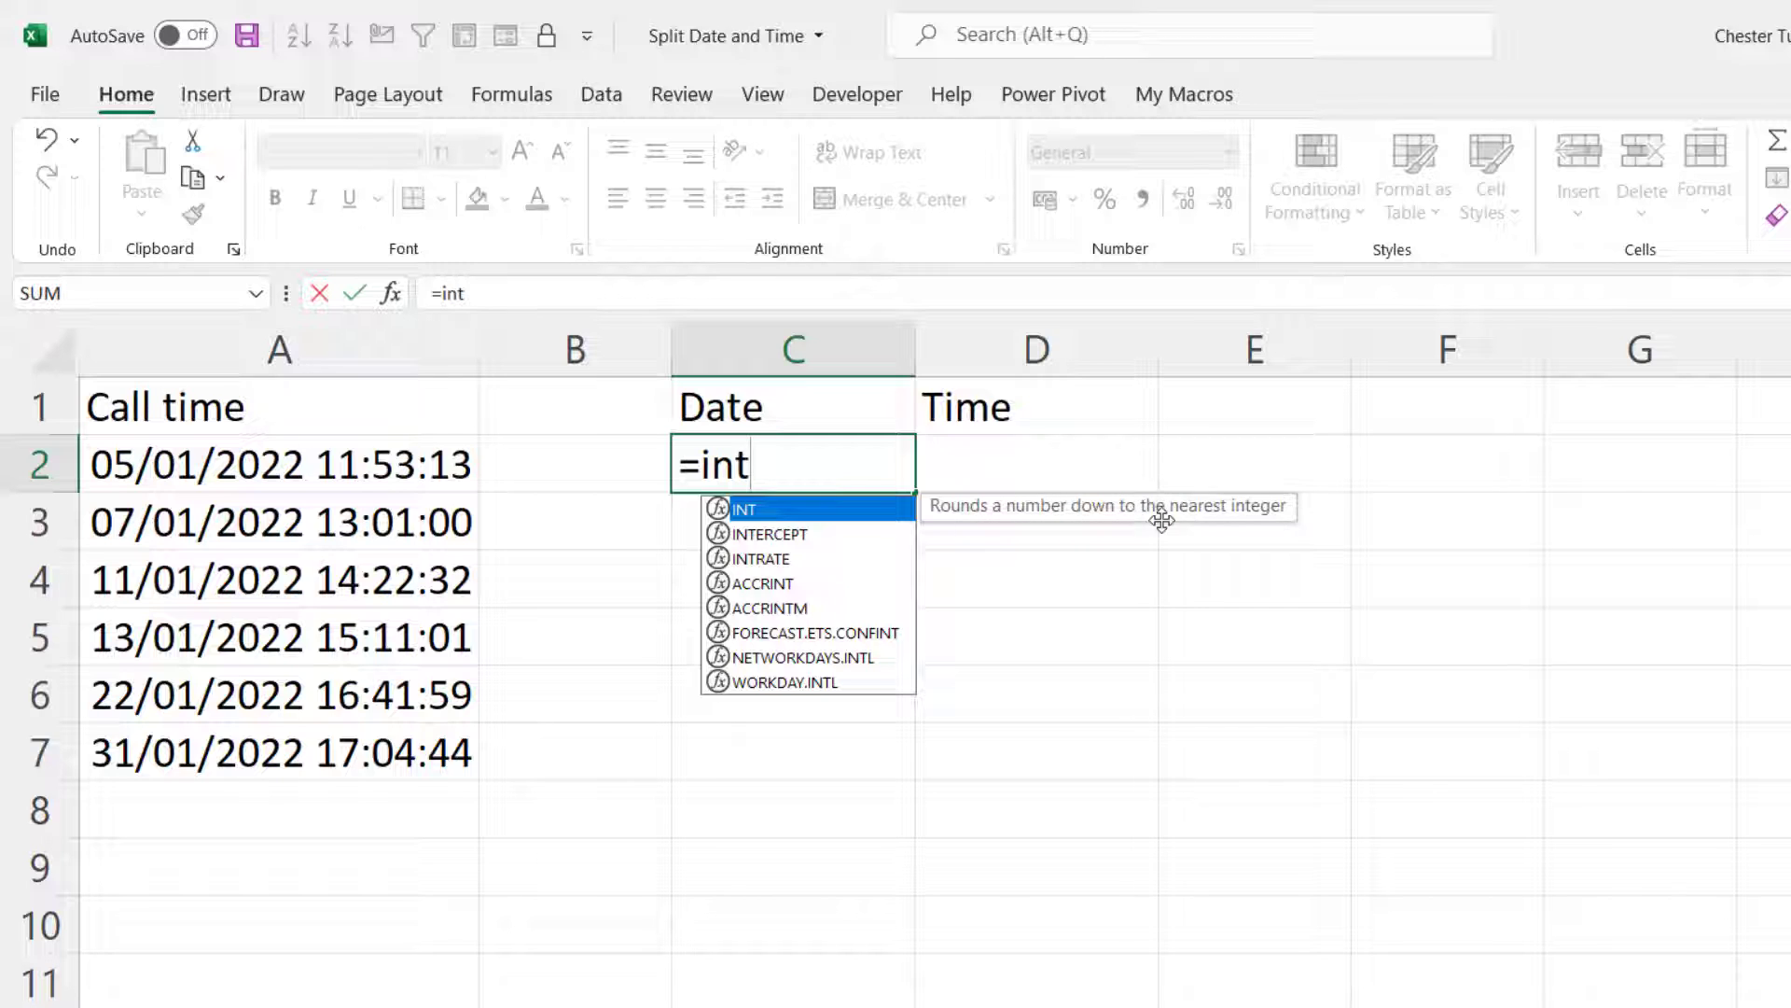
text(()
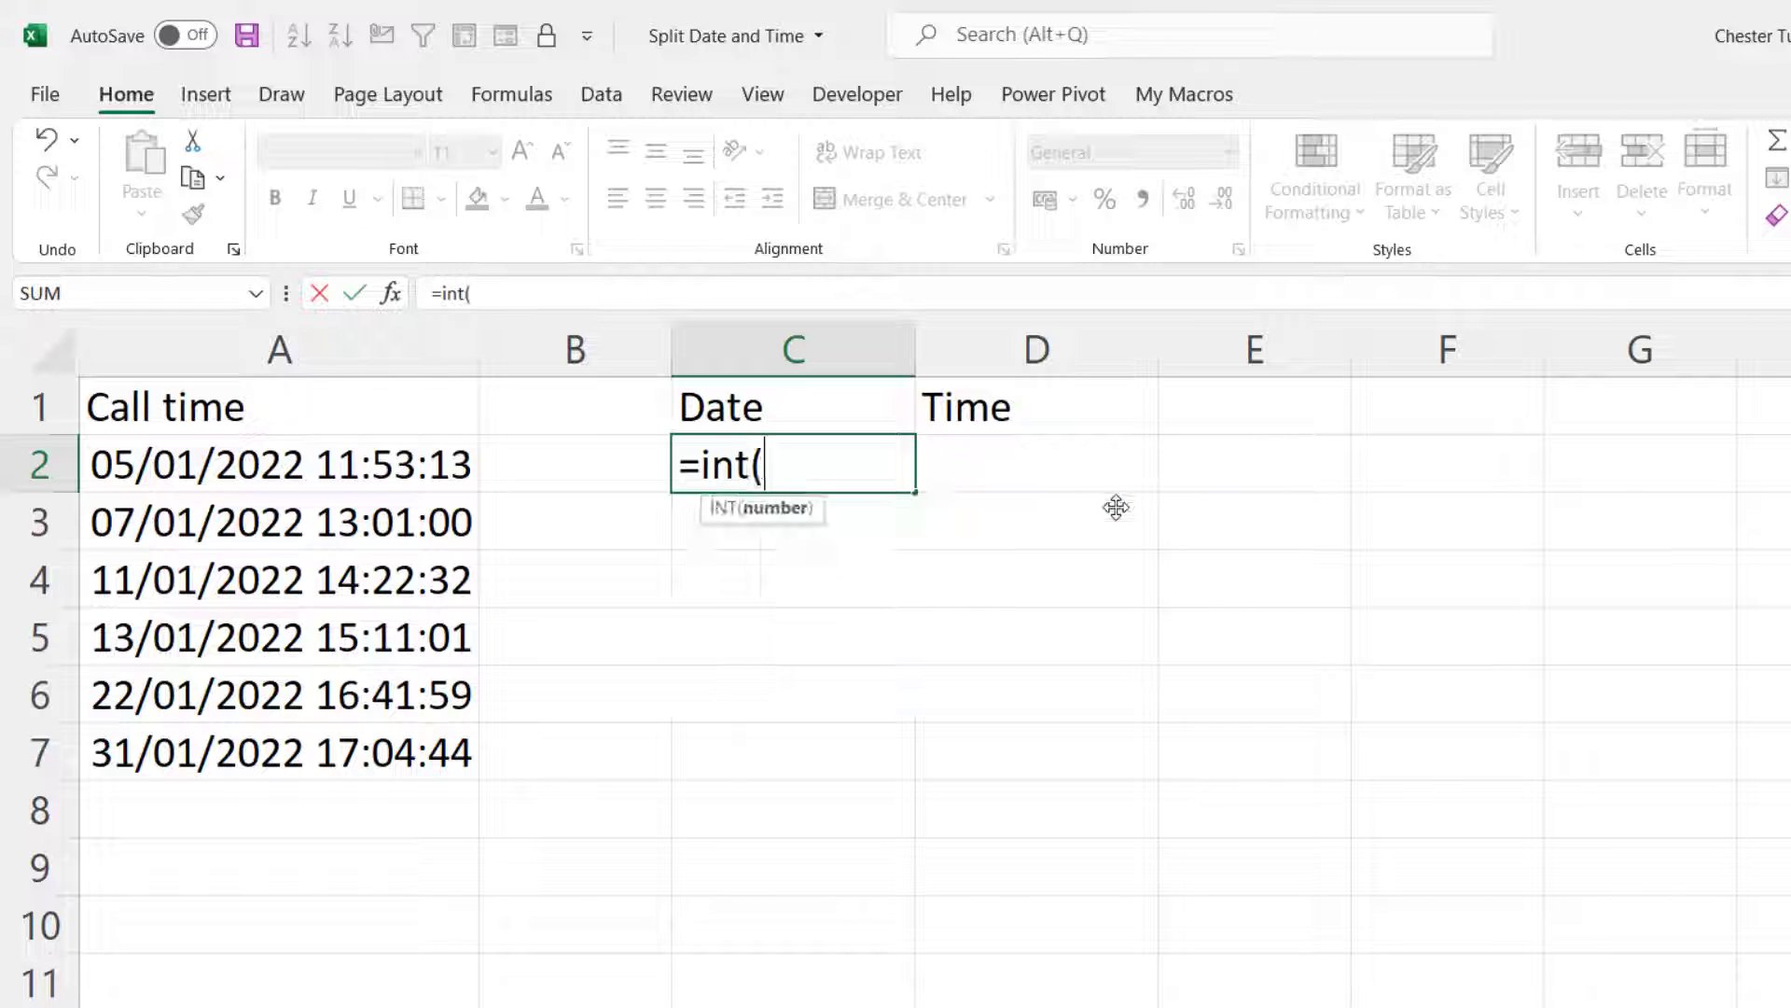
click(223, 469)
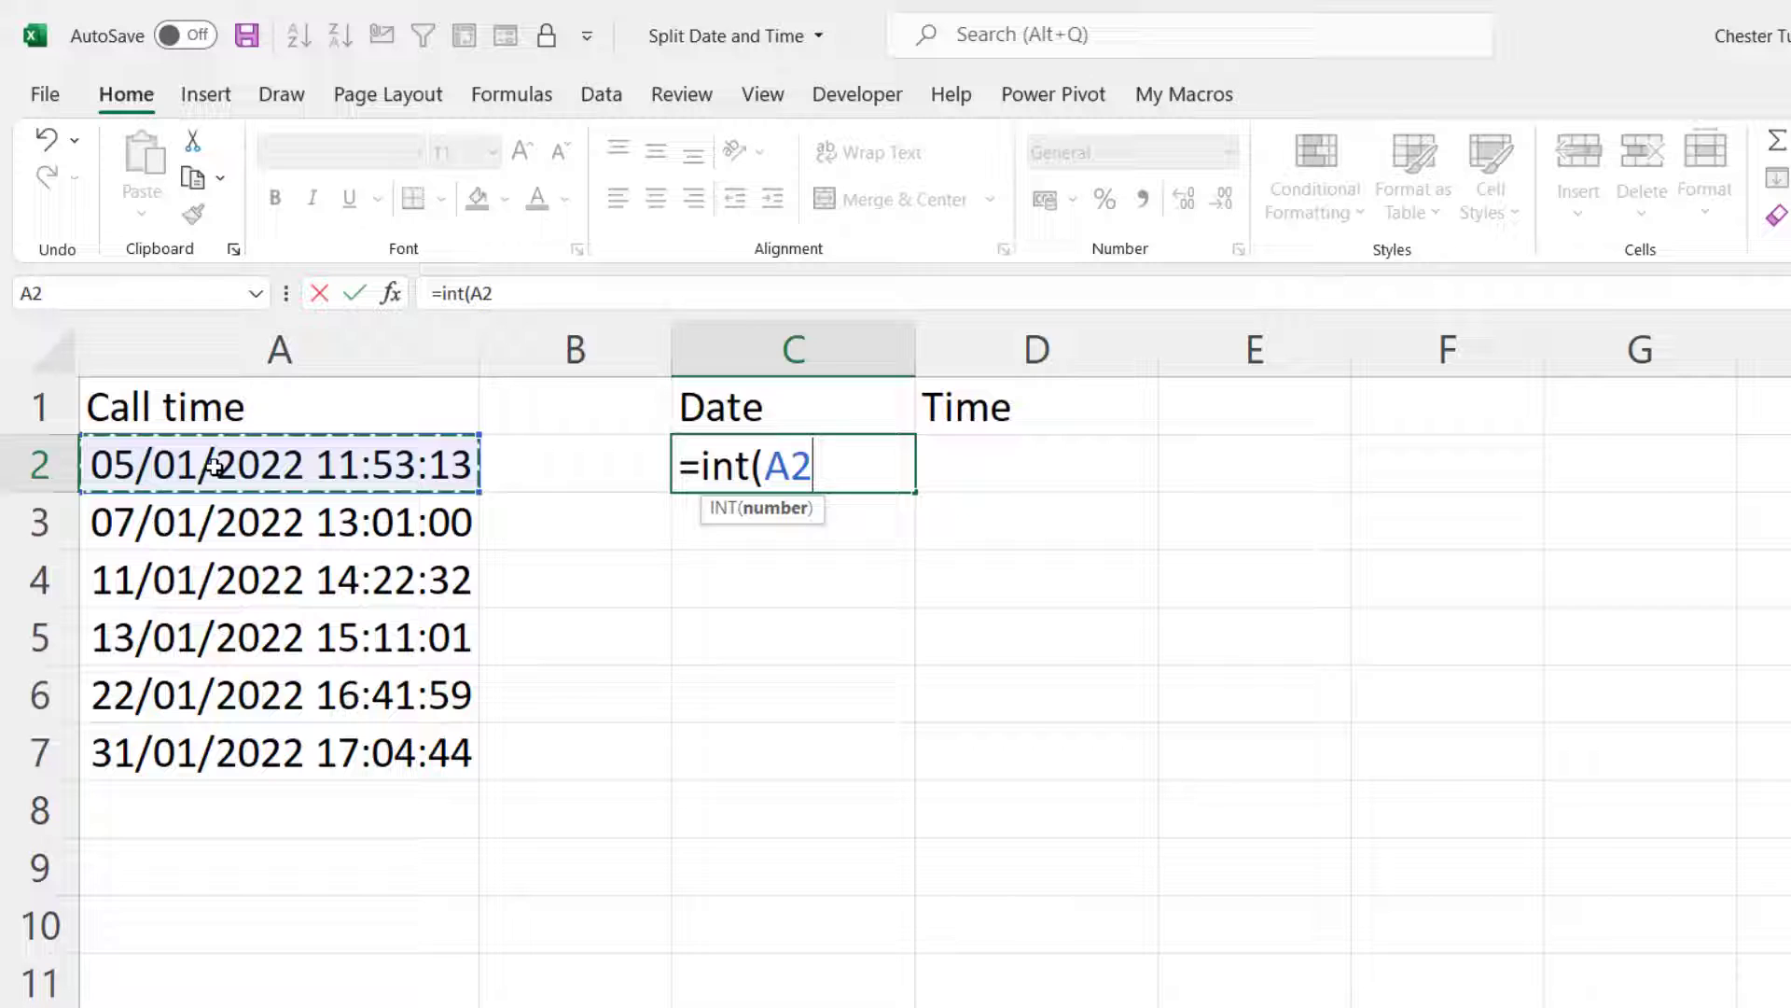
text())
key(Return)
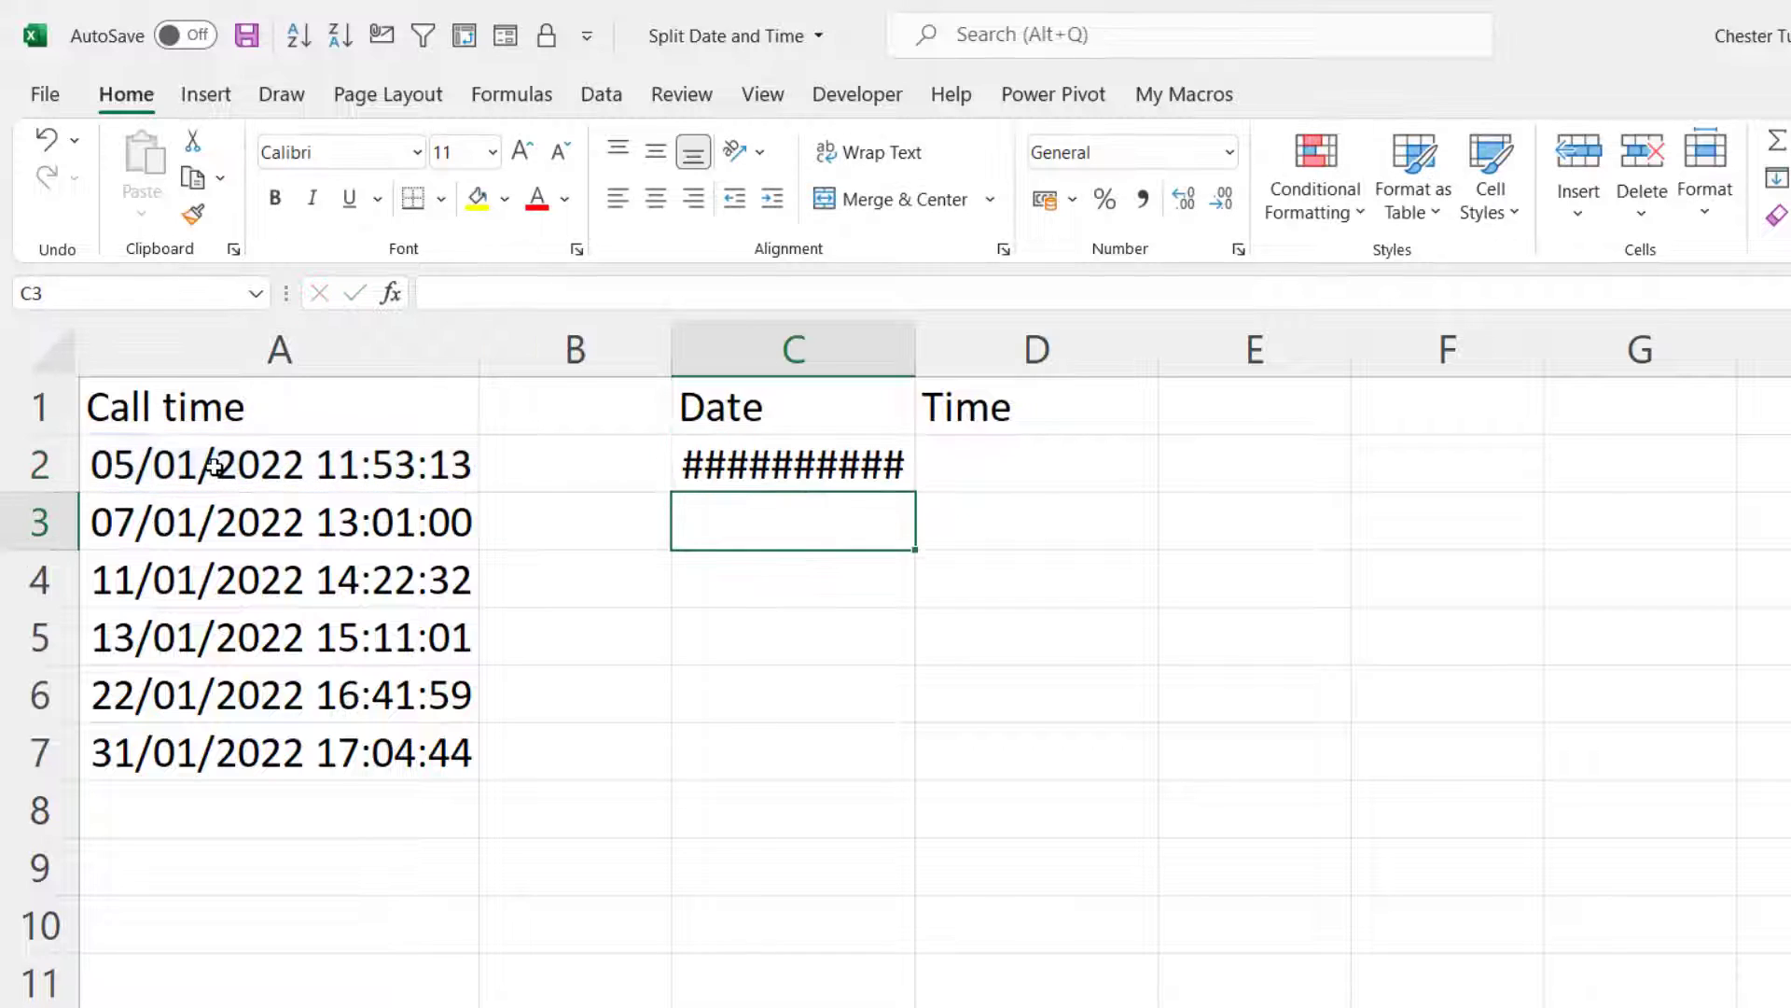
double_click(918, 339)
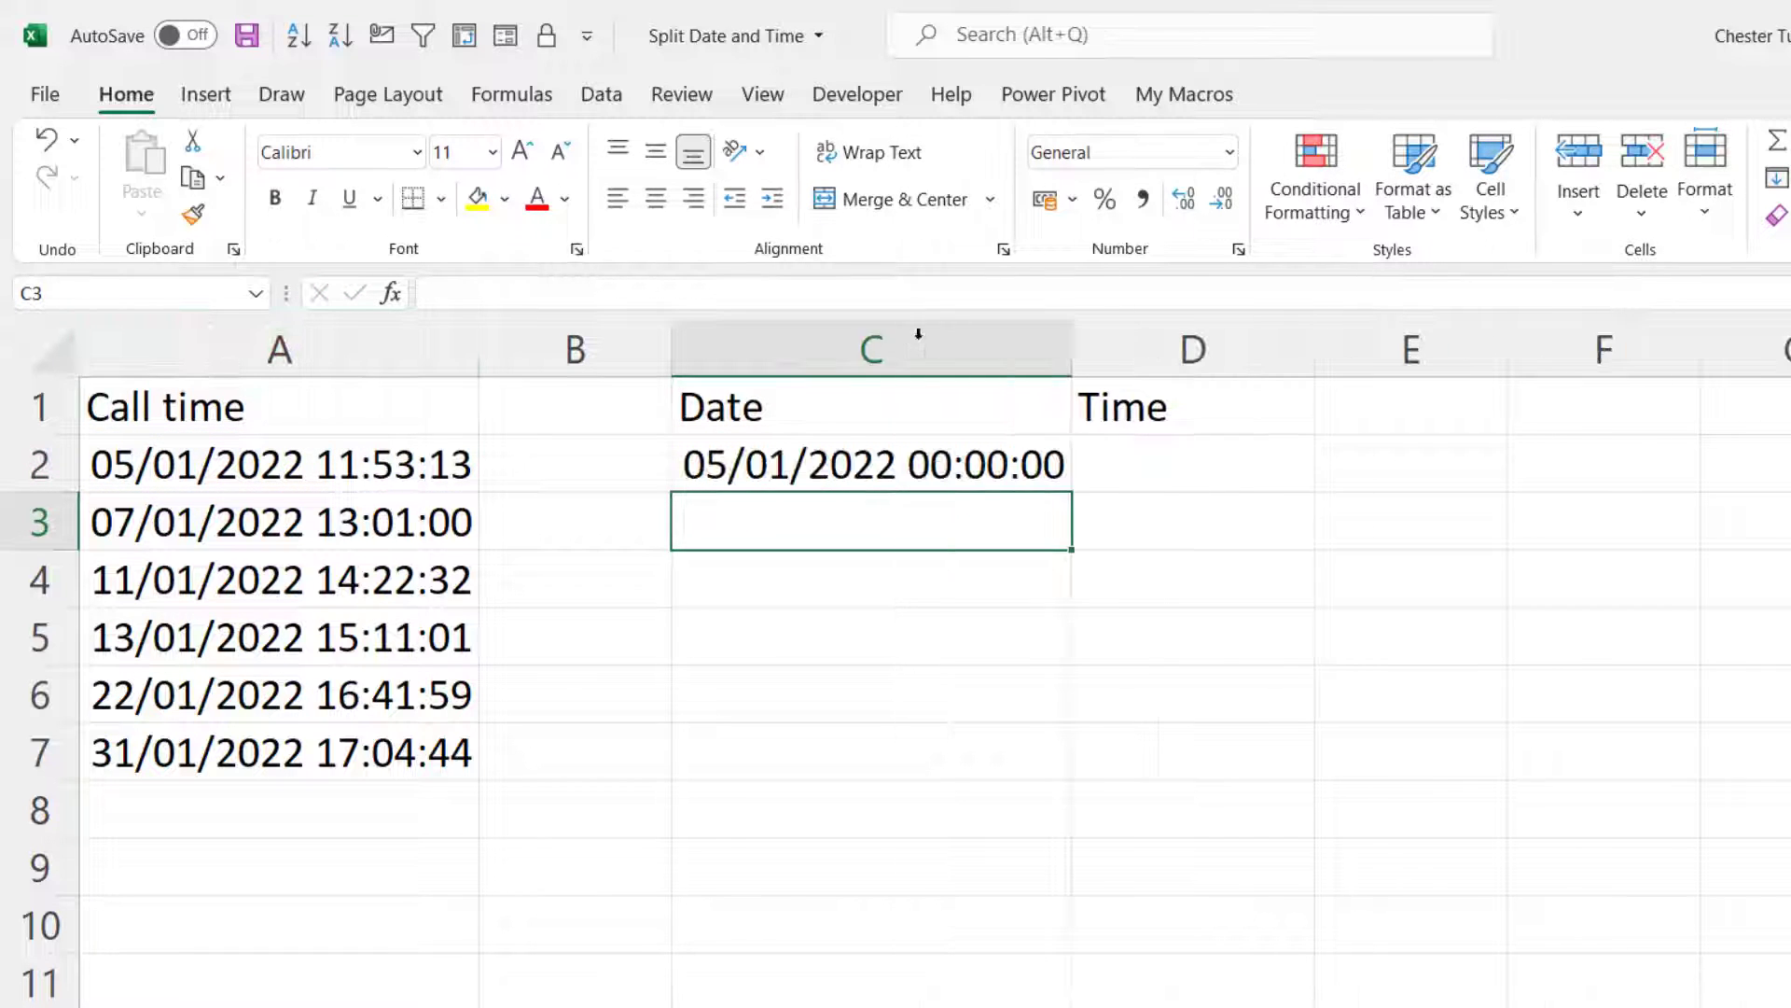
- Format C2 as Short Date and fill the formula down to C7
click(823, 474)
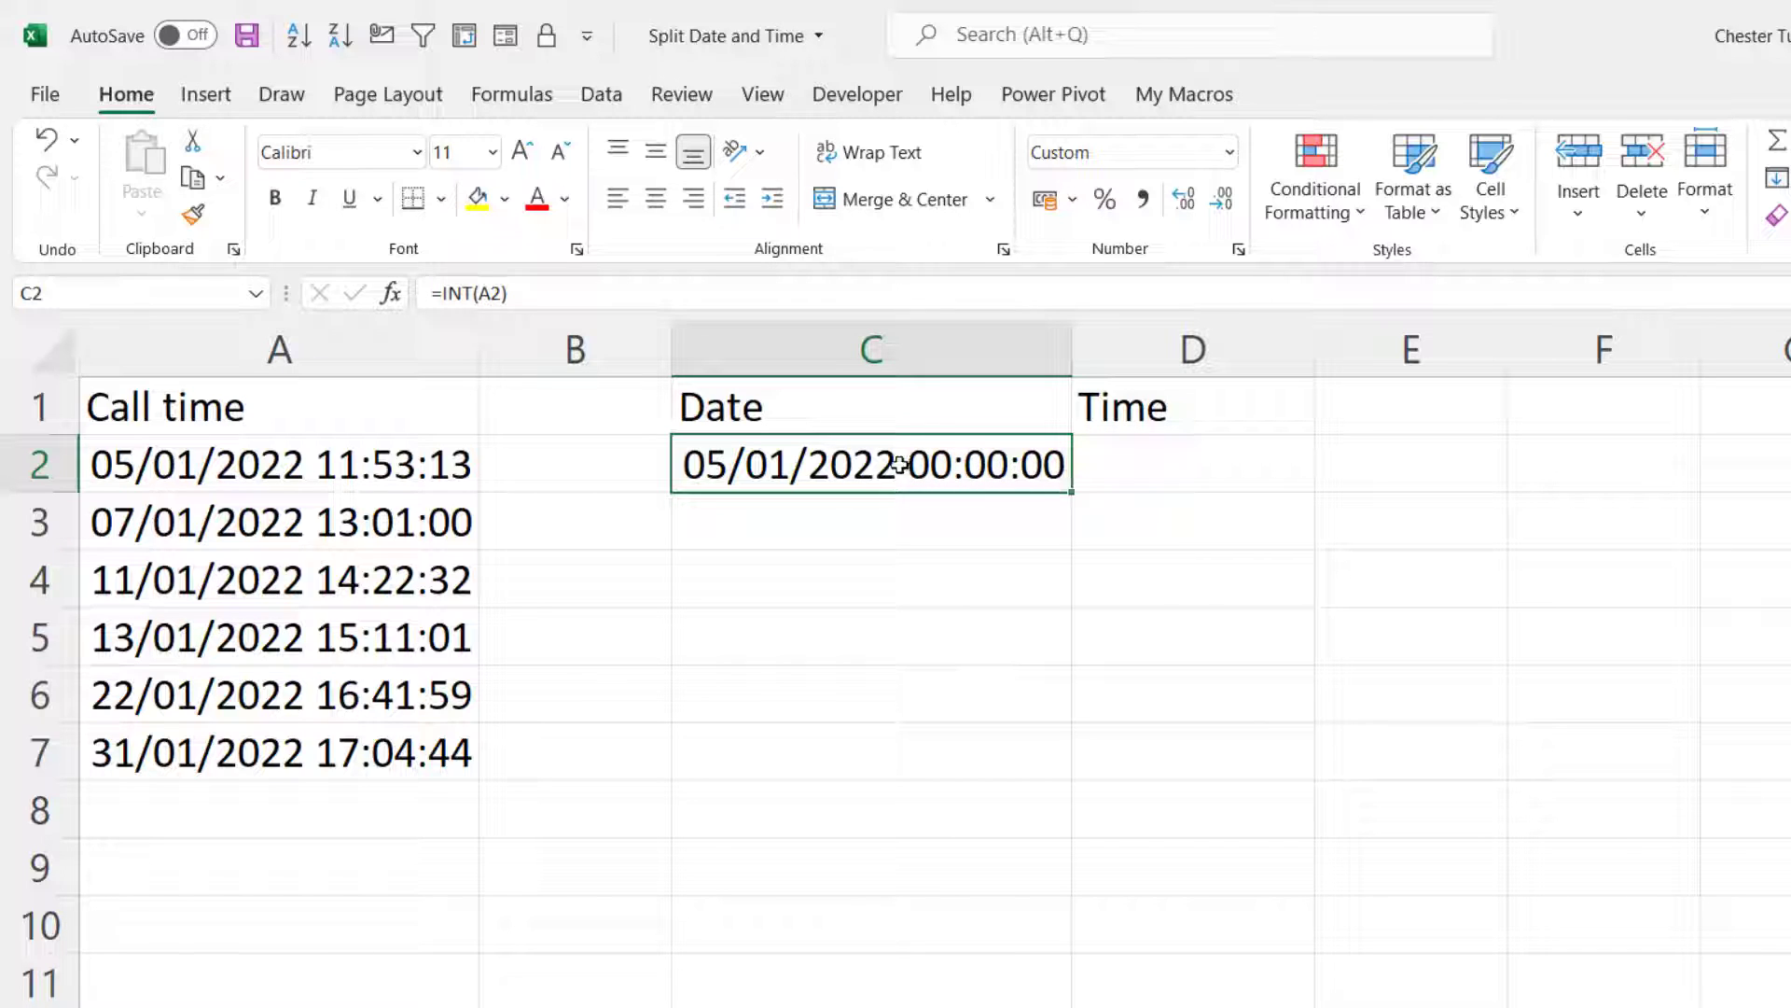
click(1232, 154)
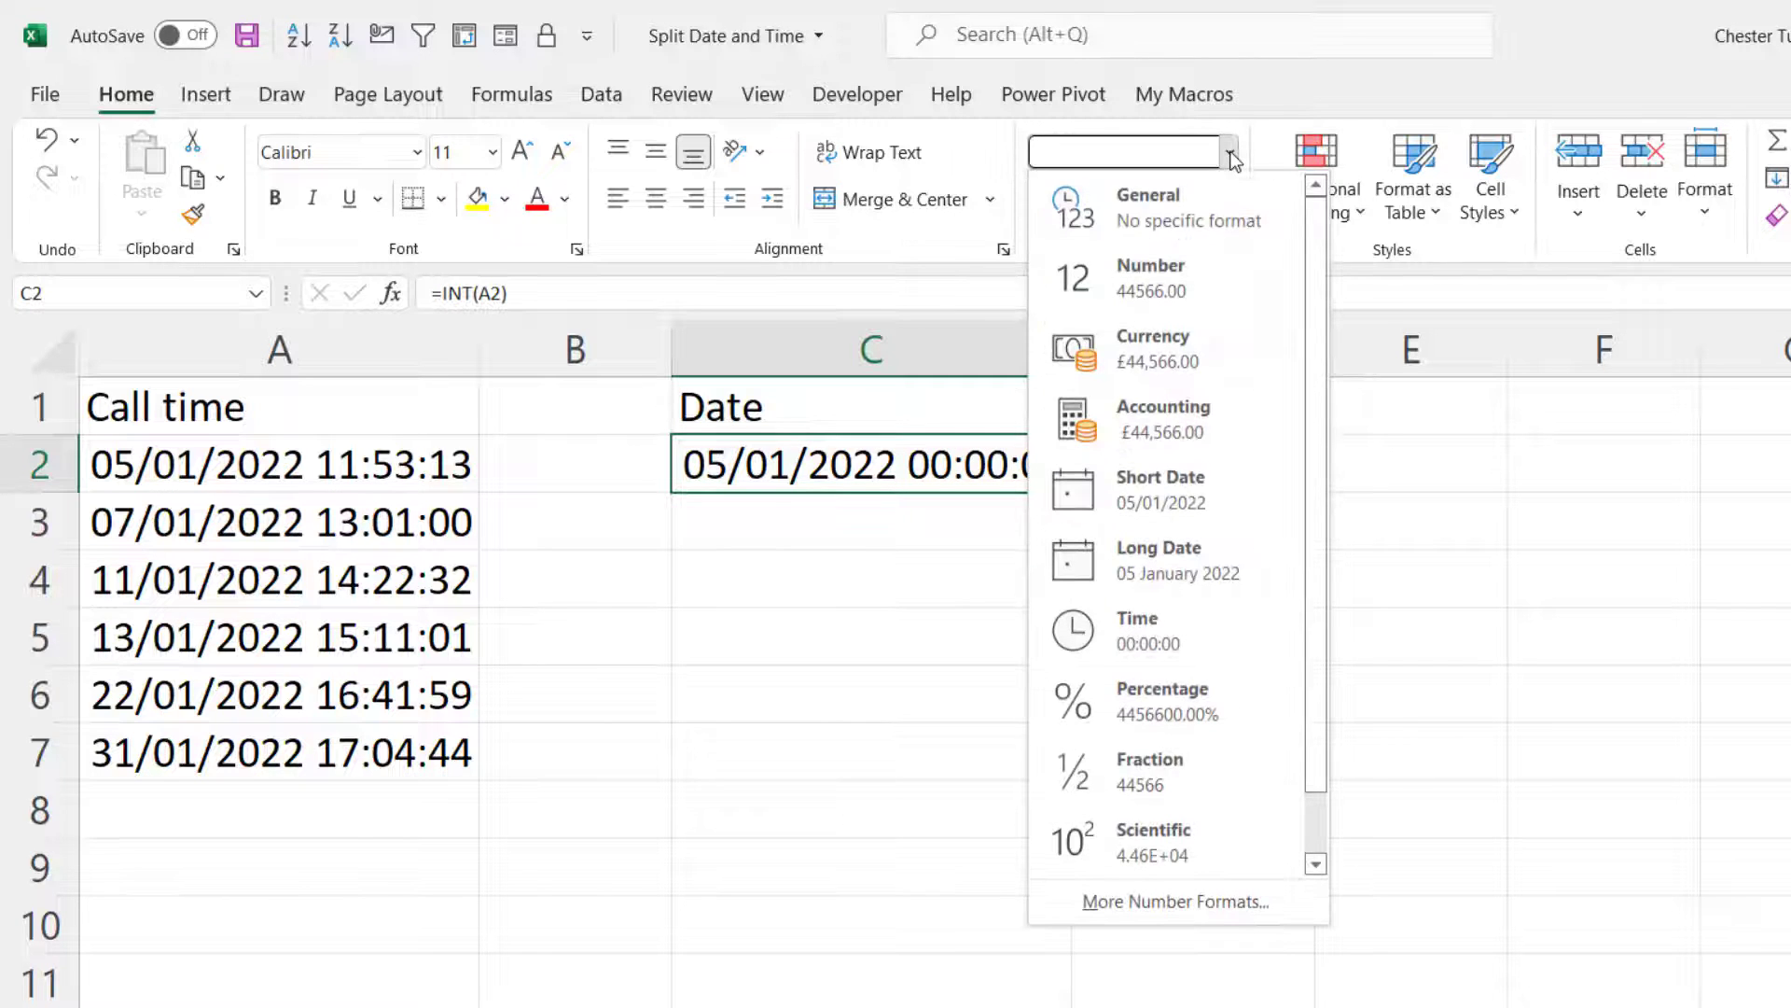
click(1169, 480)
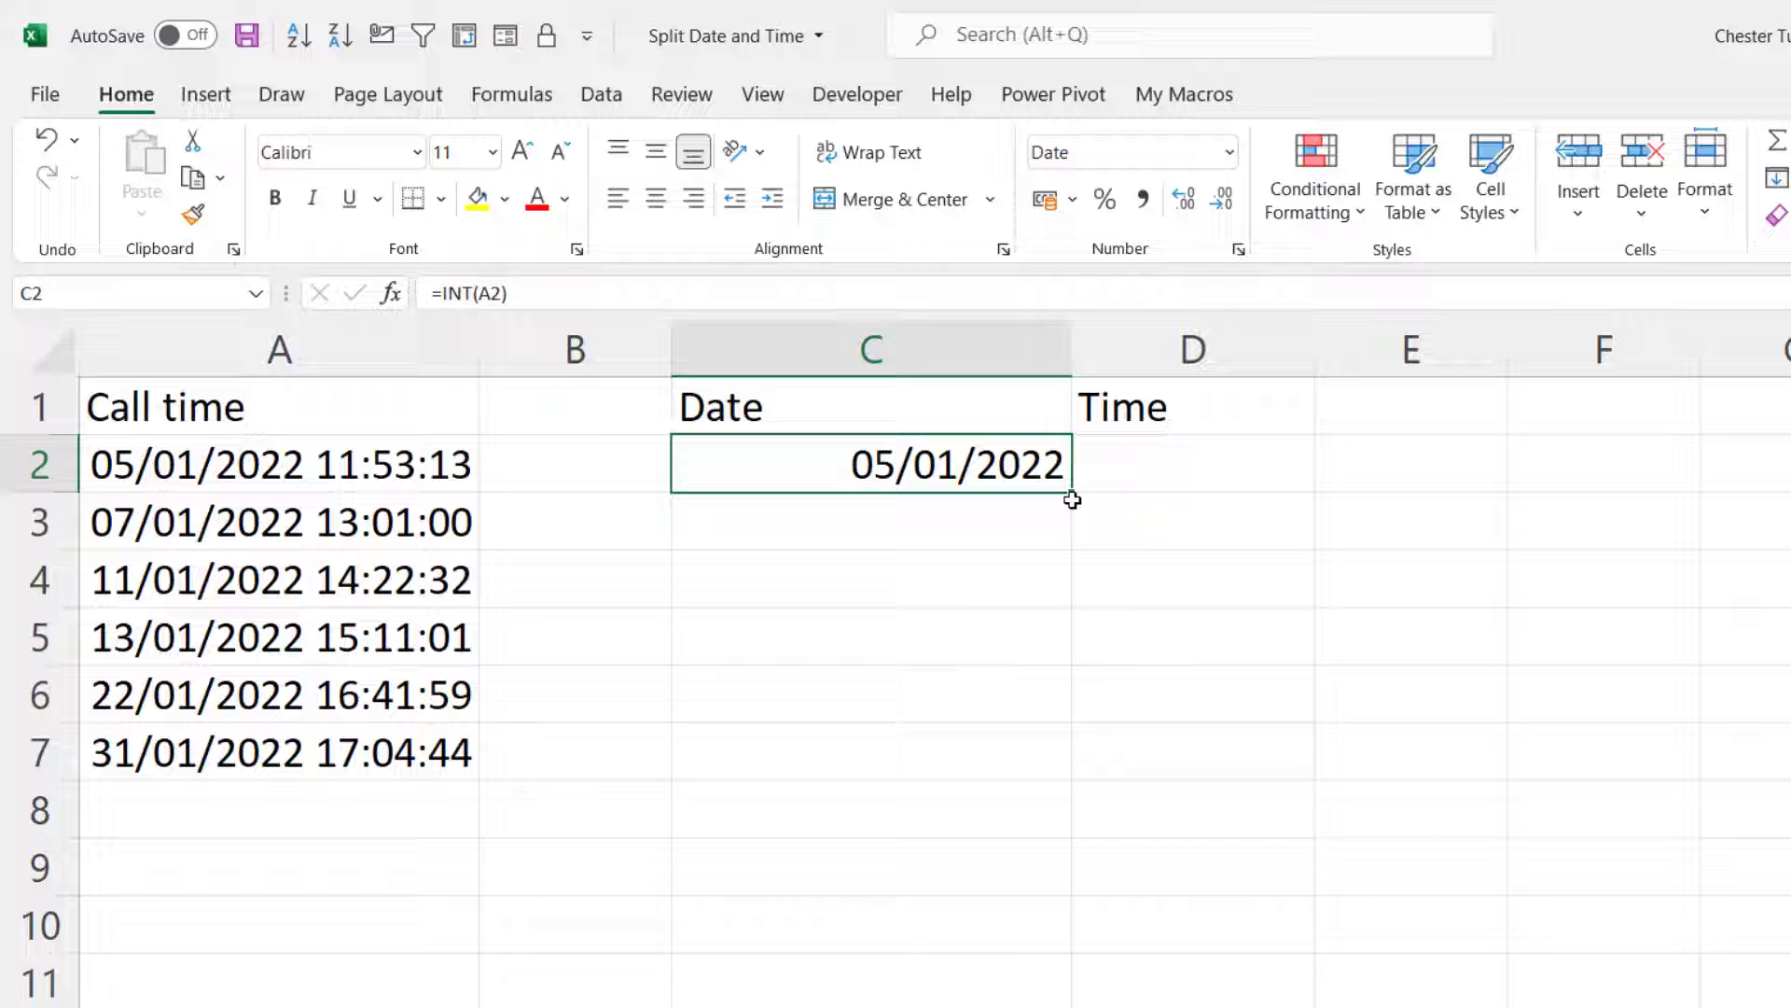
drag(1071, 493, 1029, 766)
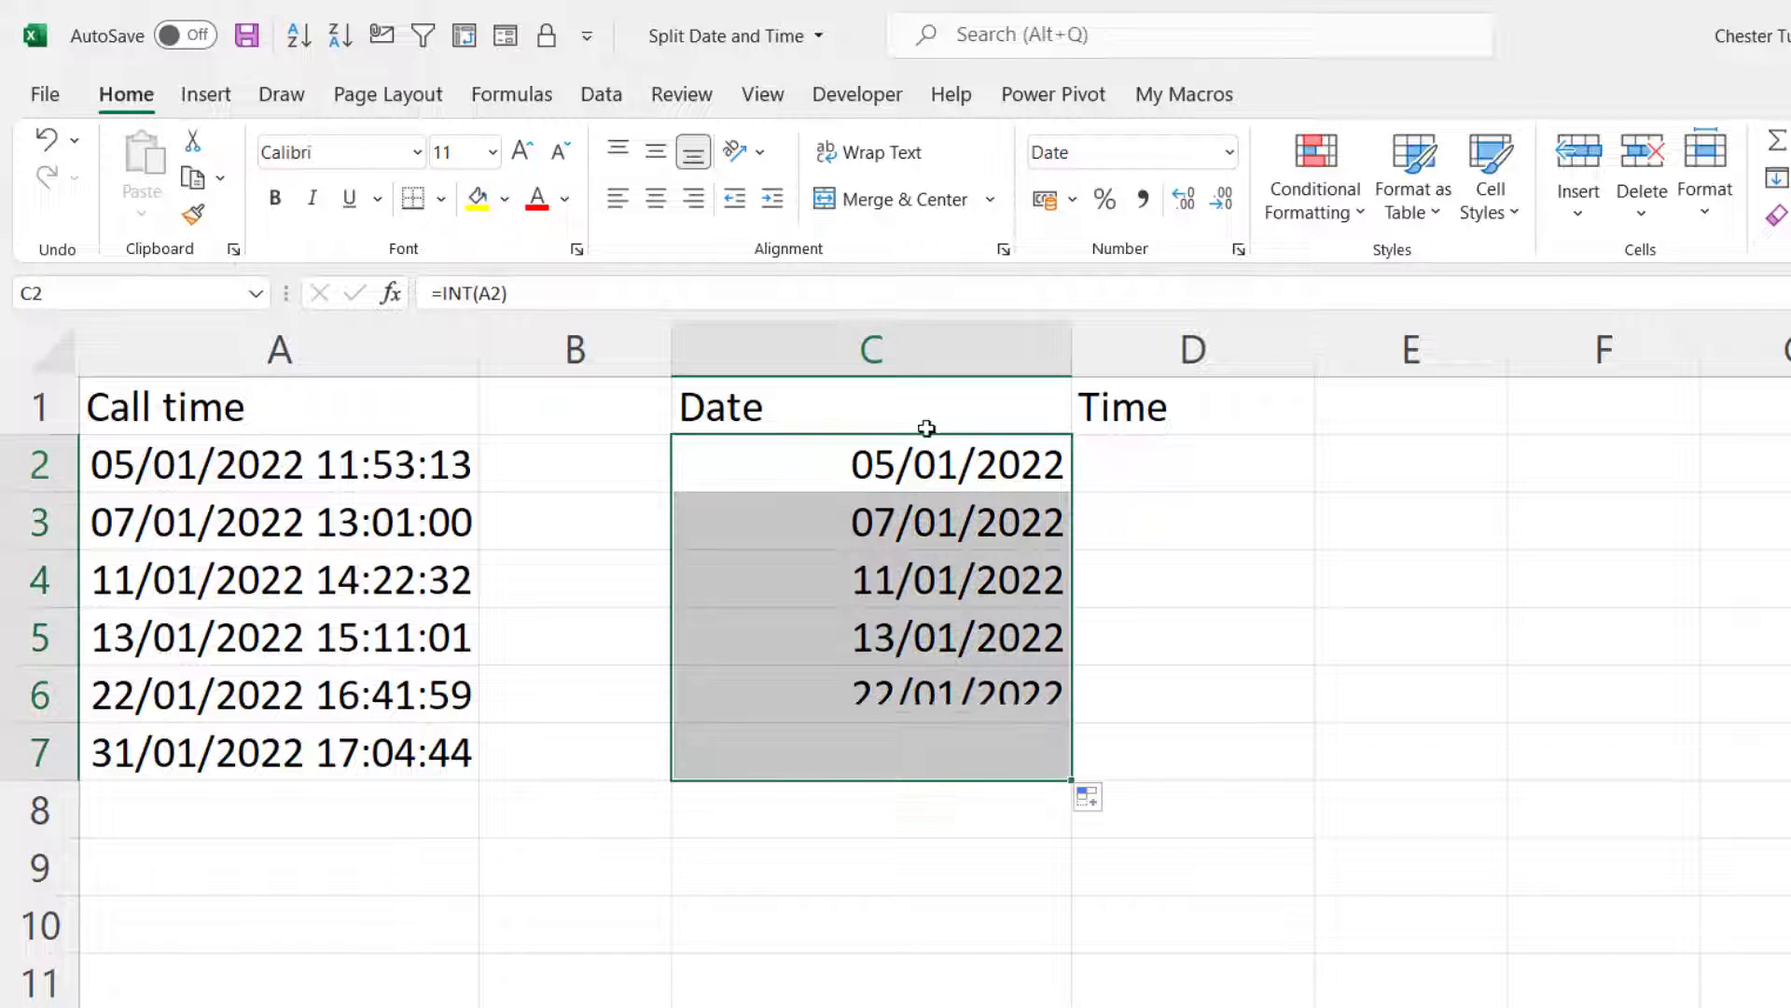
click(1147, 455)
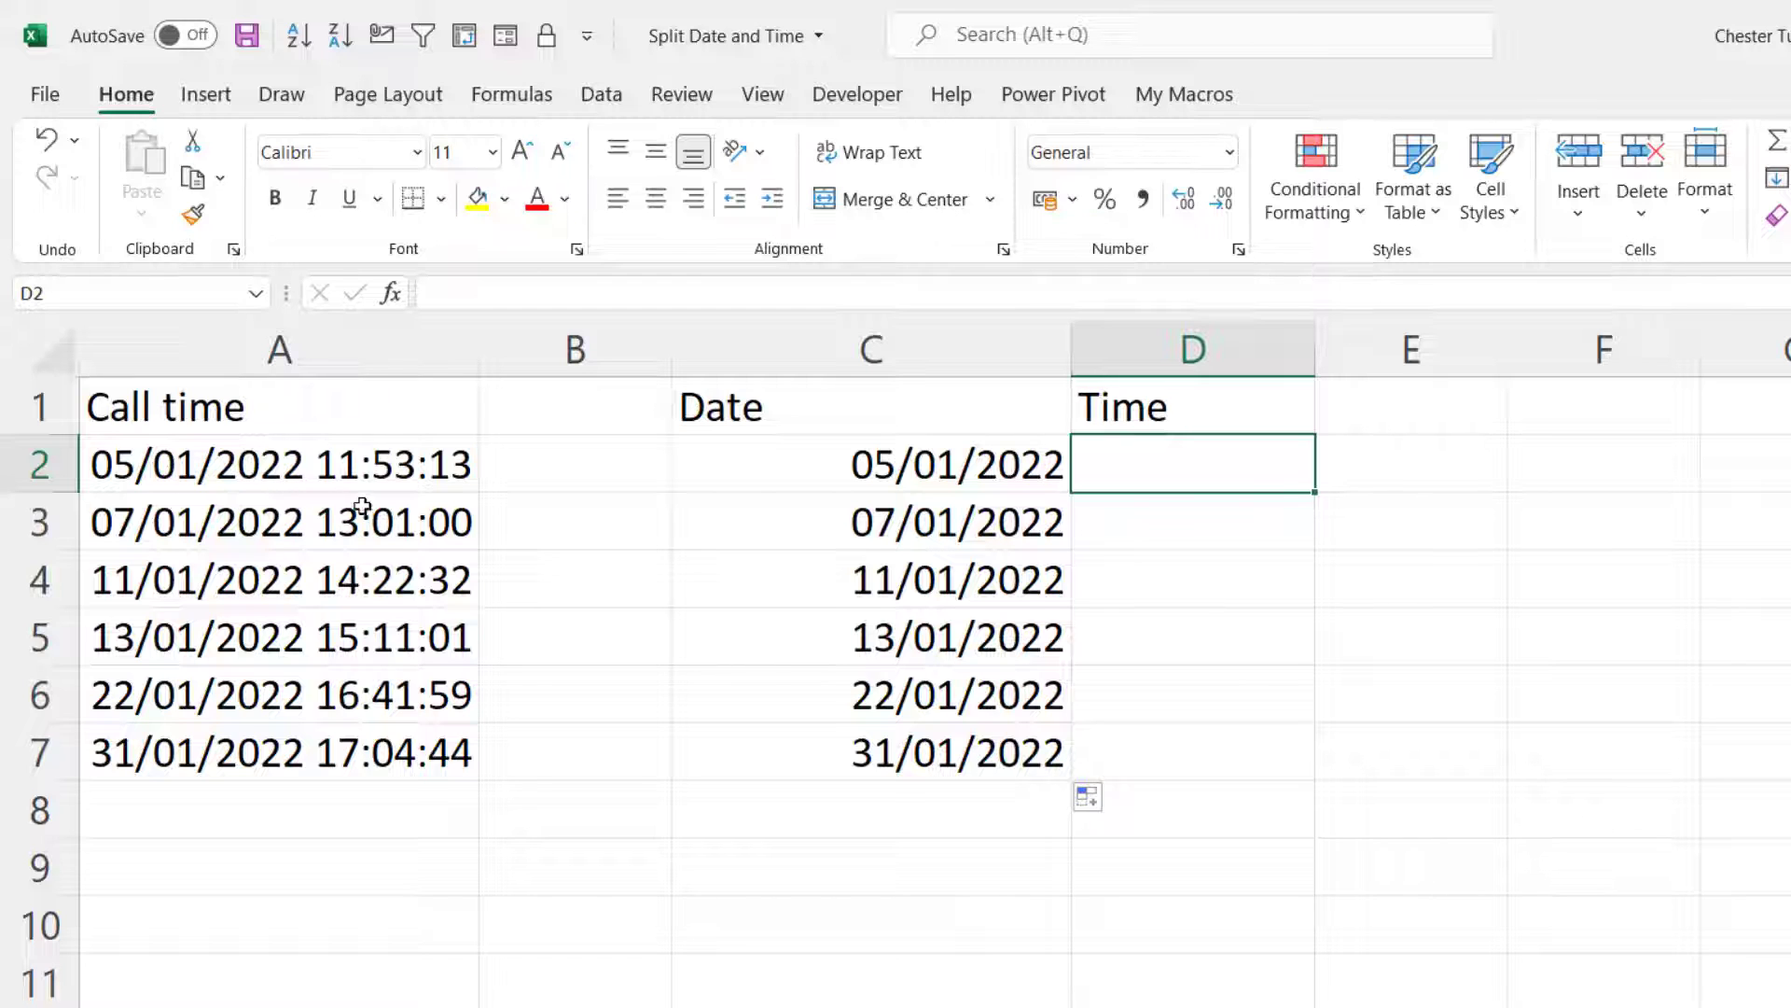
- Enter =MOD(A2,1) in D2 and autofit column D
text(=mod)
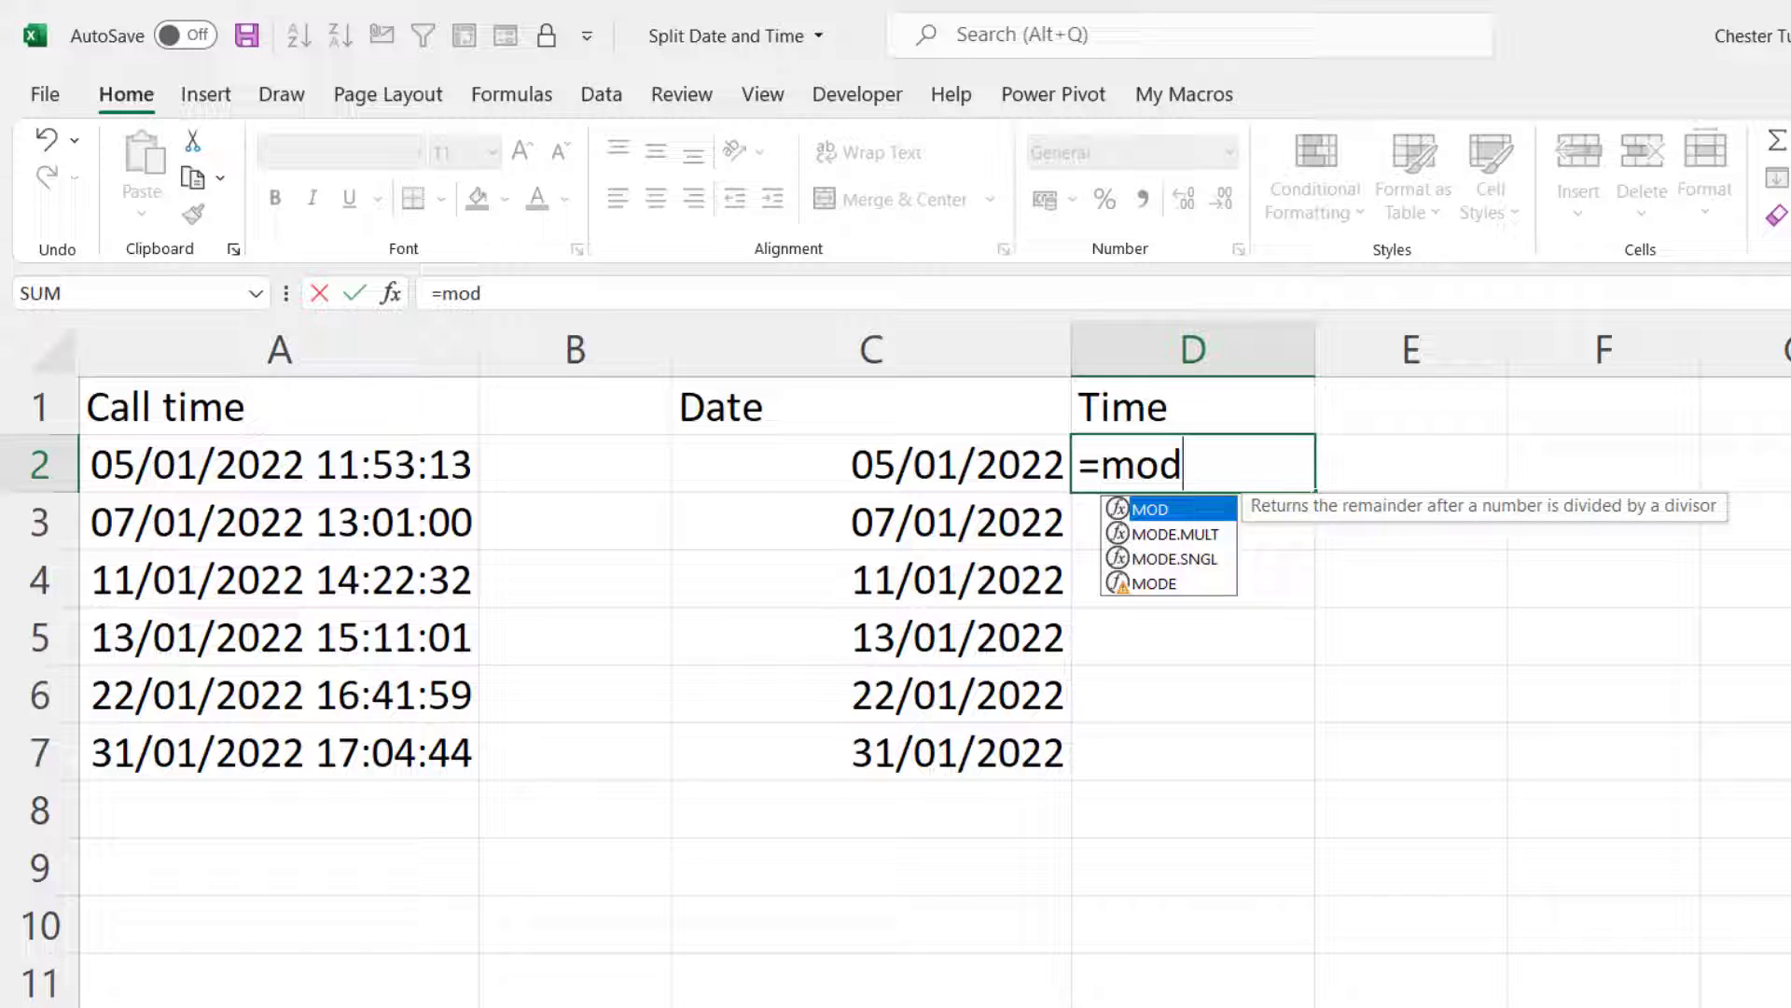
text(()
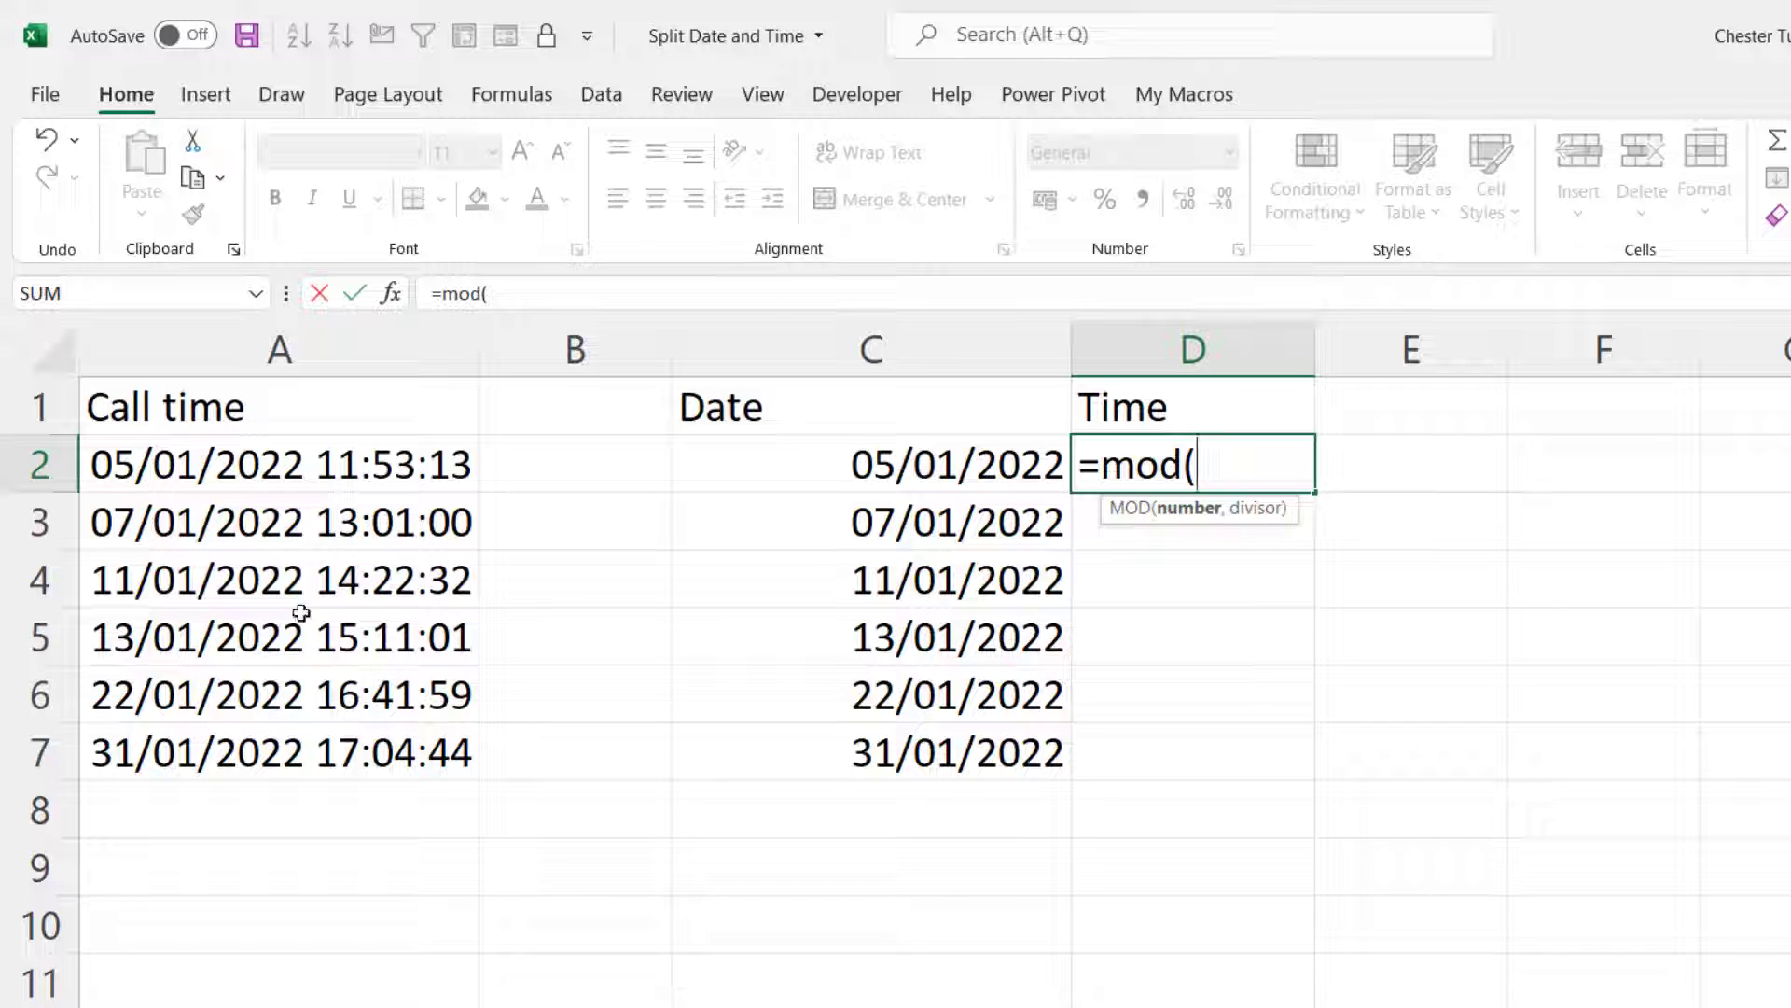
click(249, 470)
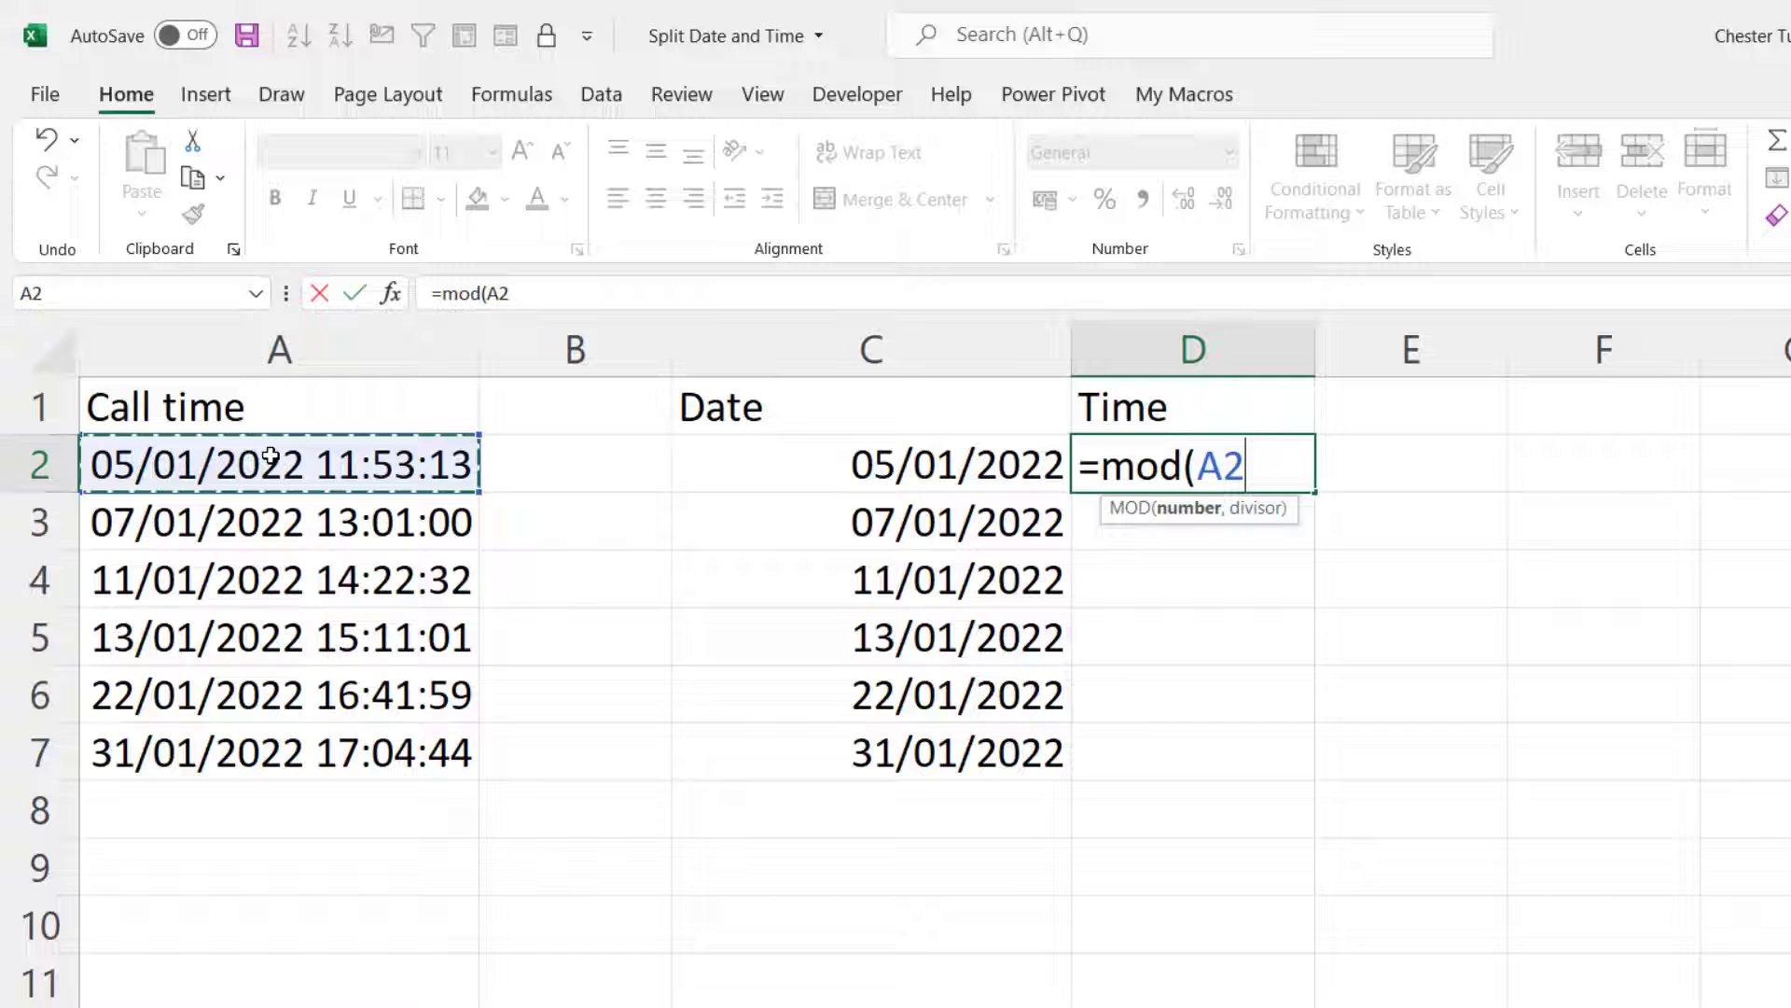
text(,1)
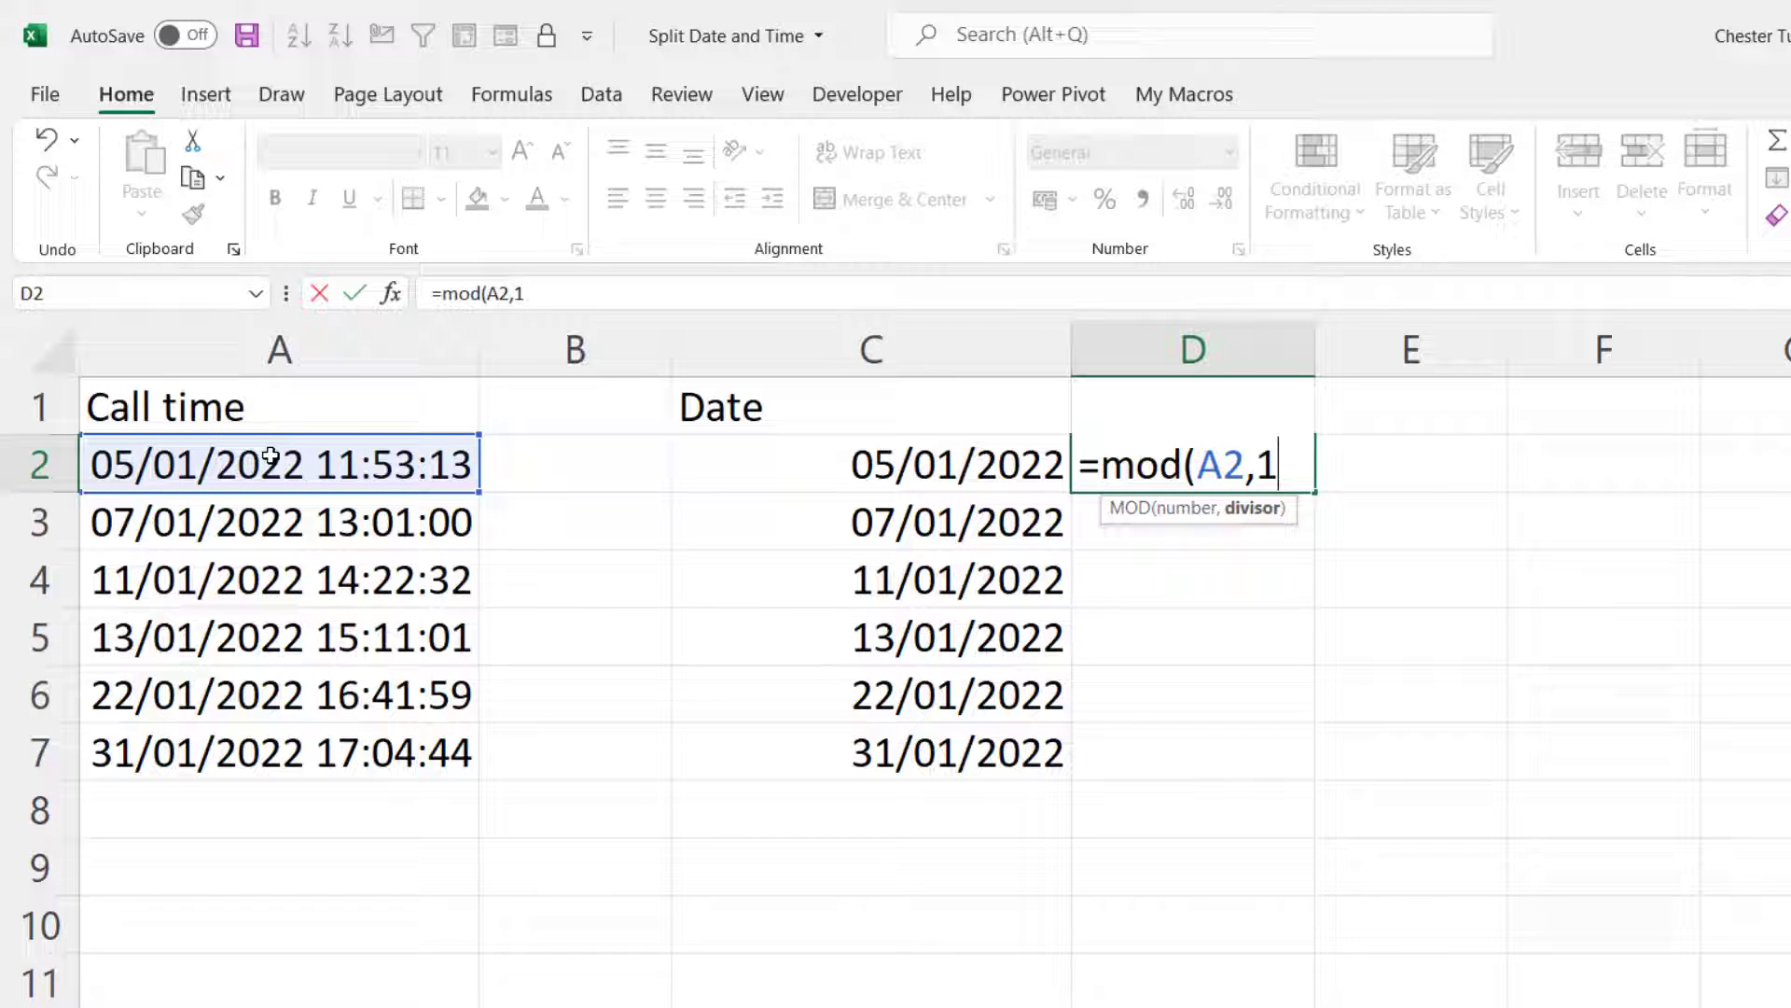
text())
key(Return)
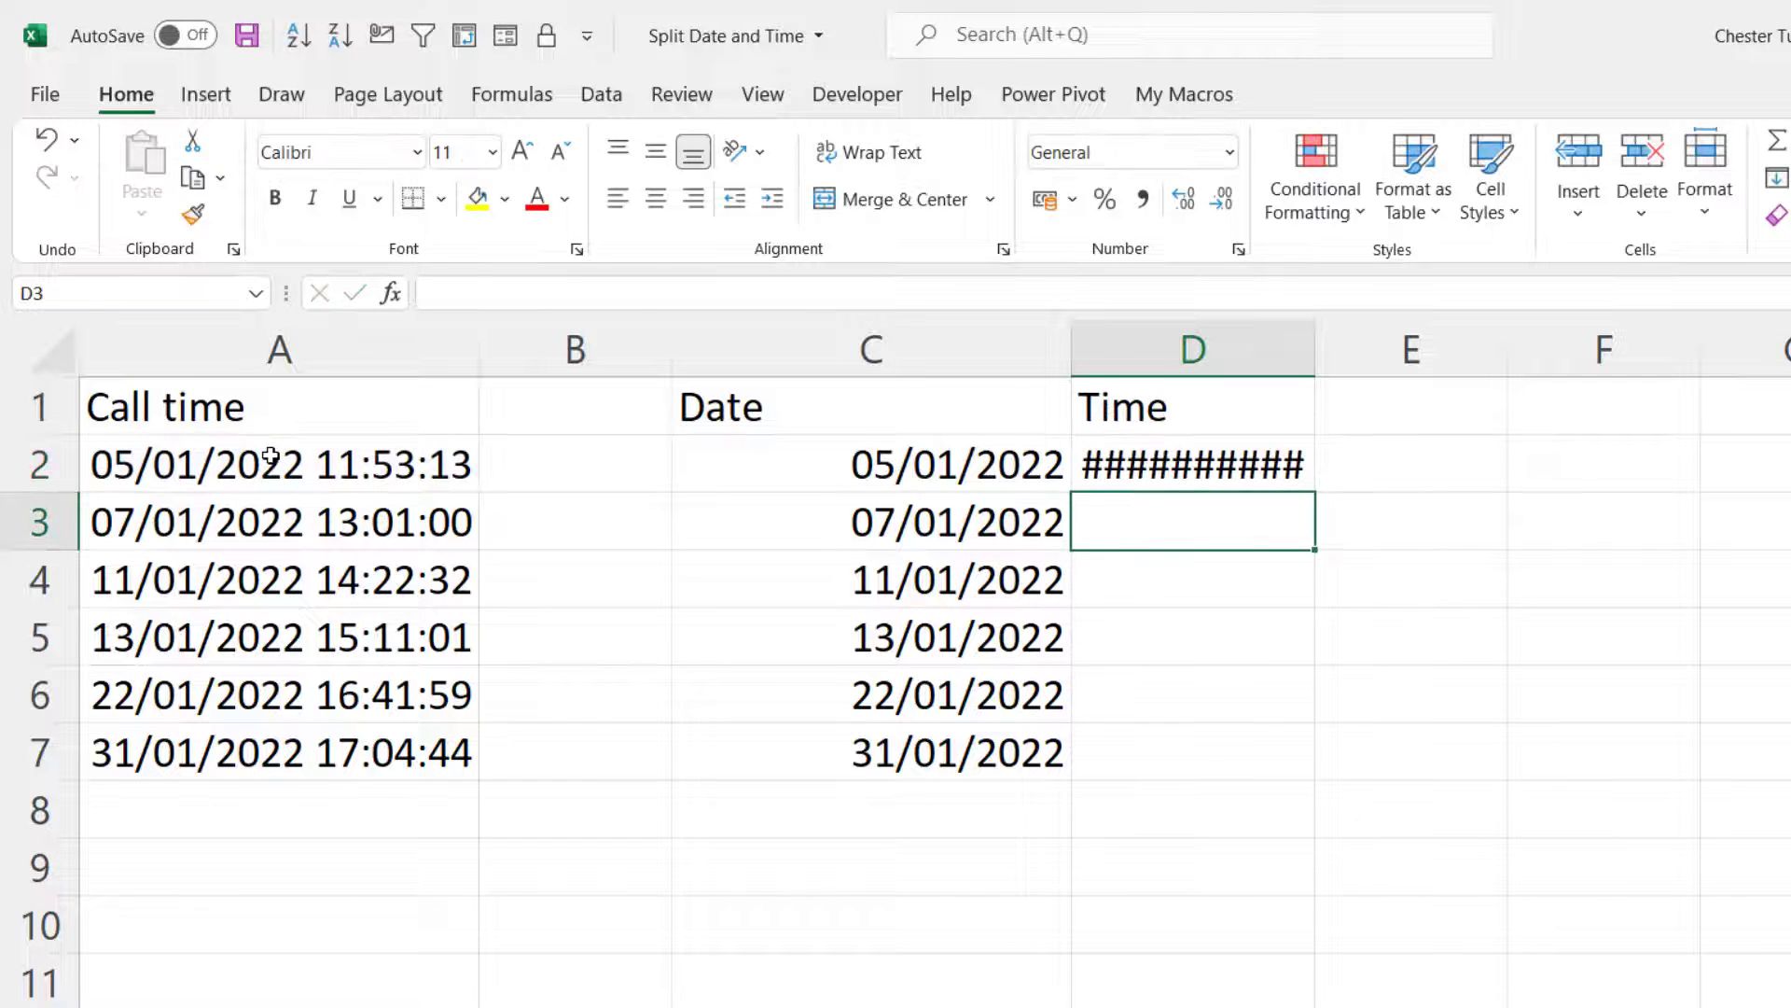
double_click(1314, 349)
- Format D2 as Time and fill the formula down to D7
click(1297, 473)
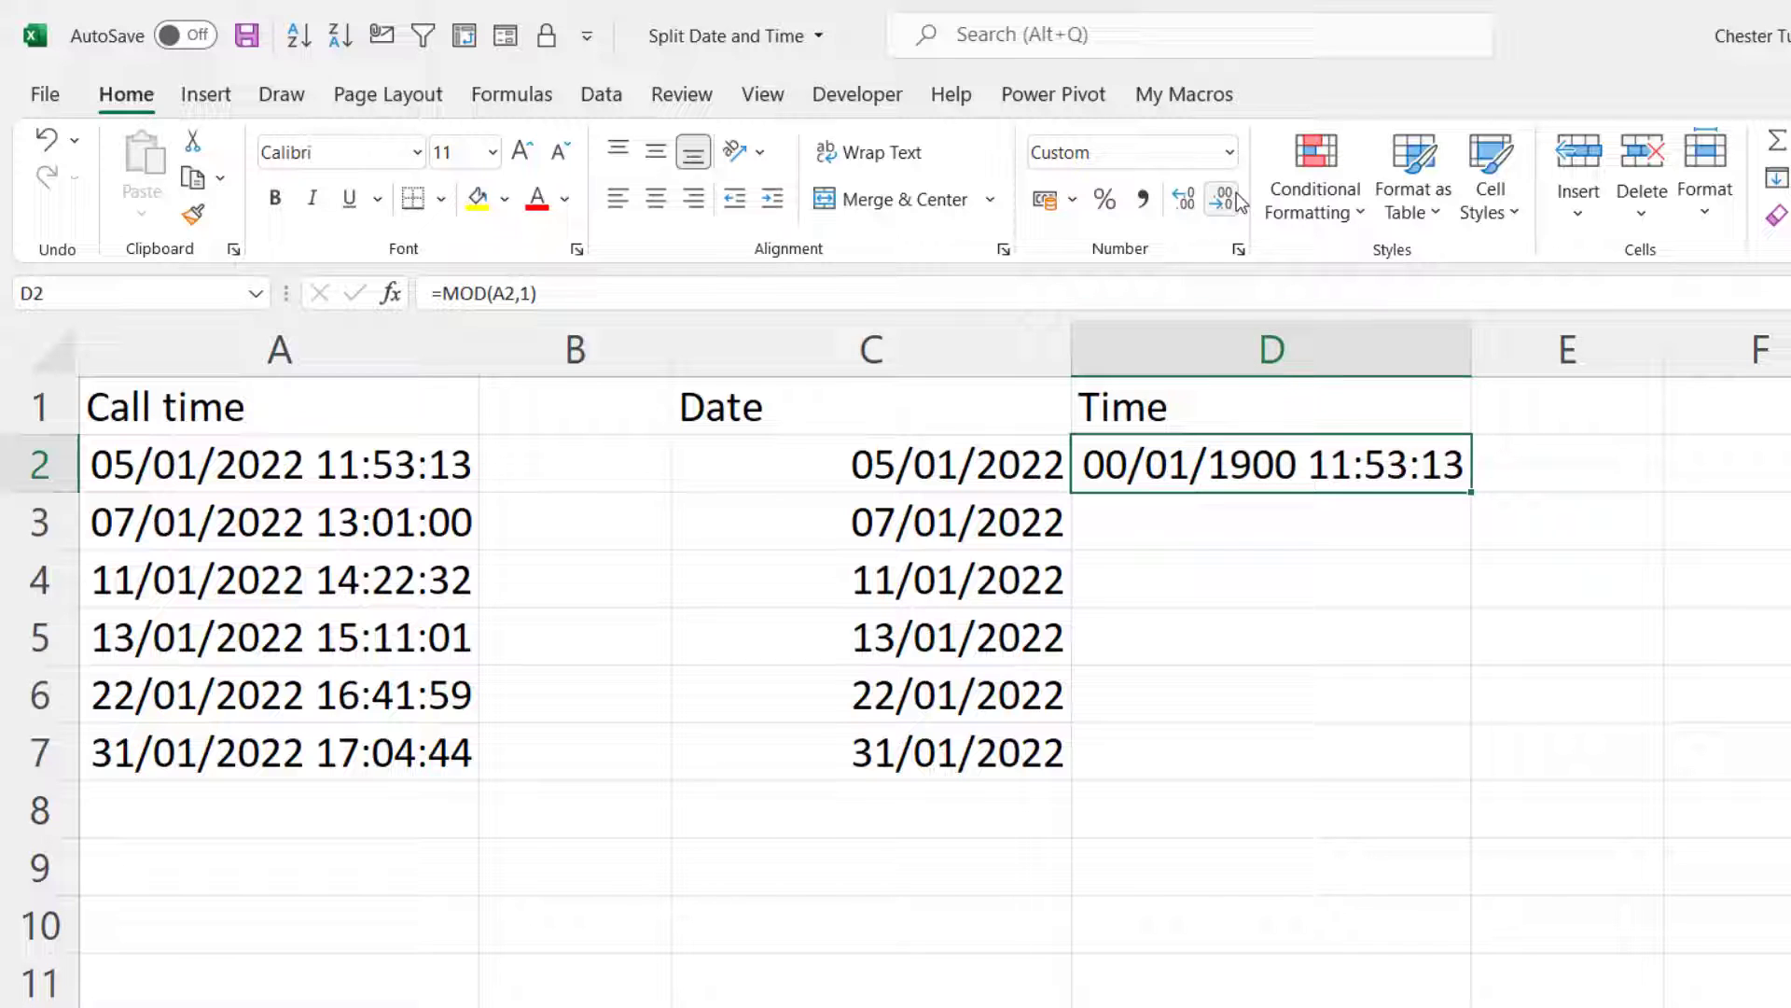
click(1230, 152)
click(1153, 617)
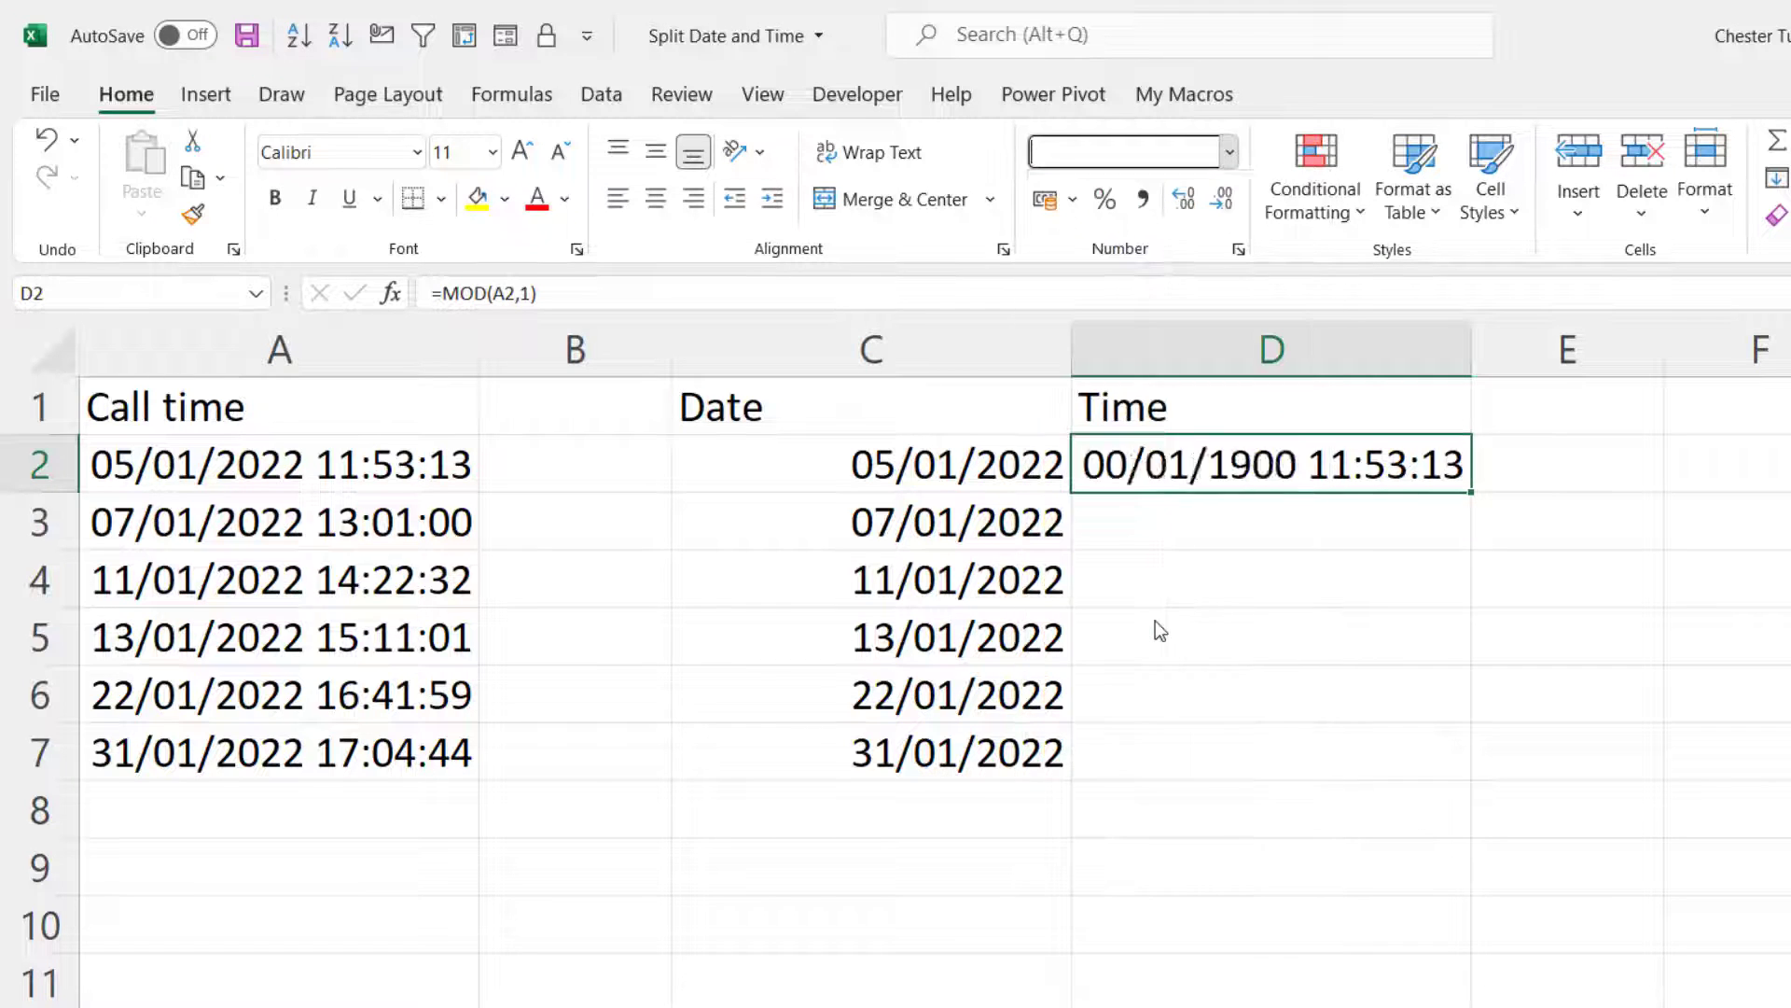
double_click(1471, 491)
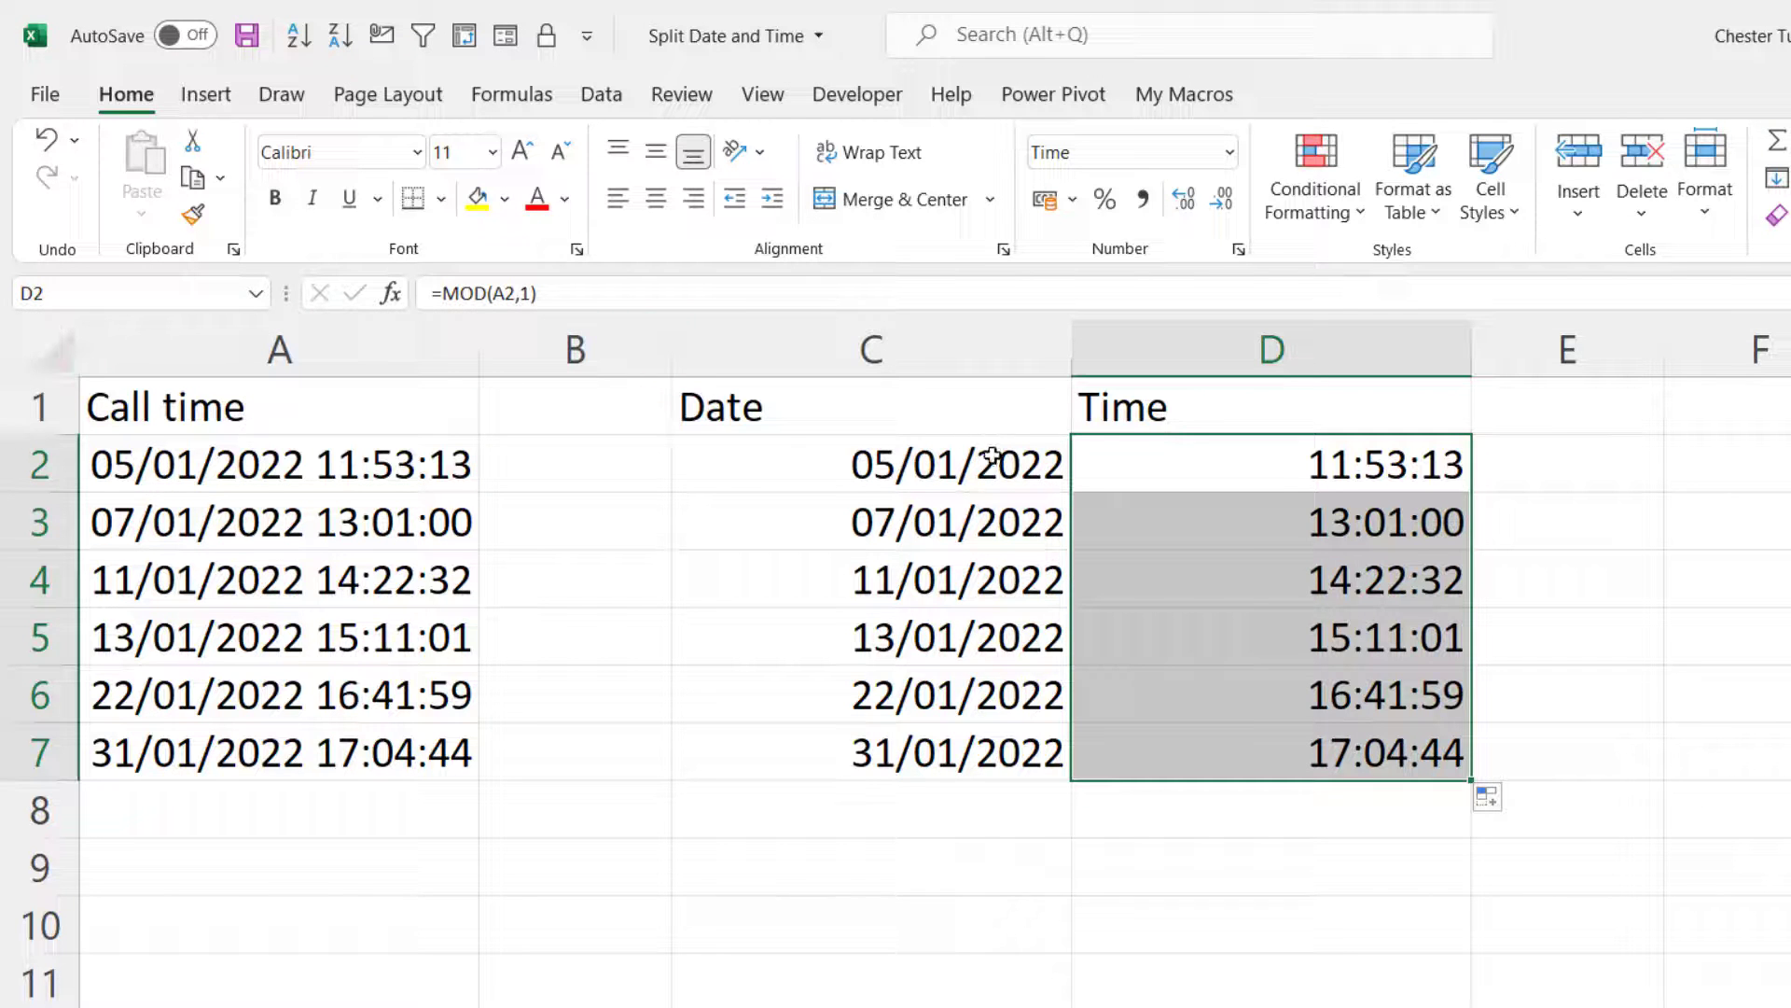
double_click(410, 467)
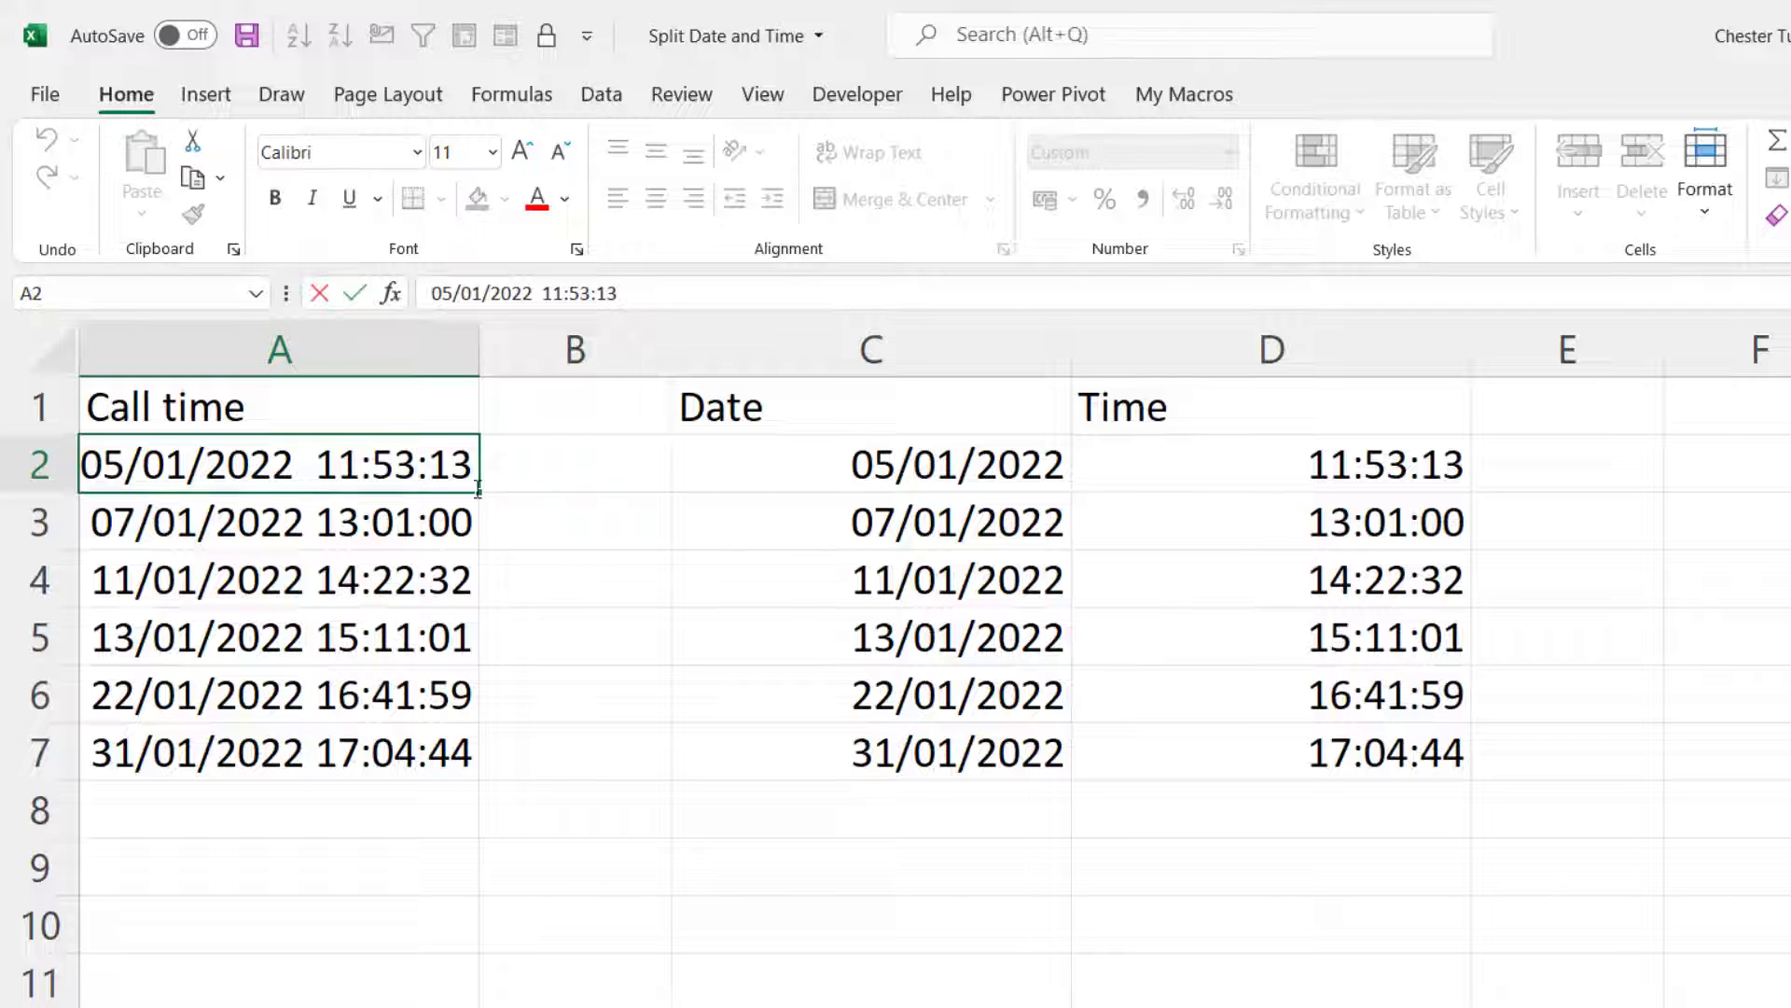
- Change A2's minutes from 53 to 57, making it 05/01/2022 11:57:13
key(BackSpace)
text(7)
key(Return)
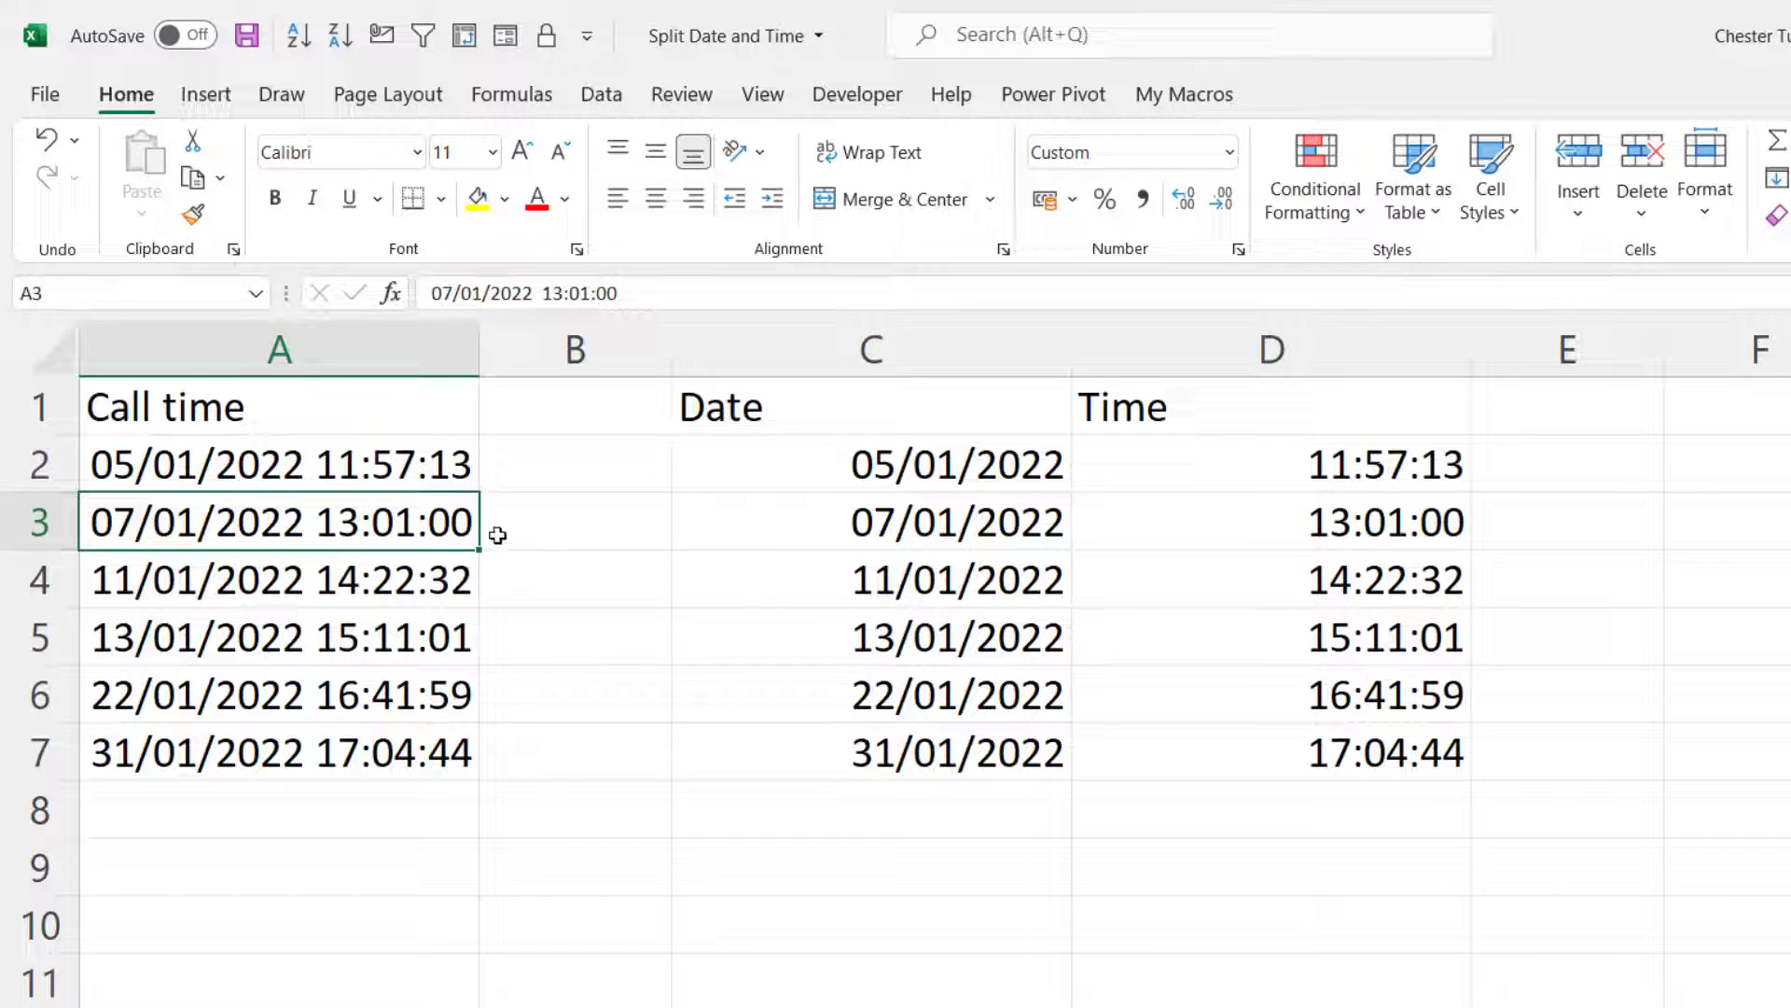
- Delete the call times in A2:A7, then undo to restore them
click(490, 466)
drag(370, 462, 387, 740)
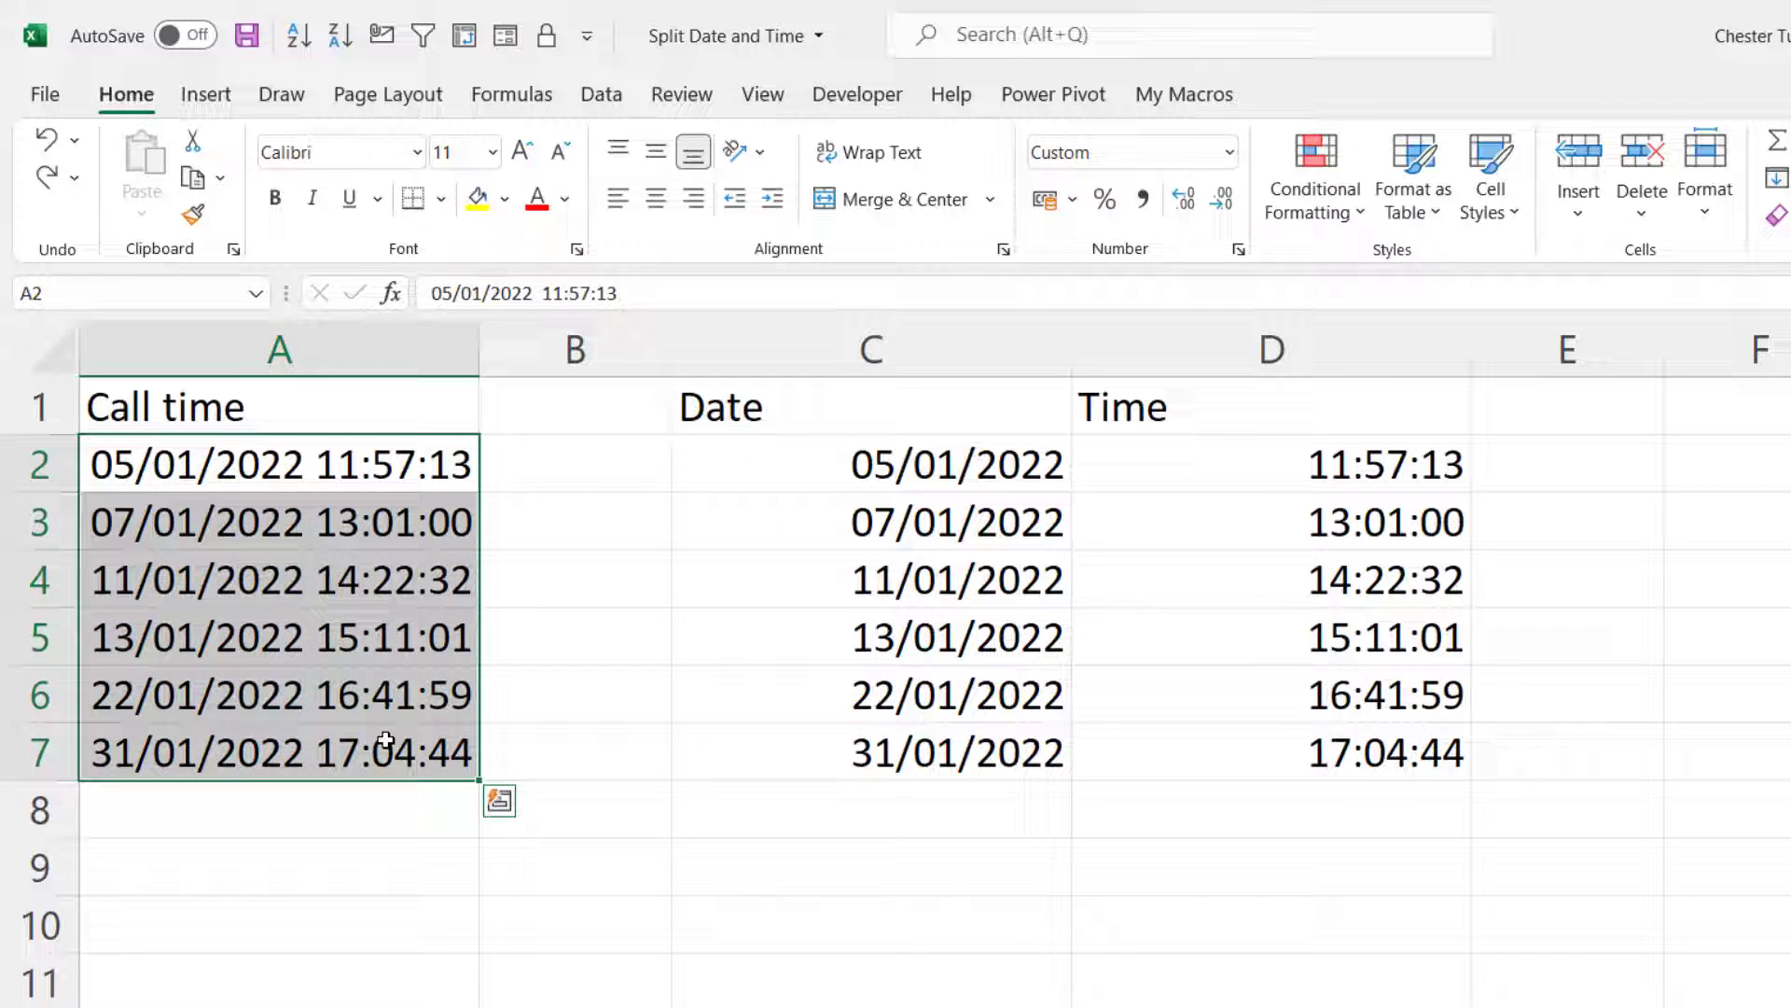
key(Delete)
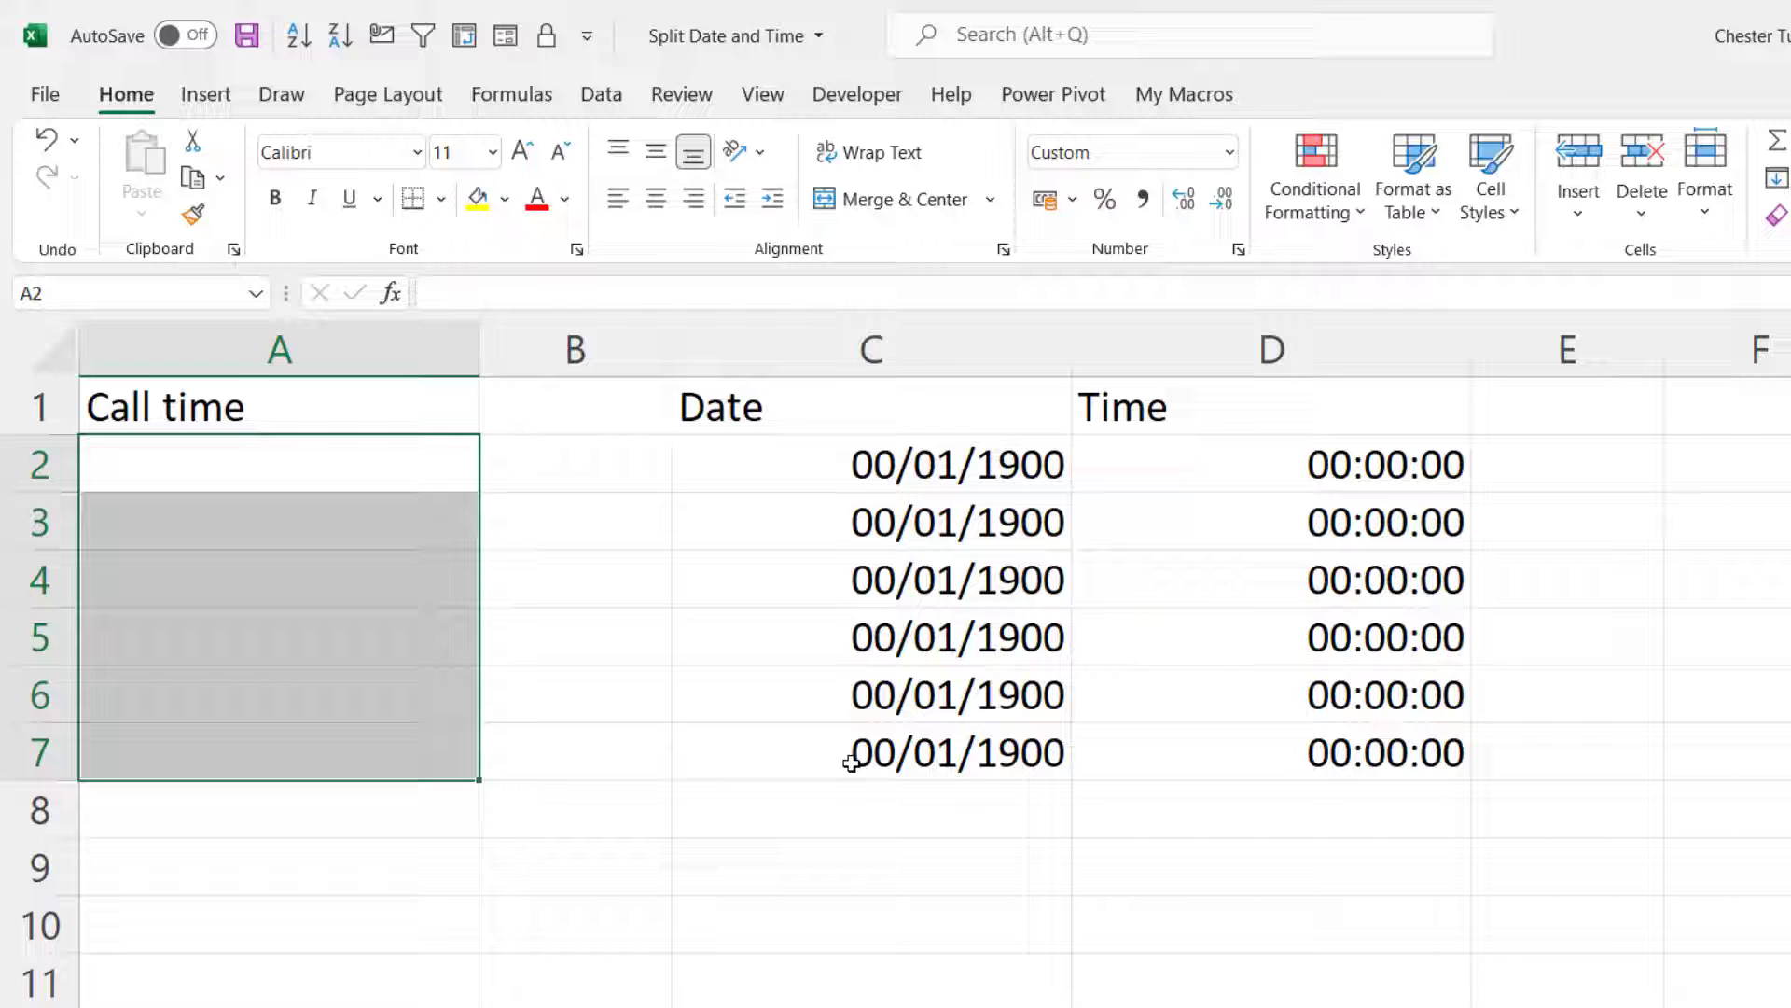
key(ctrl+z)
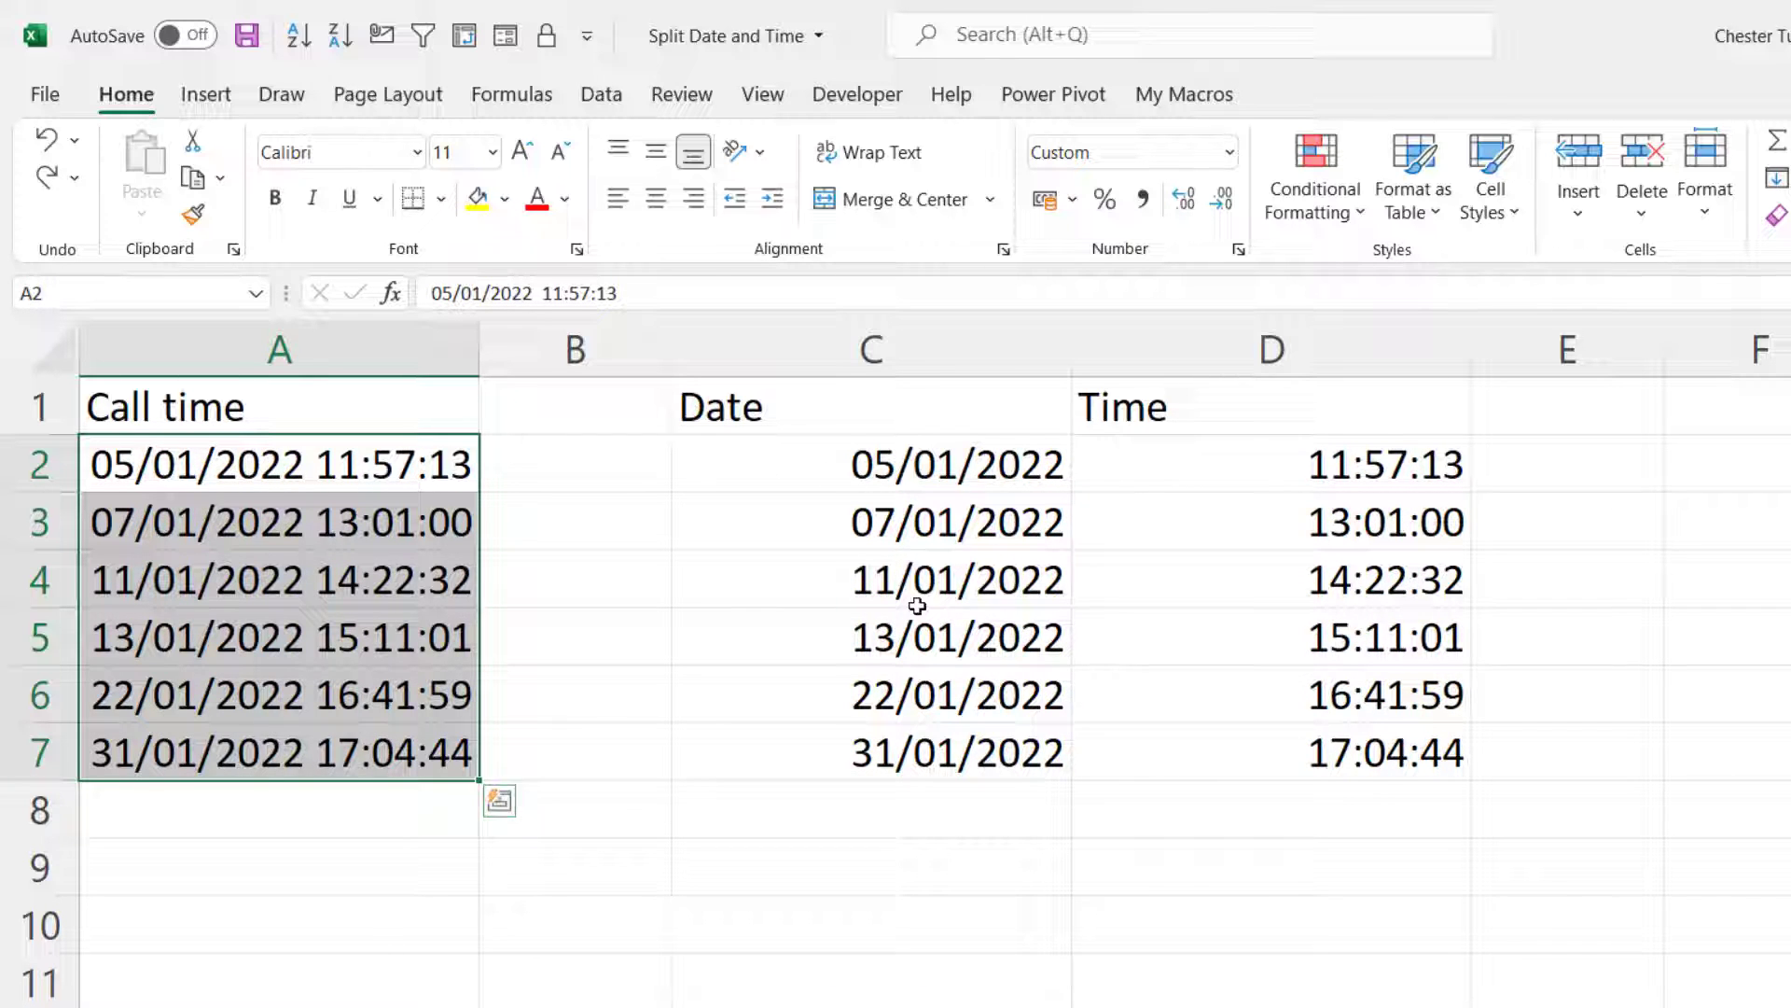
- Paste C2:D7 back as values, then delete the original call times in A2:A7
drag(877, 463, 1300, 735)
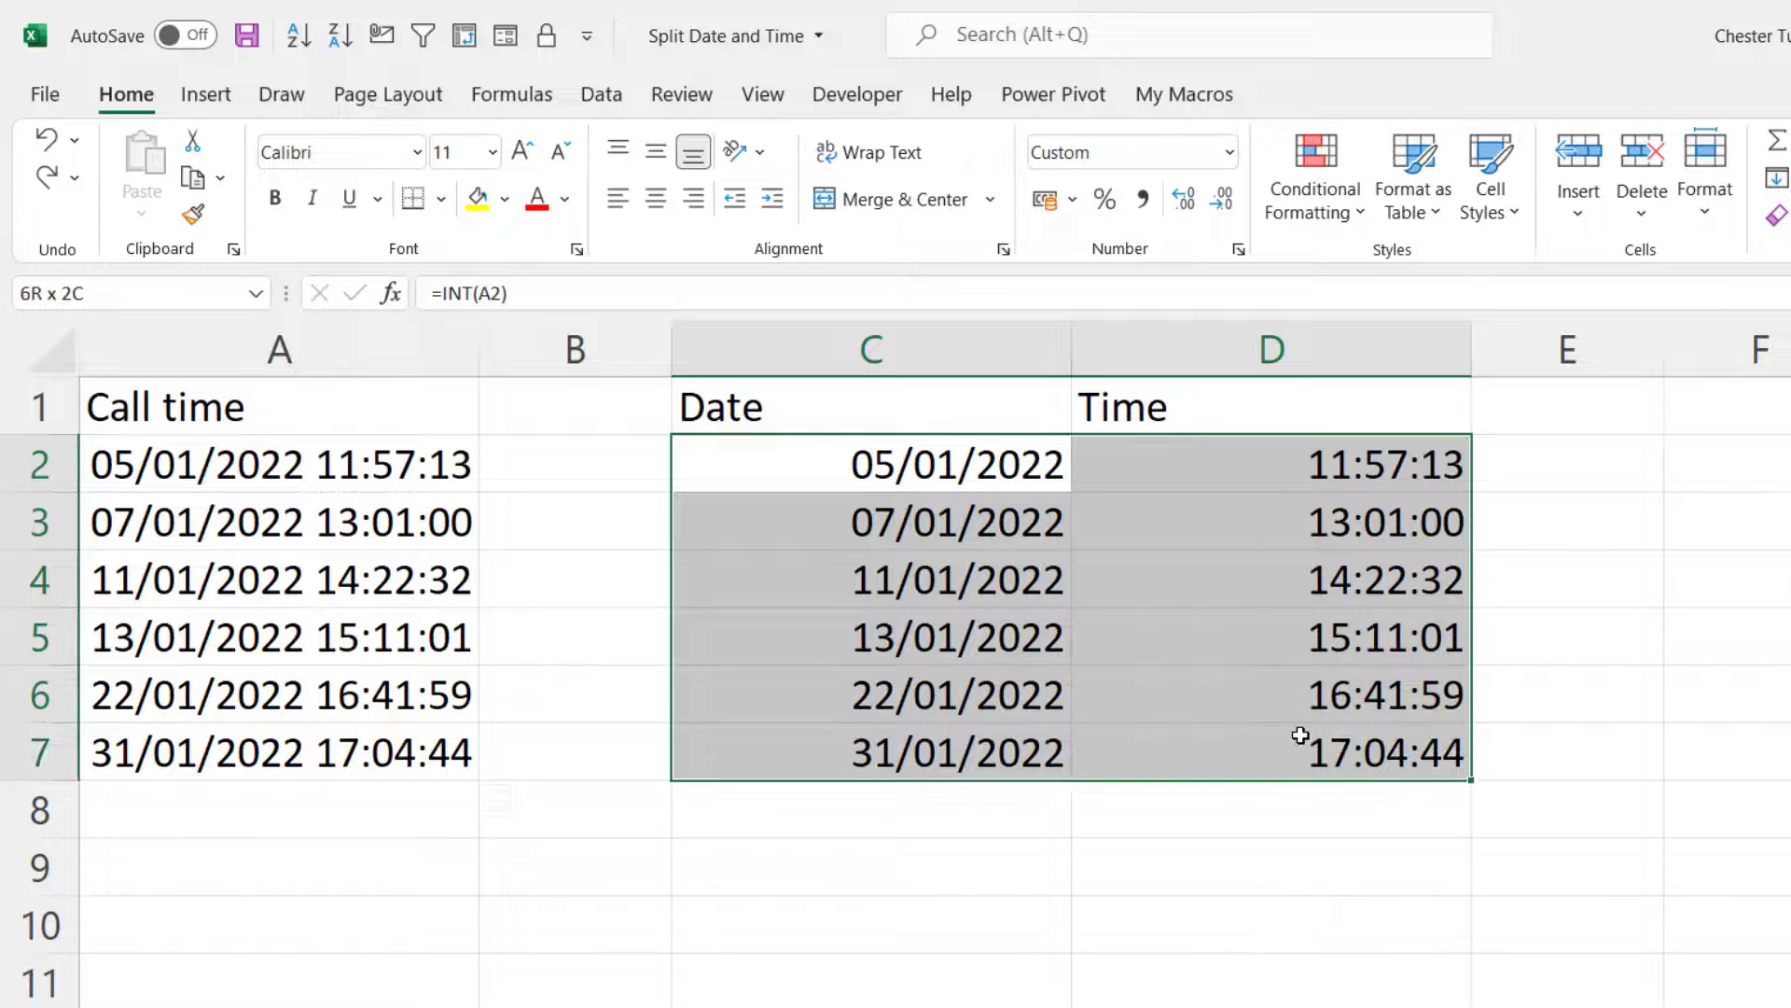
key(ctrl+c)
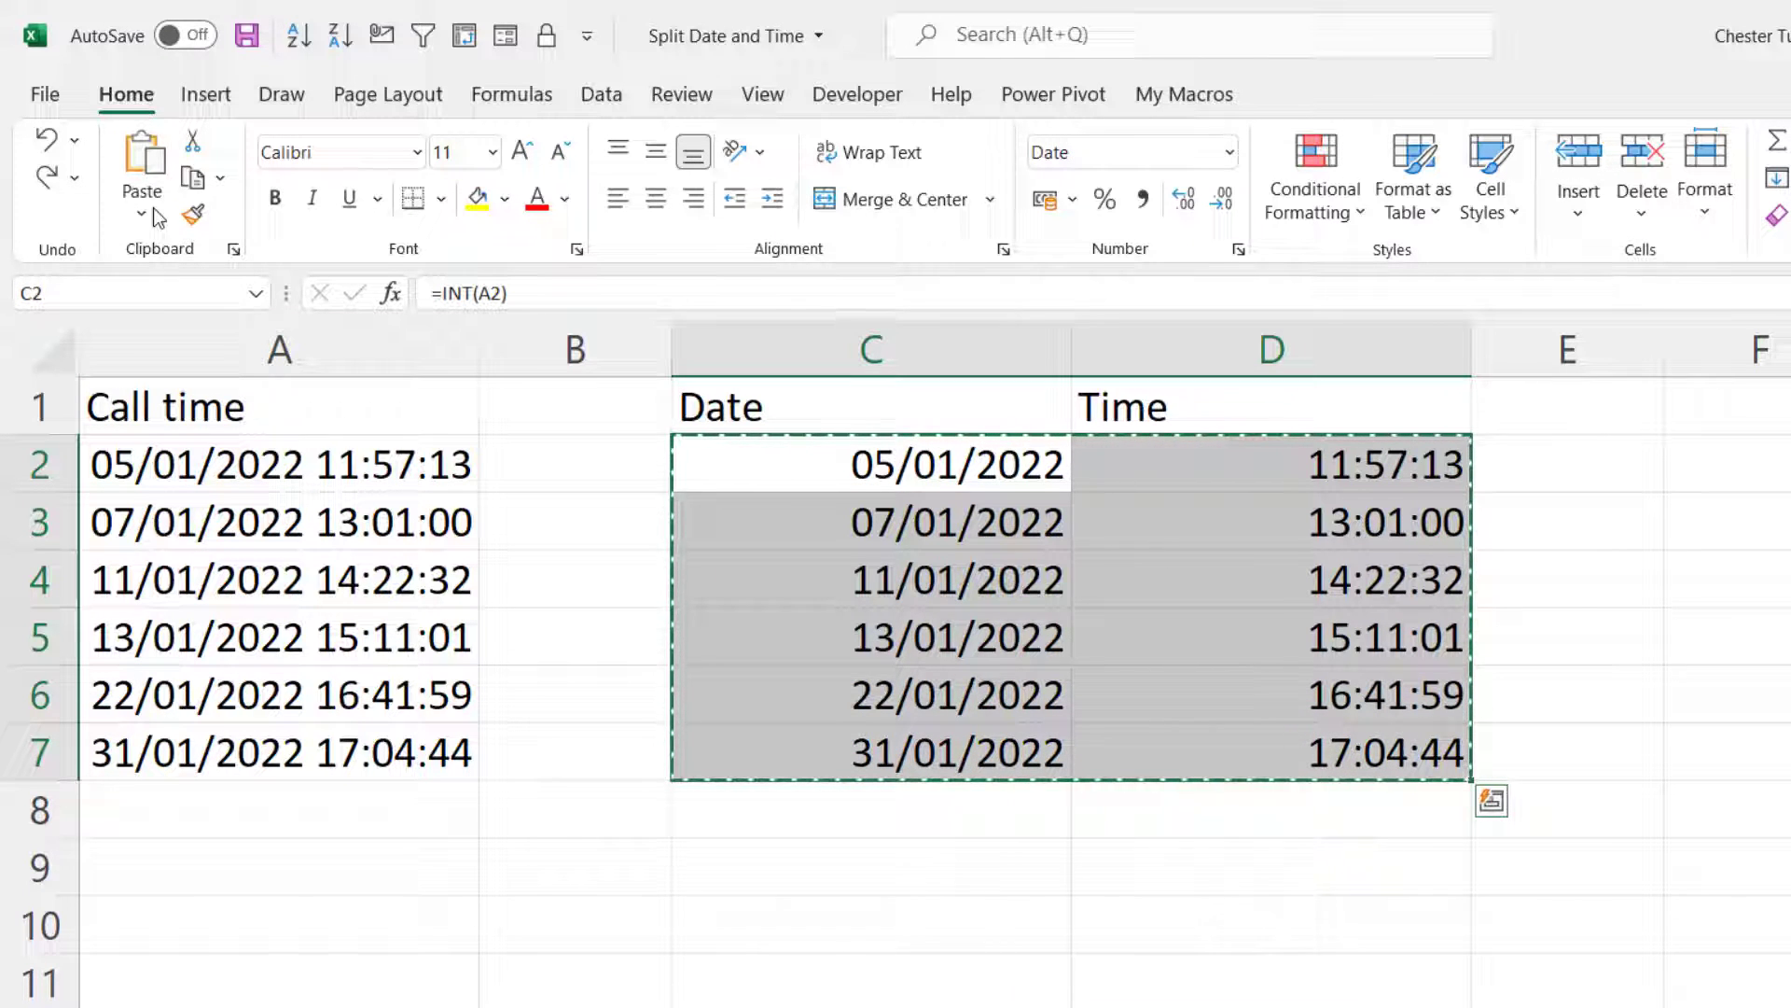
click(140, 215)
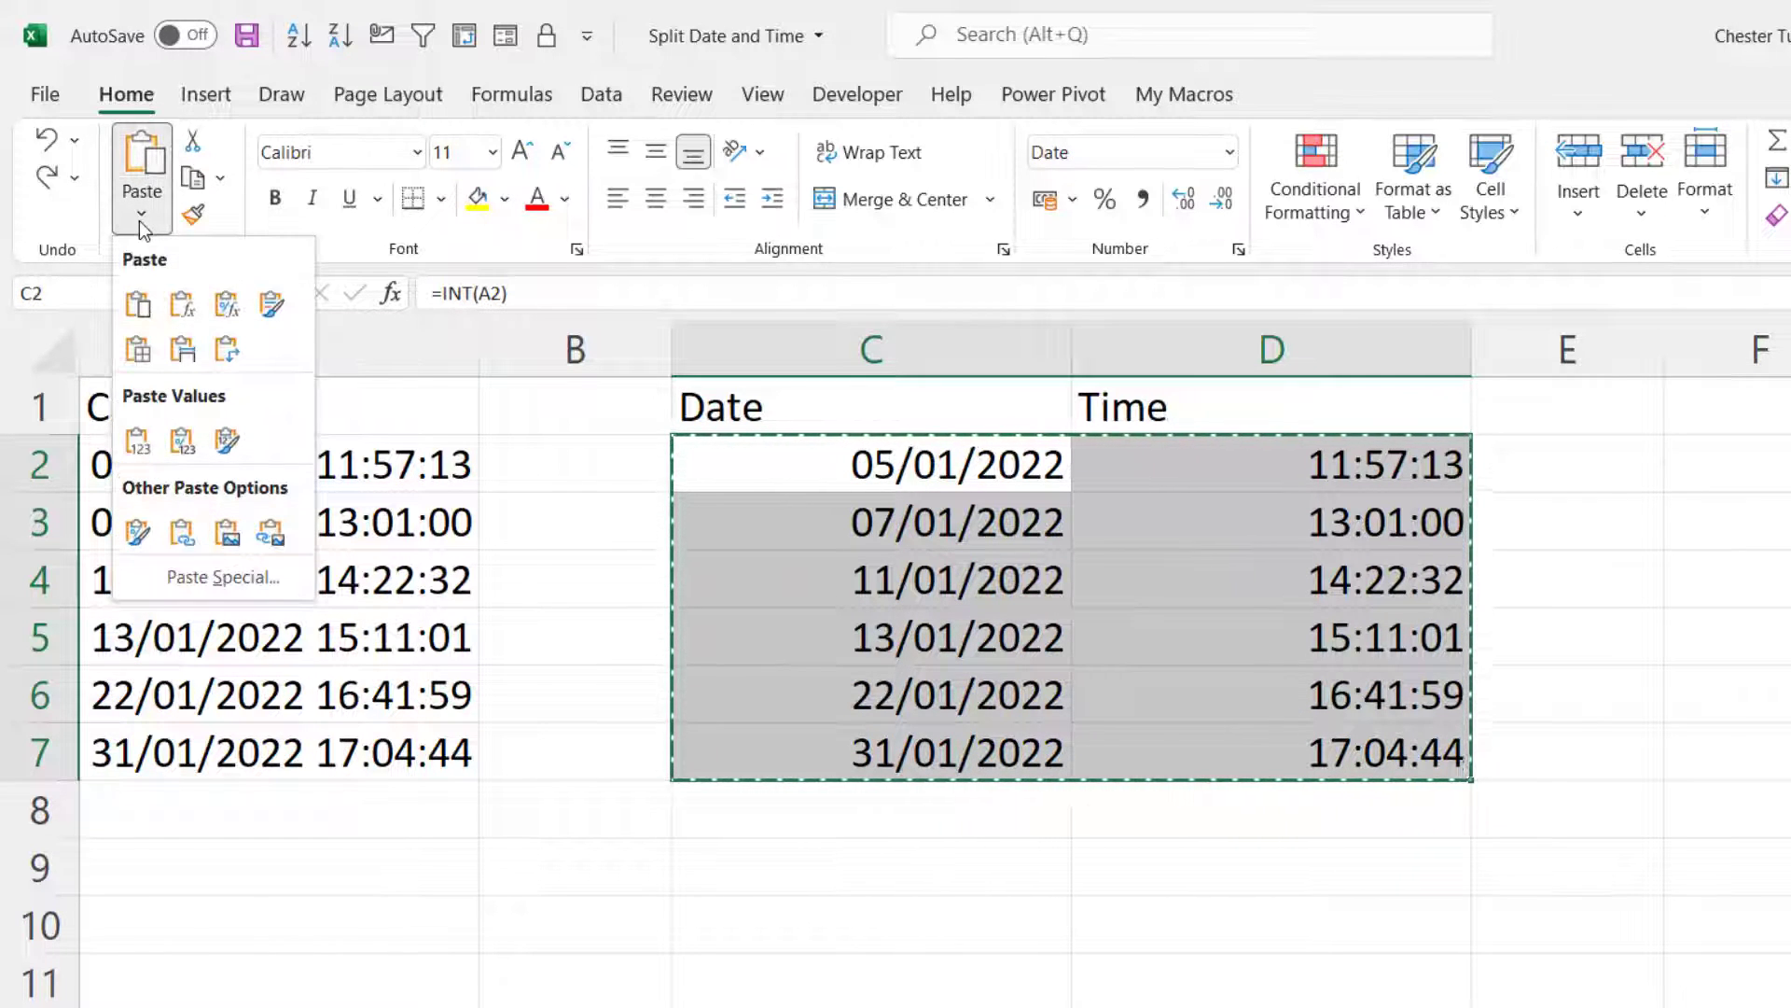
click(138, 440)
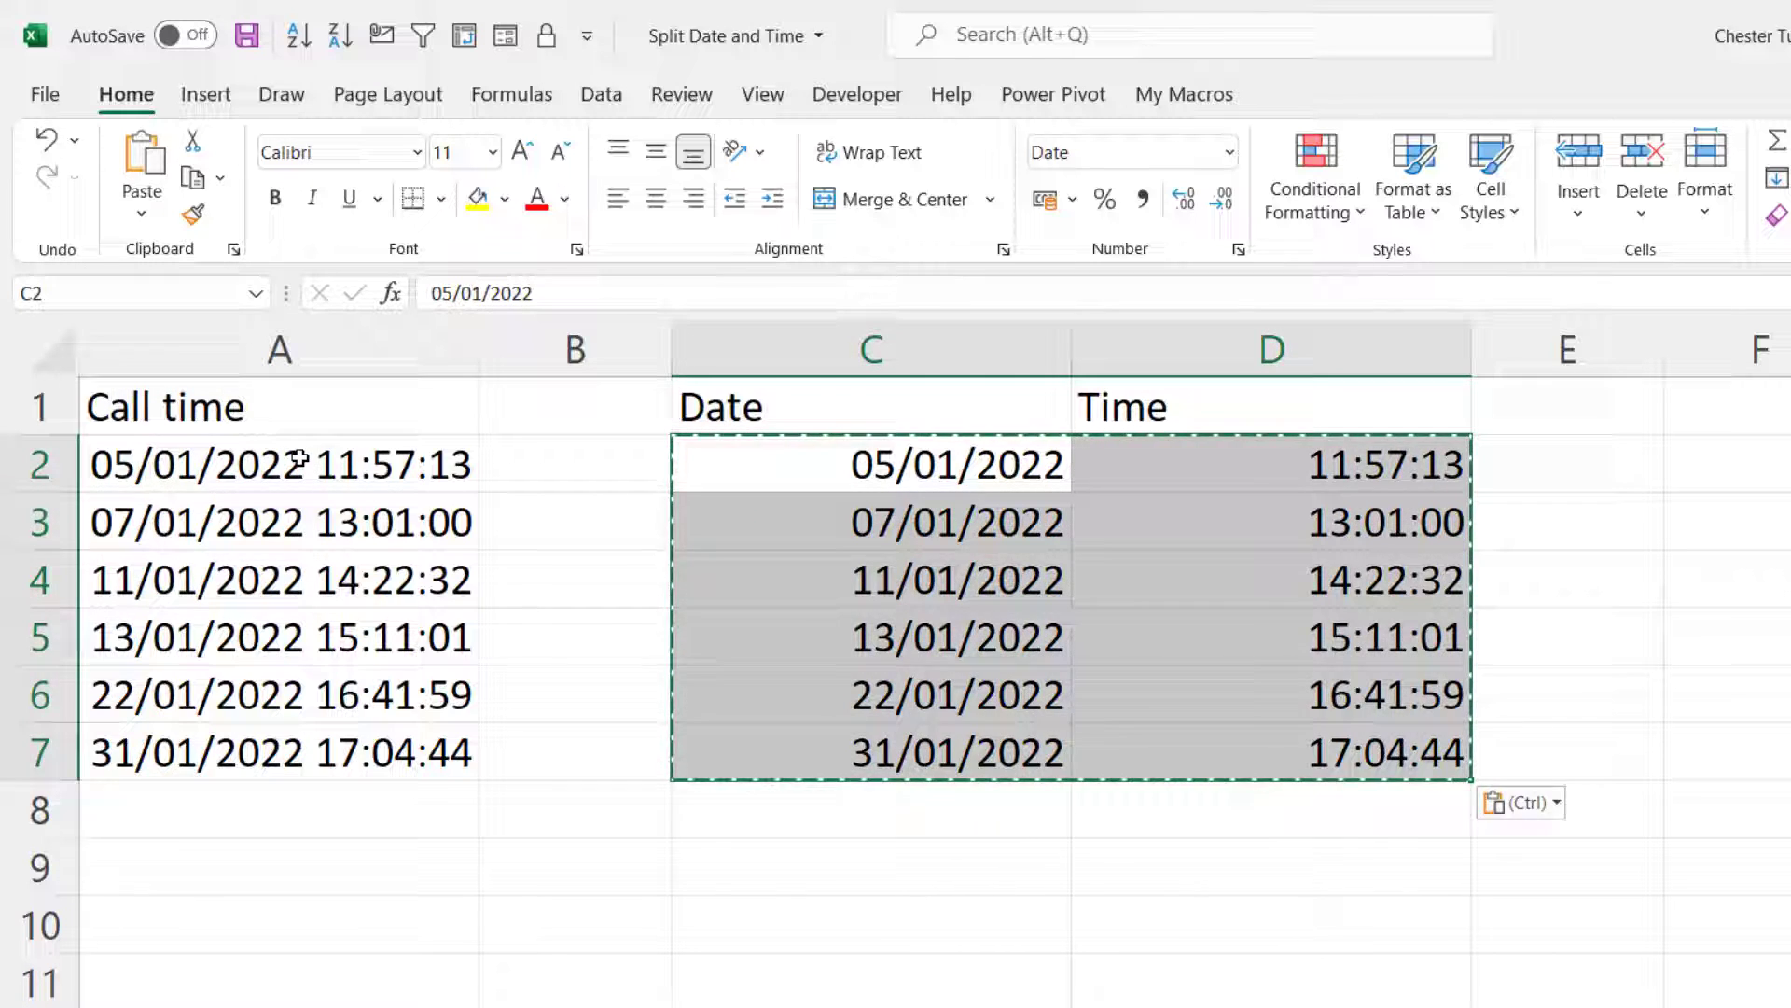
drag(298, 459, 304, 759)
key(Delete)
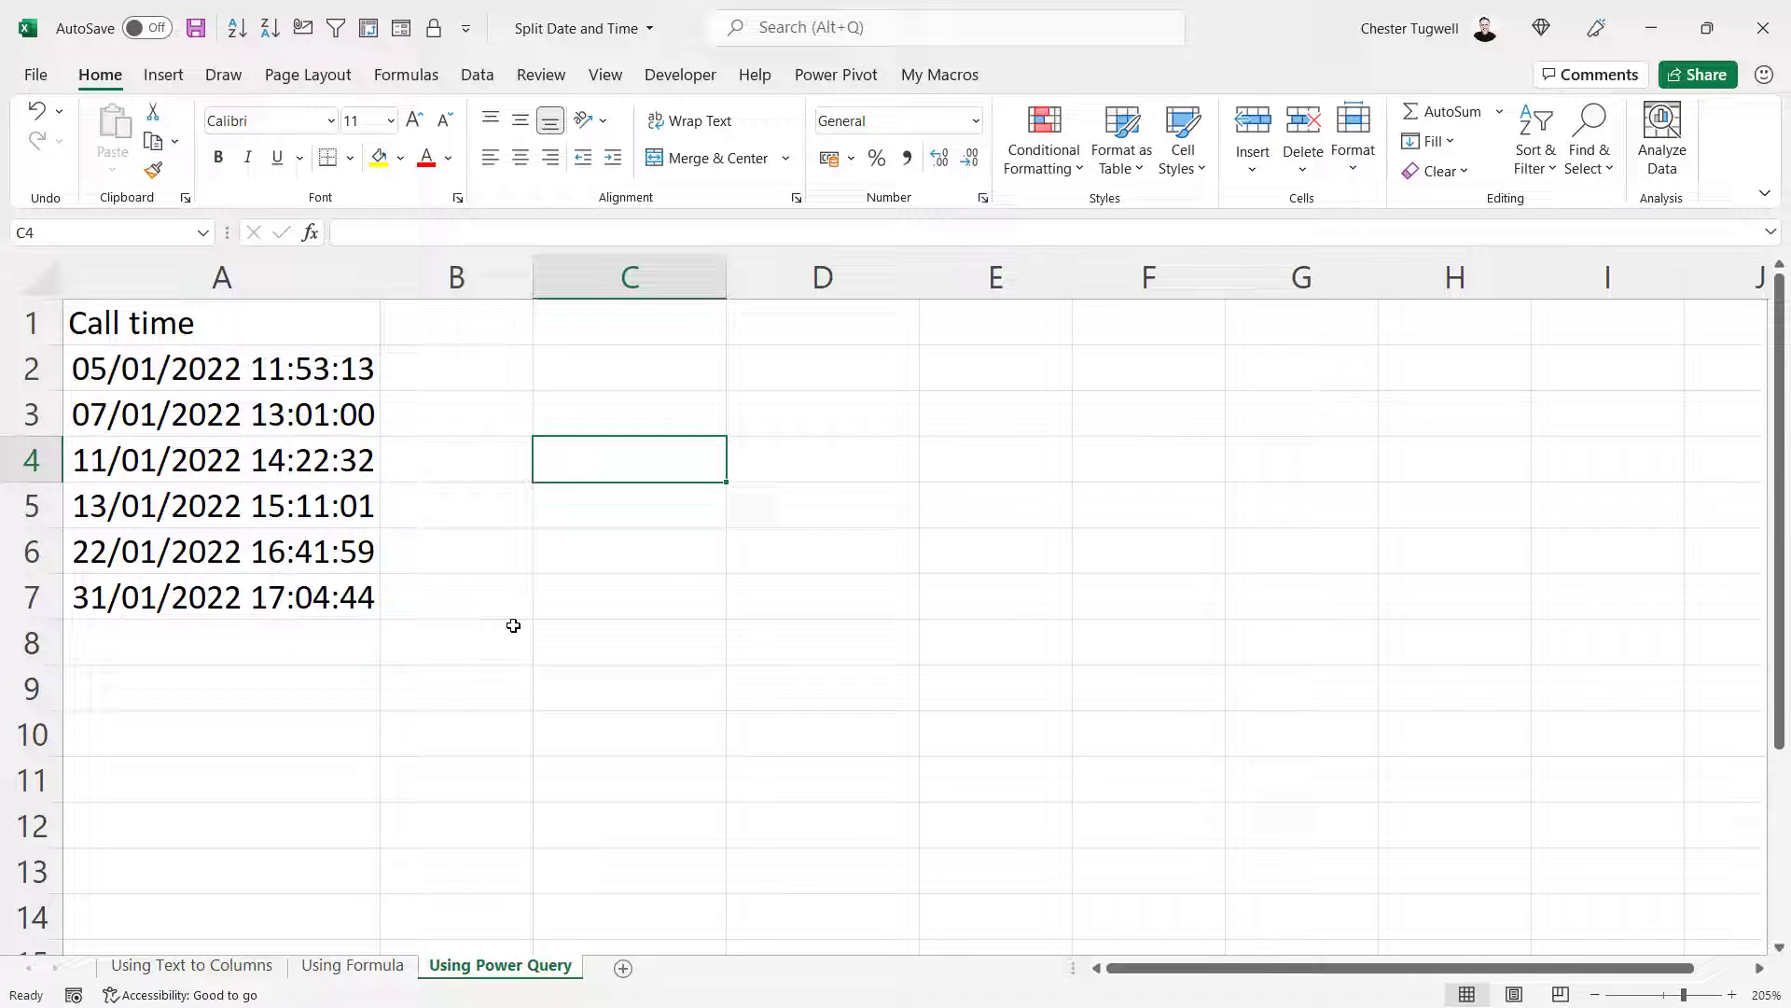
- Start a From Sheet query on the call time data in A1:A7
key(Up)
click(196, 418)
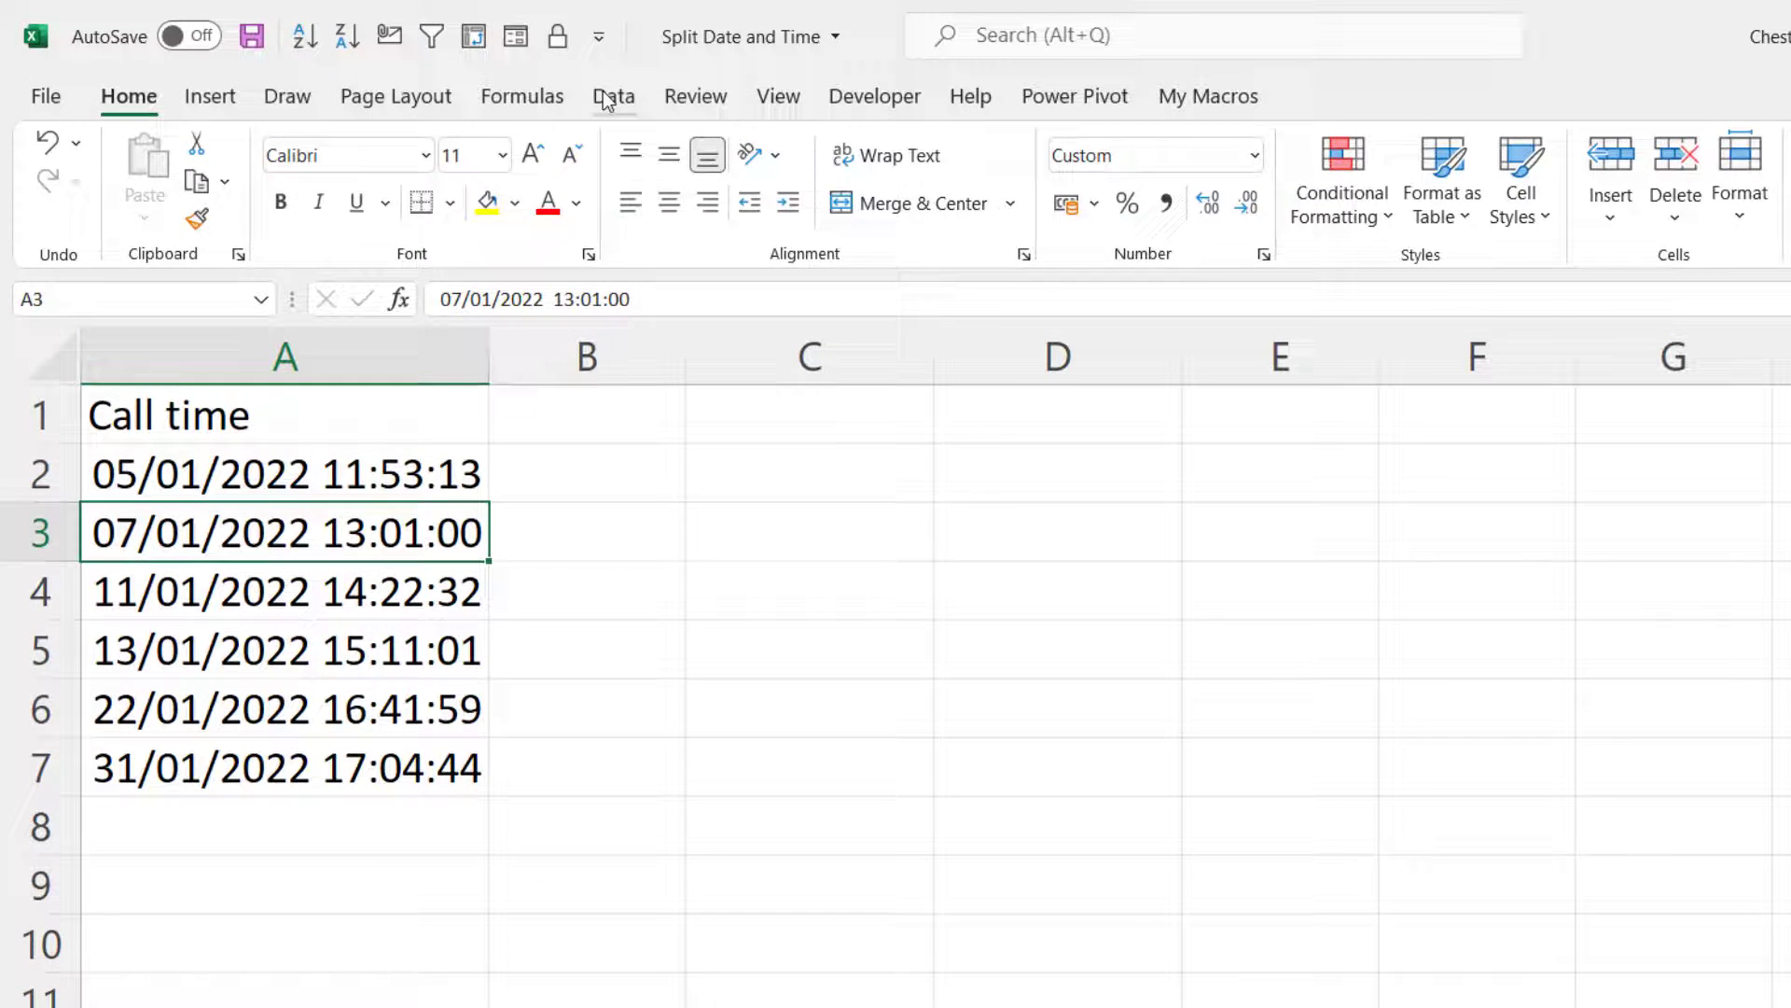
click(607, 97)
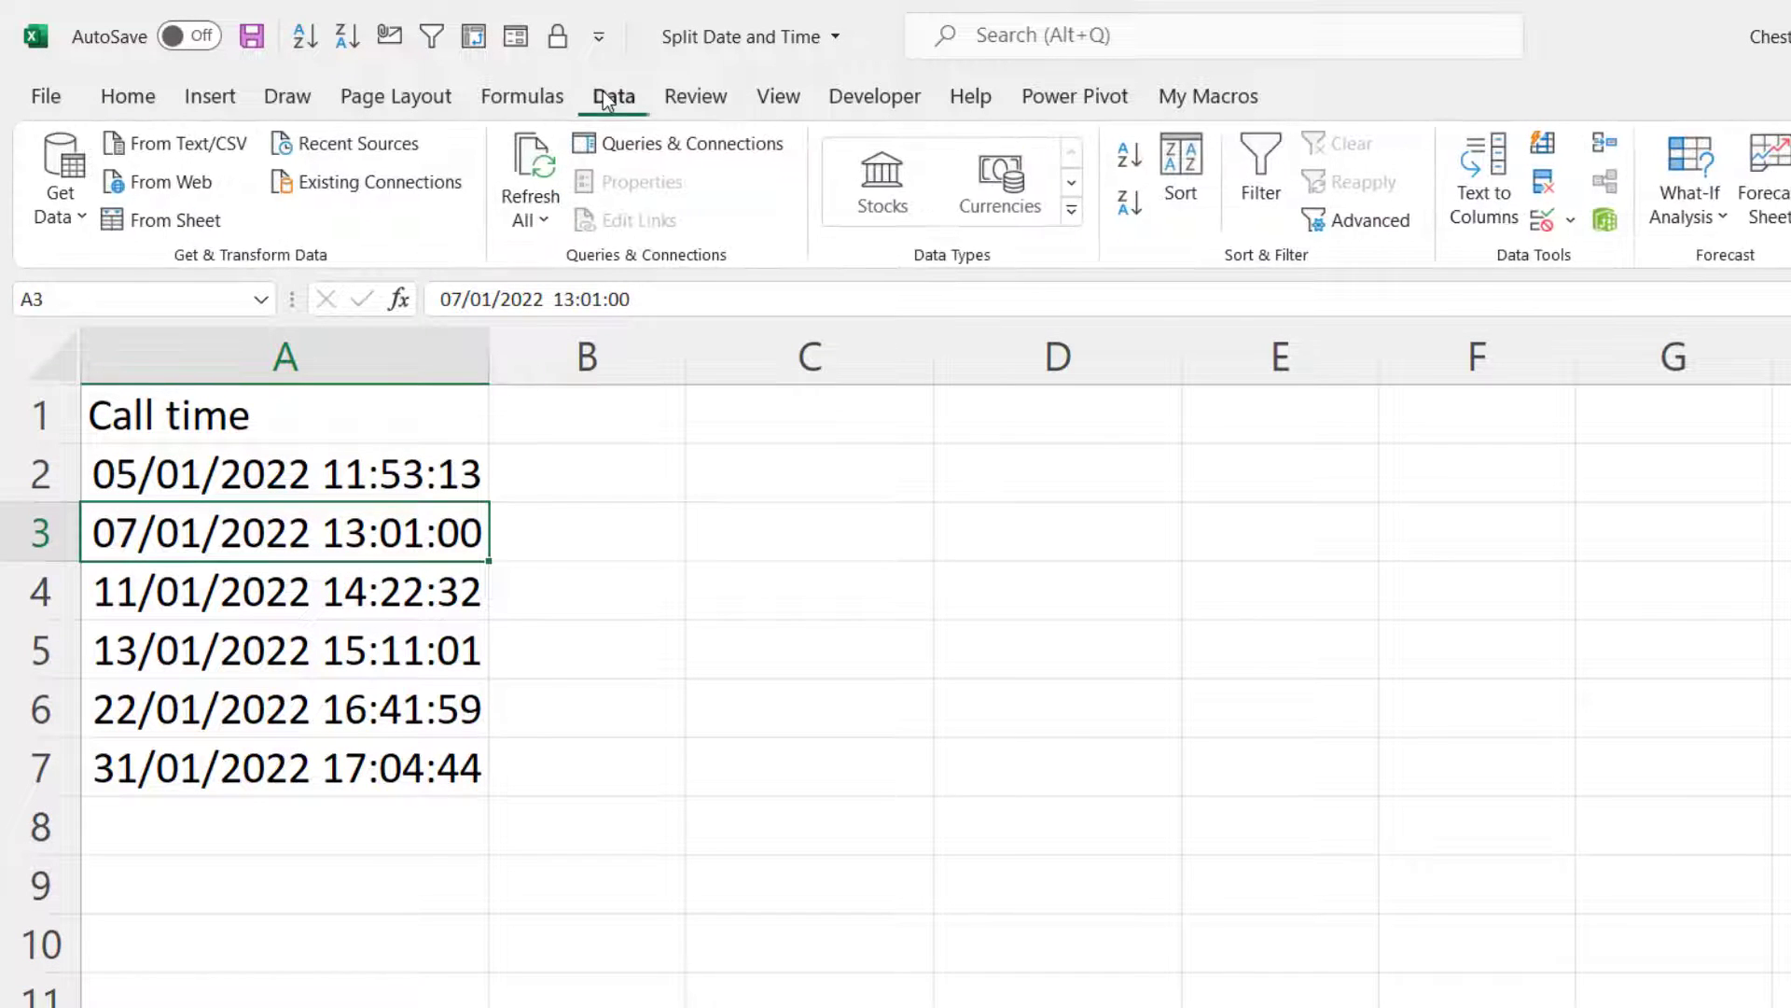
click(144, 222)
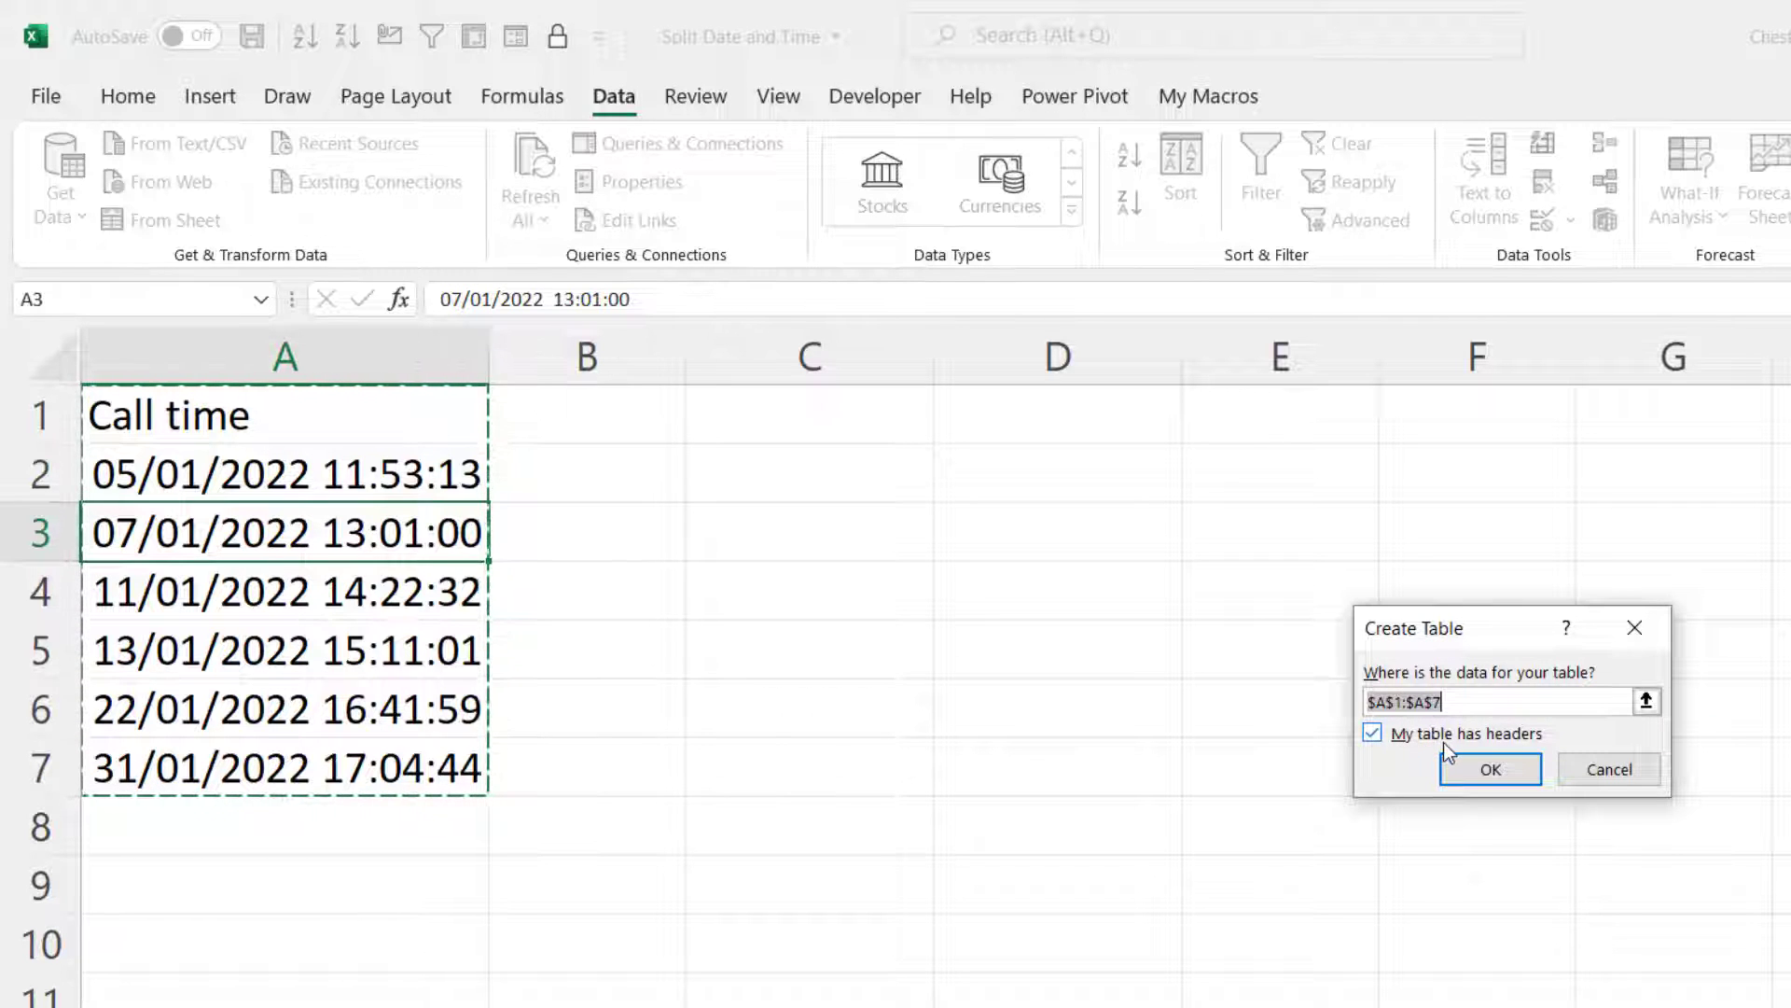
- Confirm the table with headers, then add Date Only and Time Only columns from Call time
click(1474, 766)
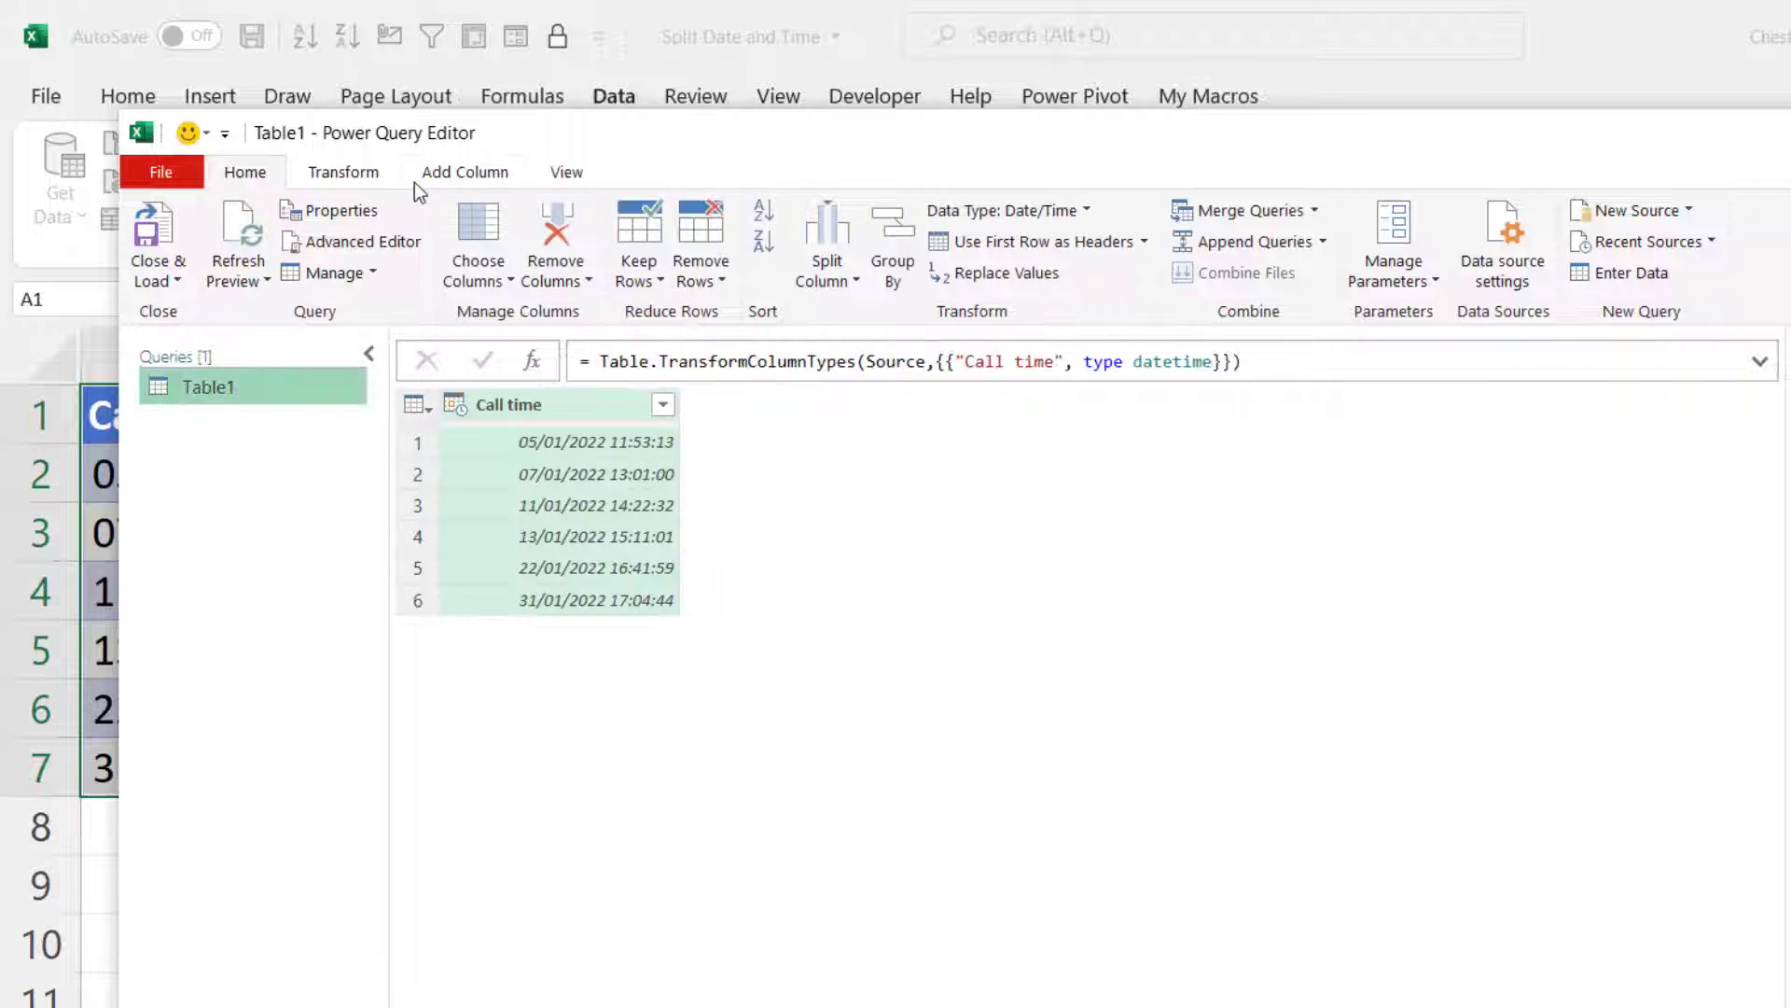
click(442, 183)
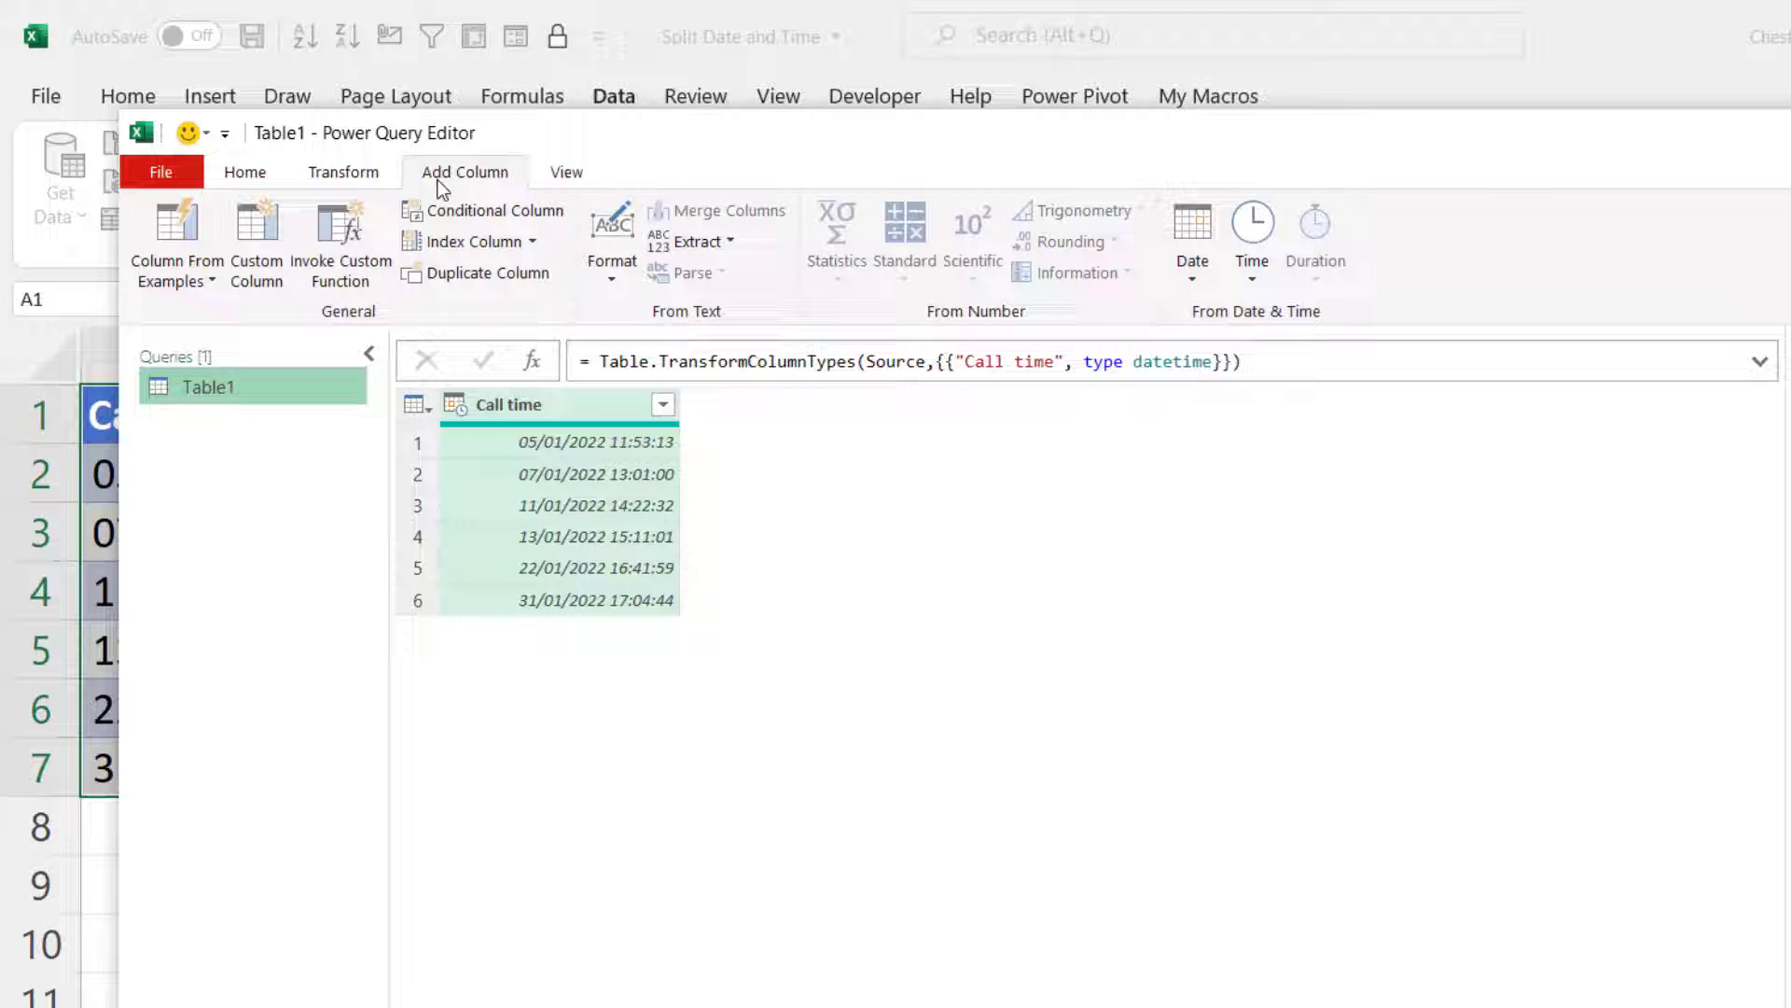
click(1200, 273)
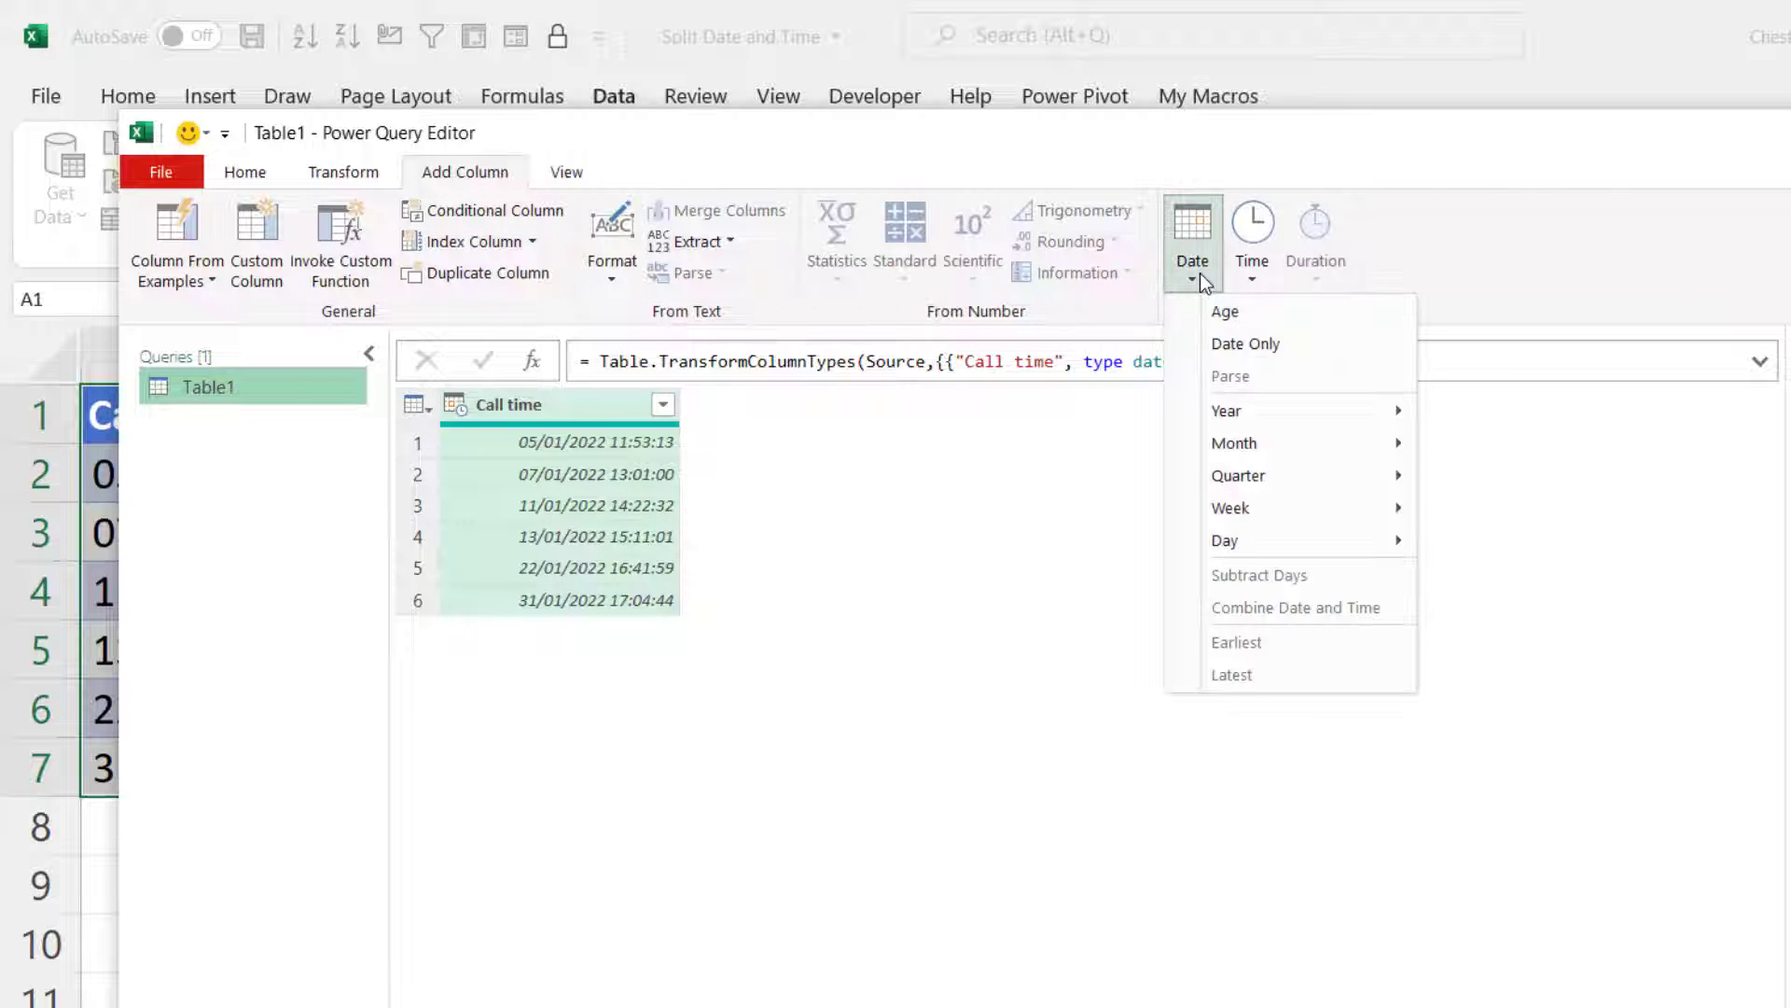
click(1219, 346)
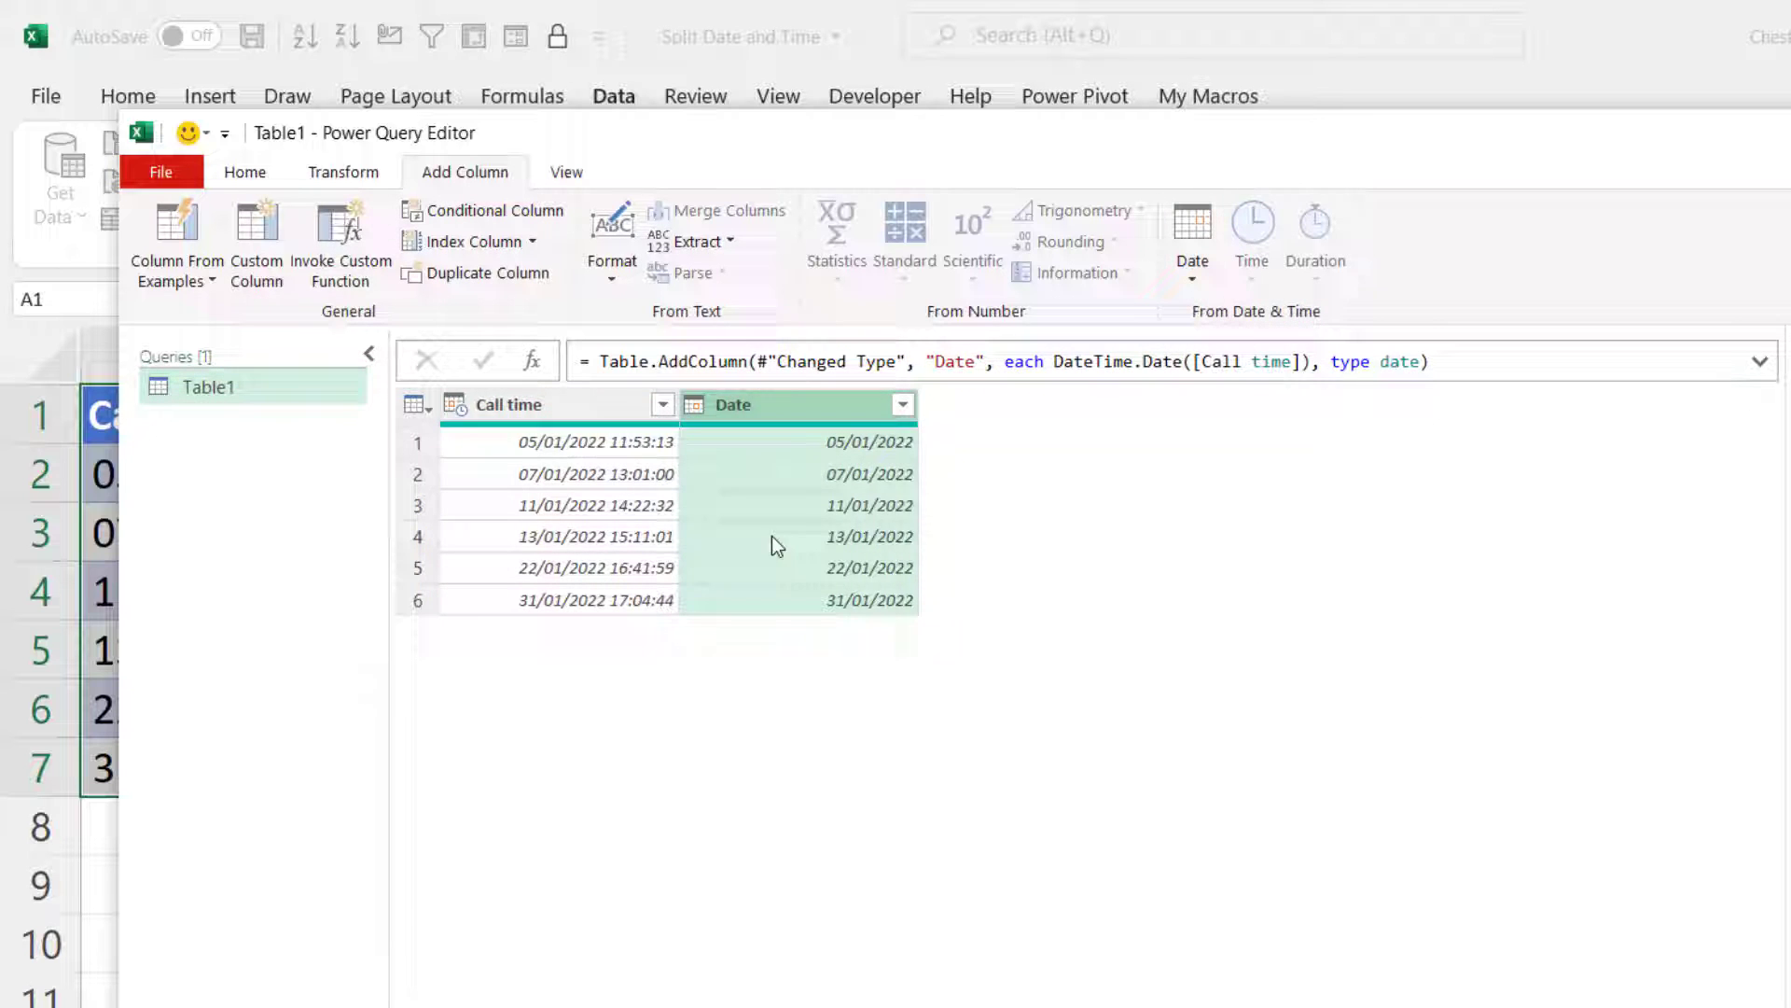
click(550, 487)
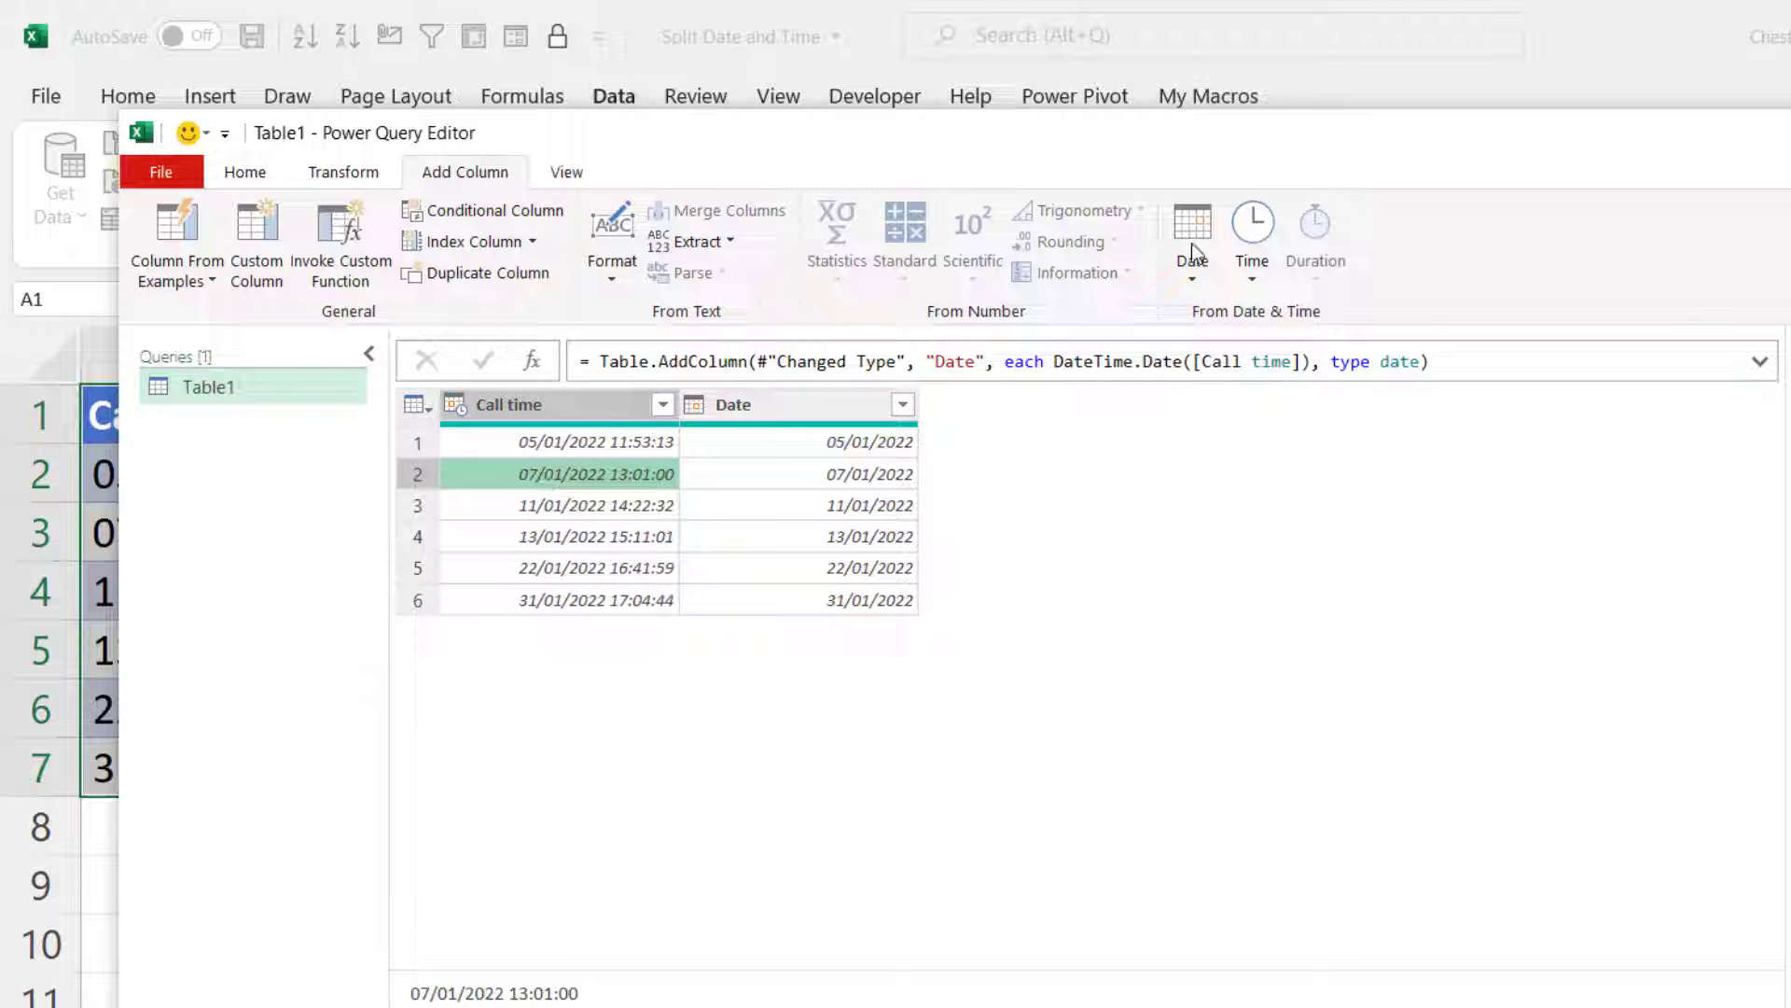
click(1252, 264)
click(1300, 315)
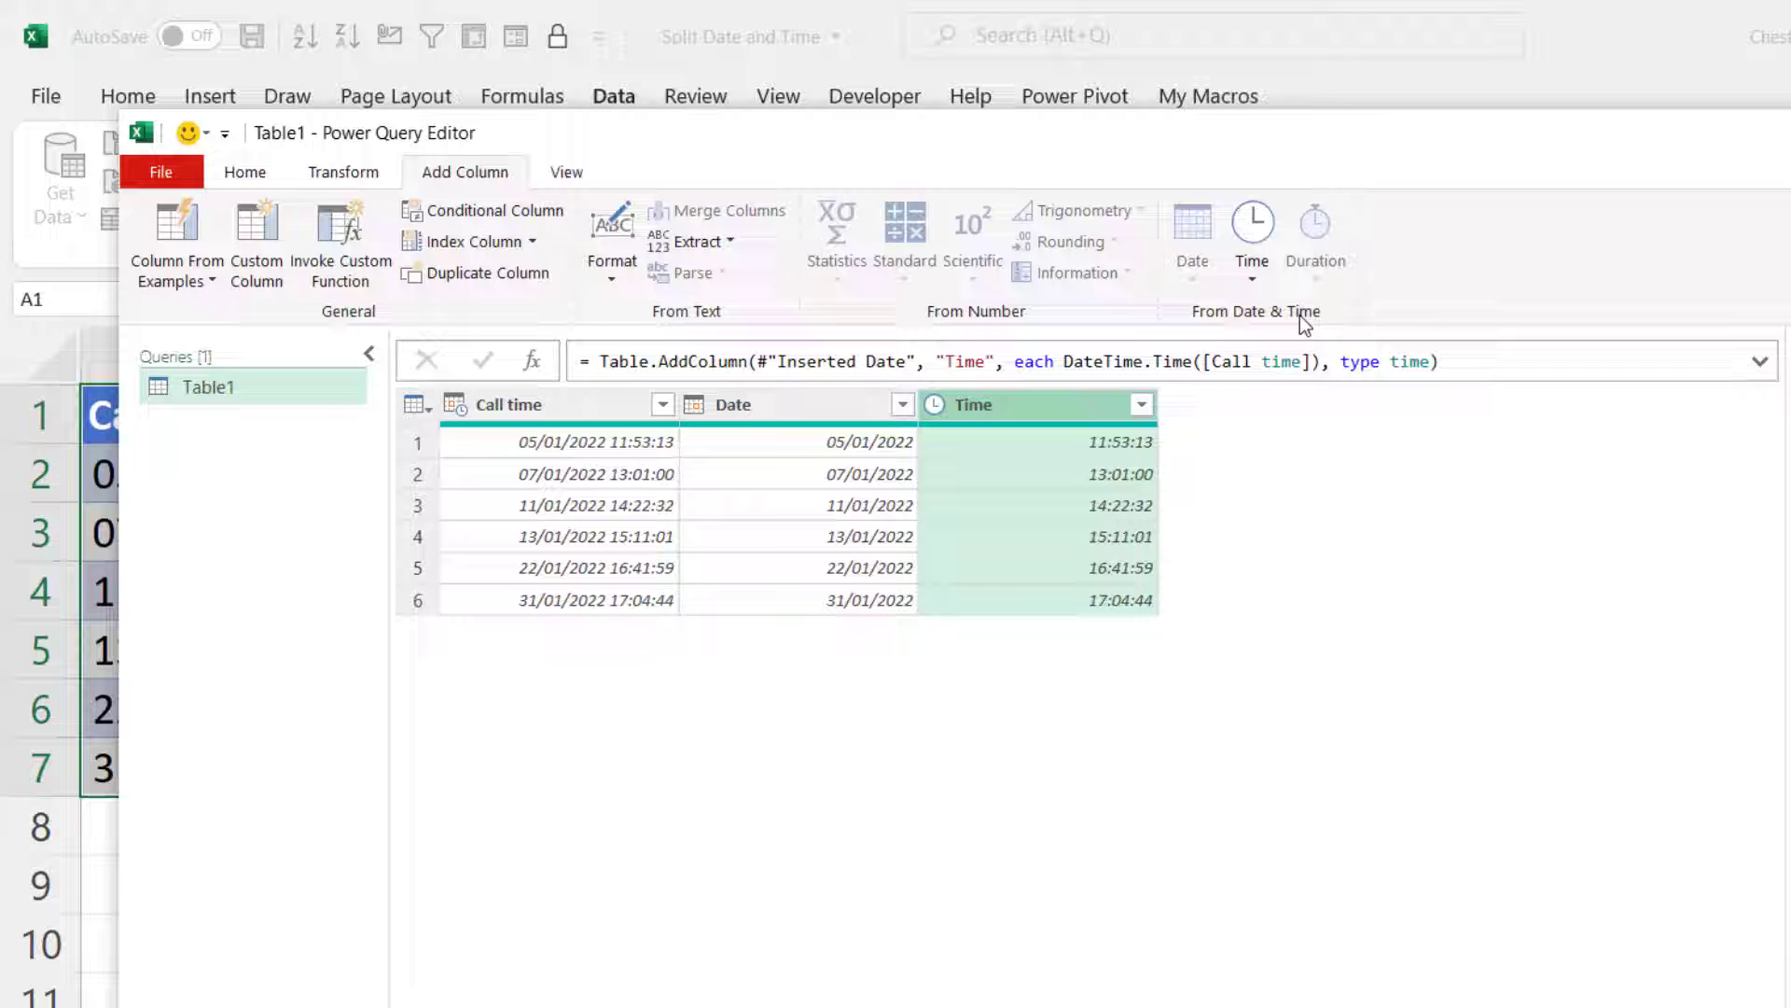
- Close & Load the Table1 query into the workbook
click(243, 170)
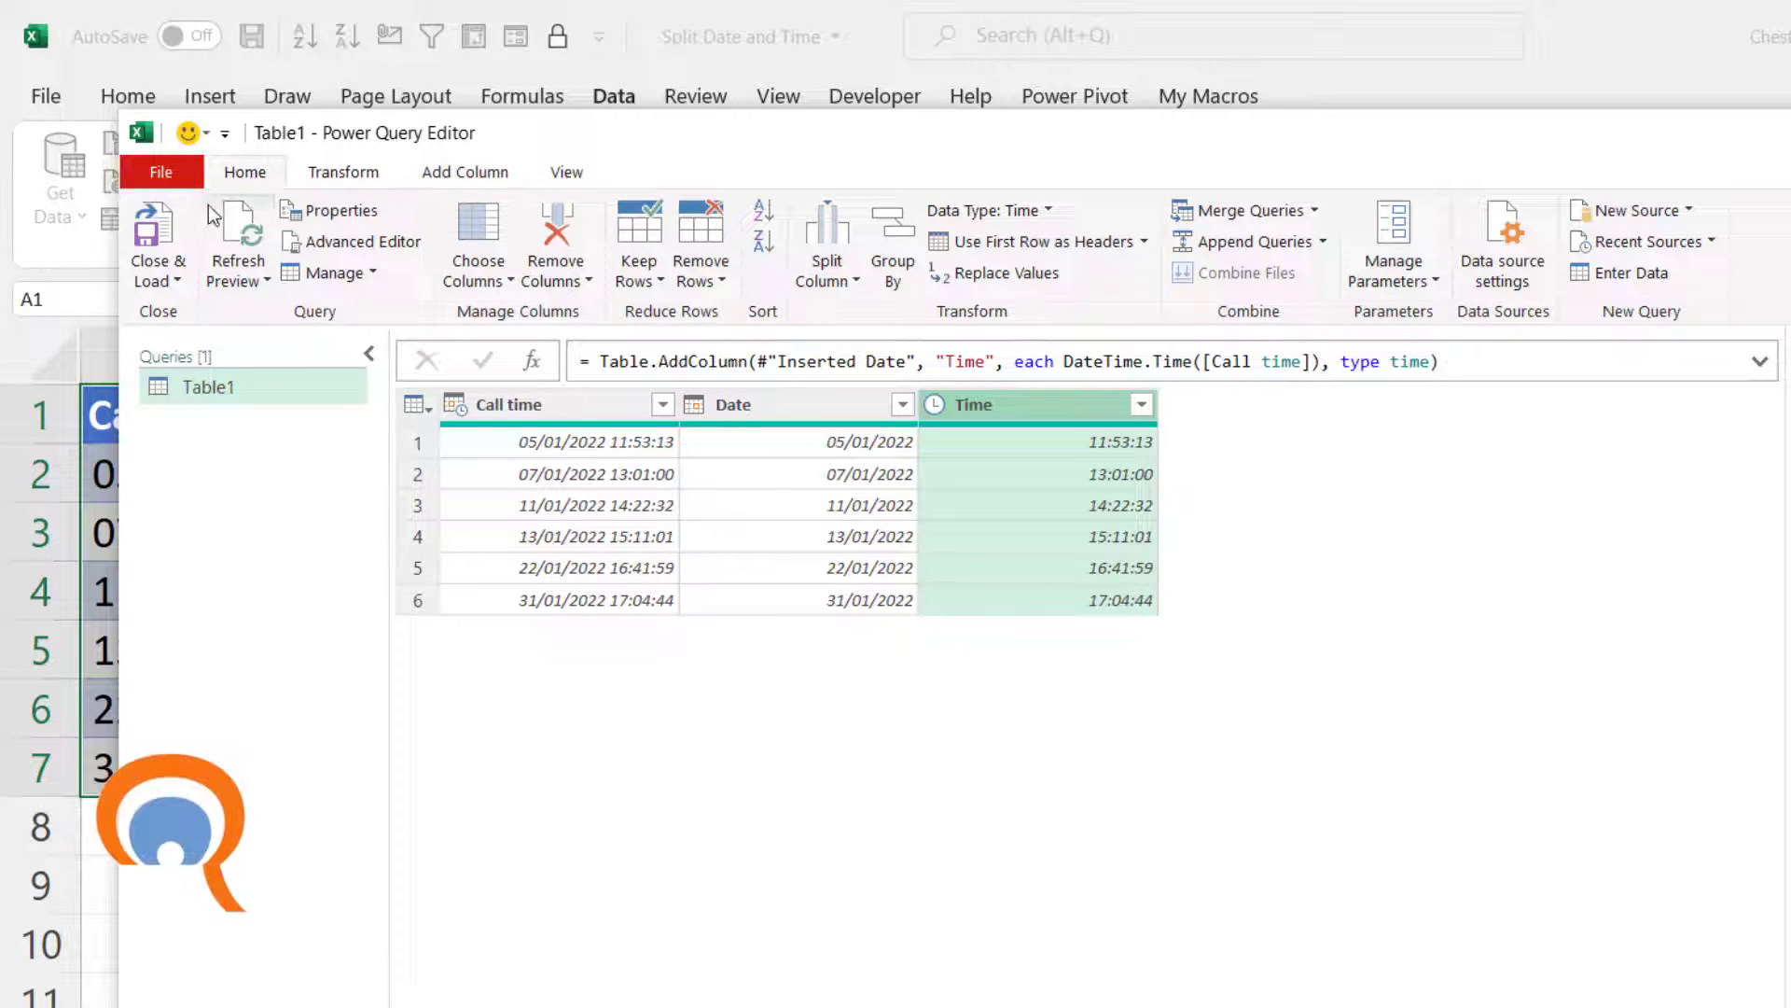
click(164, 217)
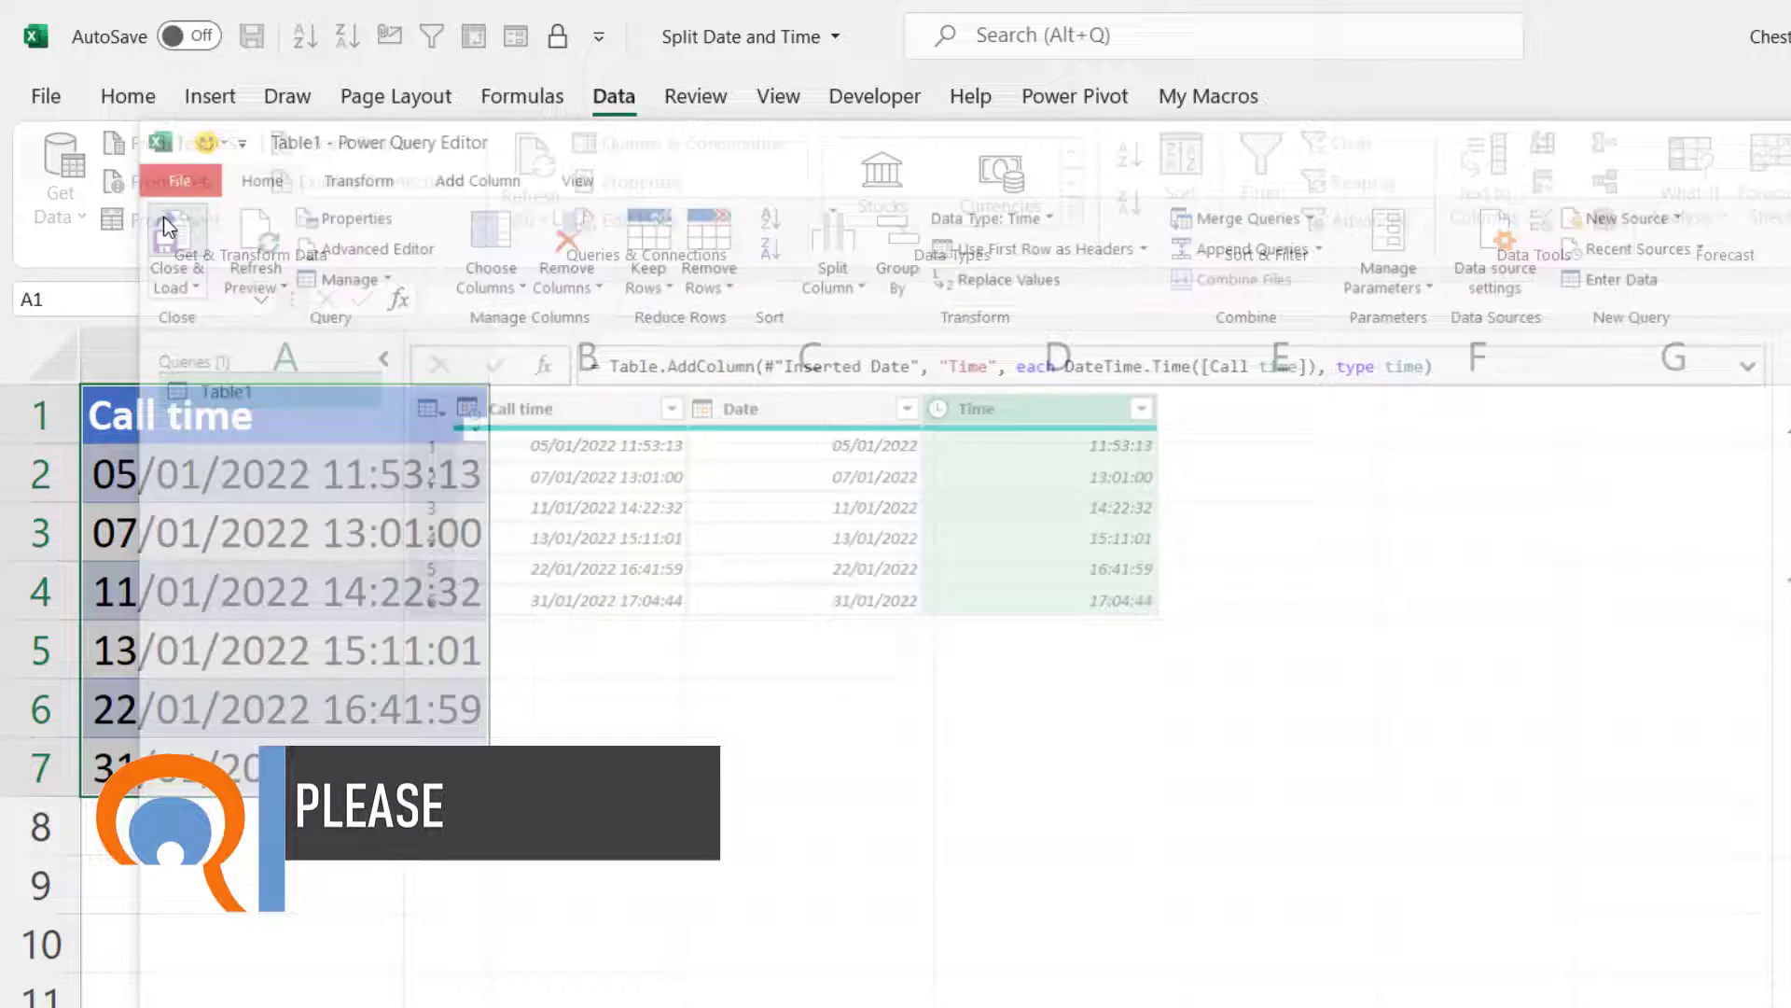